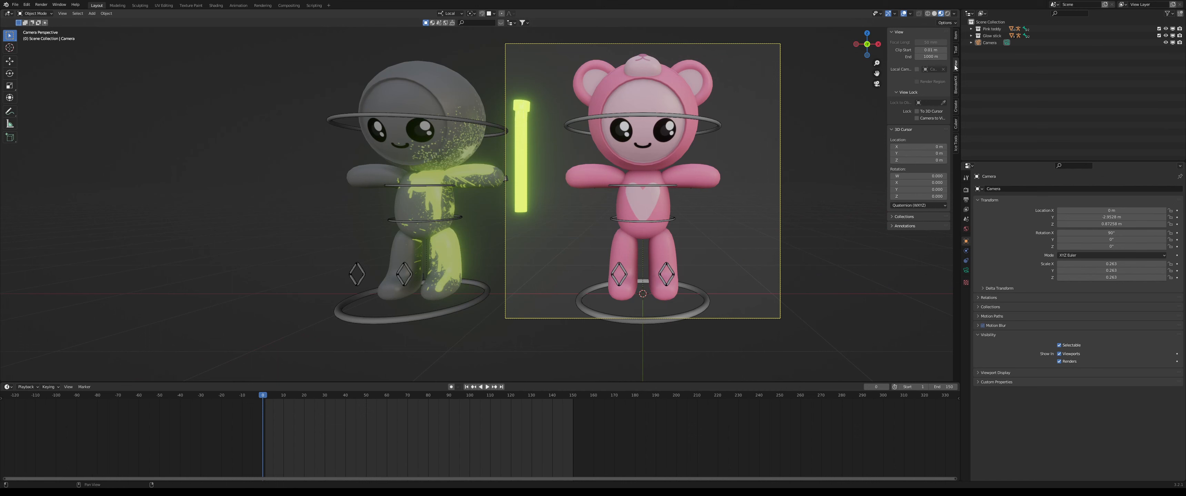
- Lock the camera to the view and orbit it to frame both characters from the gray character's side
{"action": "left_click", "coordinate": [917, 71]}
{"action": "key", "text": "KP_0"}
{"action": "key", "text": "KP_0"}
{"action": "mouse_move", "coordinate": [702, 169]}
{"action": "middle_mouse_down", "text": "shift"}
{"action": "mouse_move", "coordinate": [712, 166]}
{"action": "mouse_move", "coordinate": [700, 168]}
{"action": "middle_mouse_up", "text": "shift"}
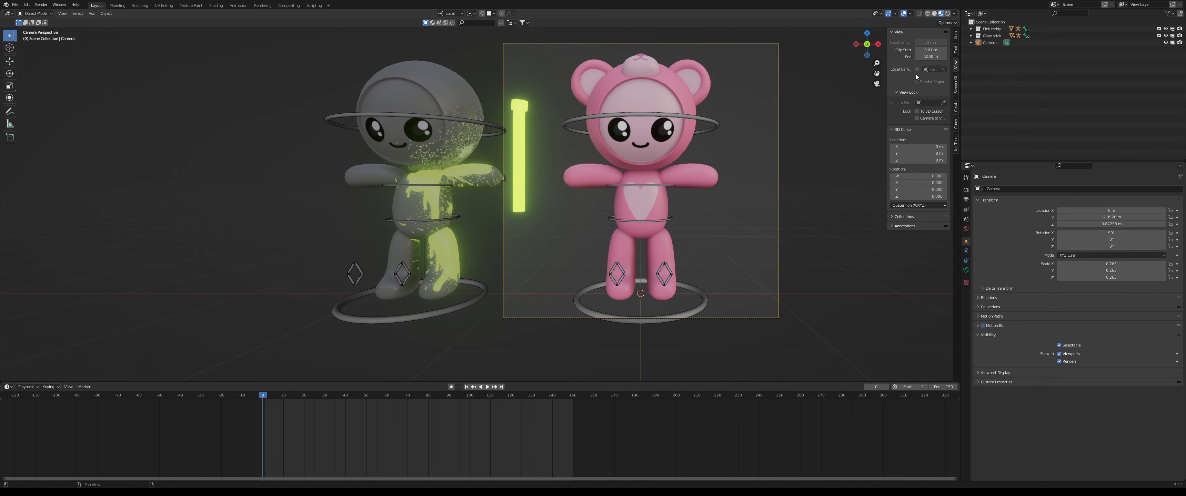
{"action": "left_click", "coordinate": [917, 118]}
{"action": "middle_click_drag", "start_coordinate": [810, 186], "coordinate": [654, 196]}
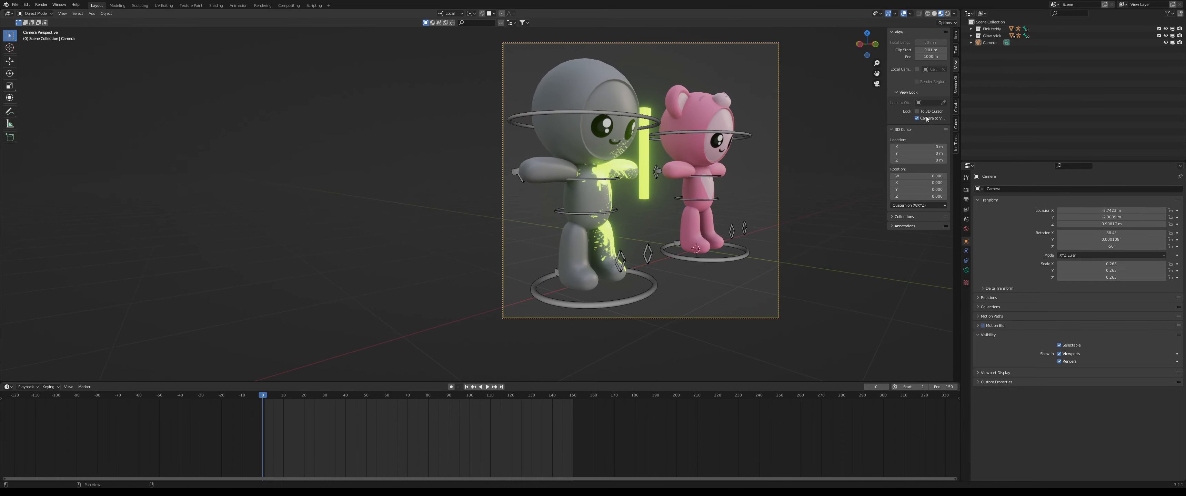
- Turn off the Camera to View lock, orbit the free viewport around the characters, and return to the camera view
{"action": "left_click", "coordinate": [916, 118]}
{"action": "scroll", "coordinate": [781, 174], "scroll_direction": "down", "scroll_amount": 3}
{"action": "middle_click_drag", "start_coordinate": [781, 174], "coordinate": [692, 183]}
{"action": "key", "text": "KP_0"}
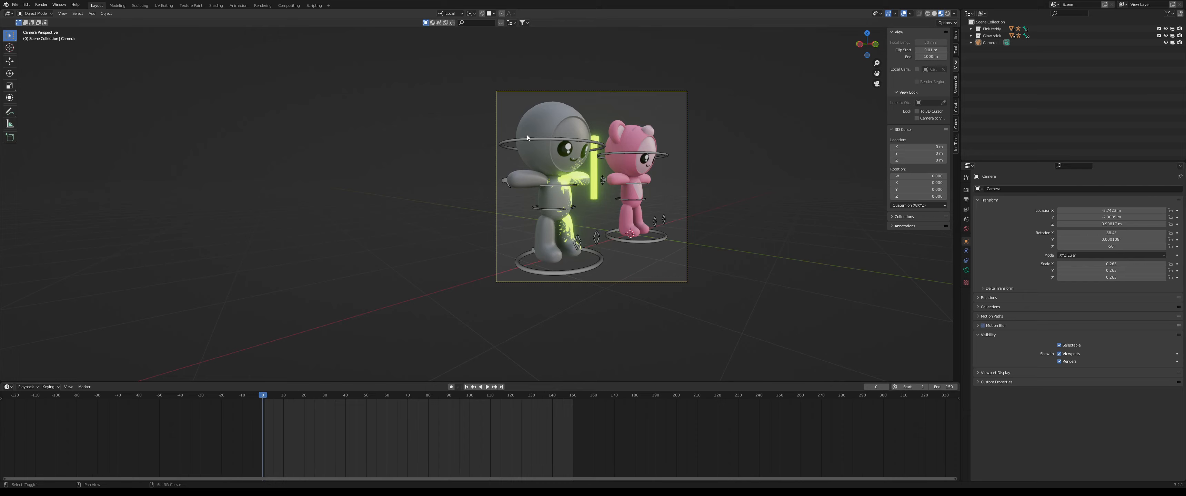
- Try moving the camera around both characters with Walk Navigation
{"action": "key", "text": "shift+grave"}
{"action": "key", "text": "d"}
{"action": "key", "text": "d"}
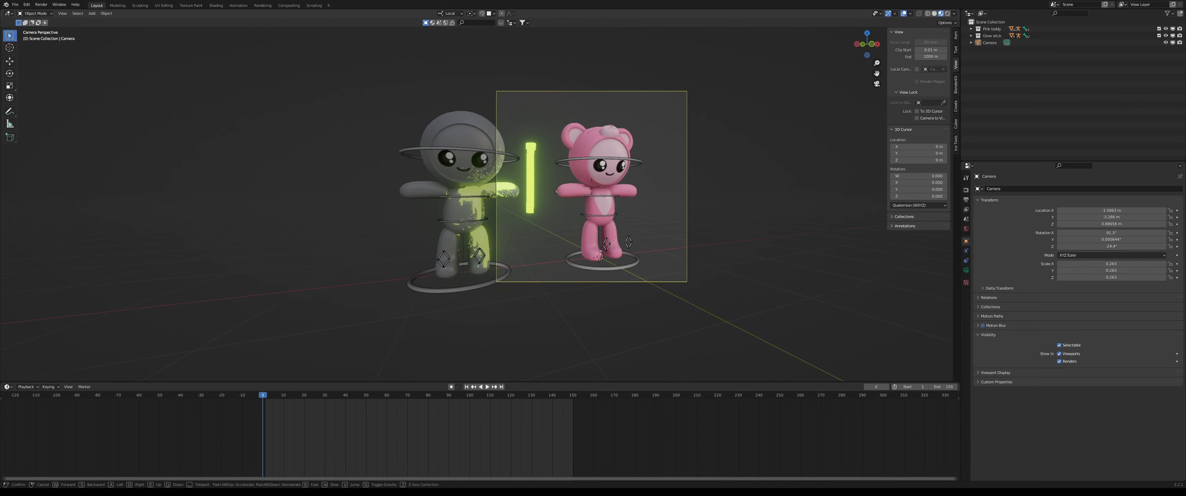
{"action": "key", "text": "a"}
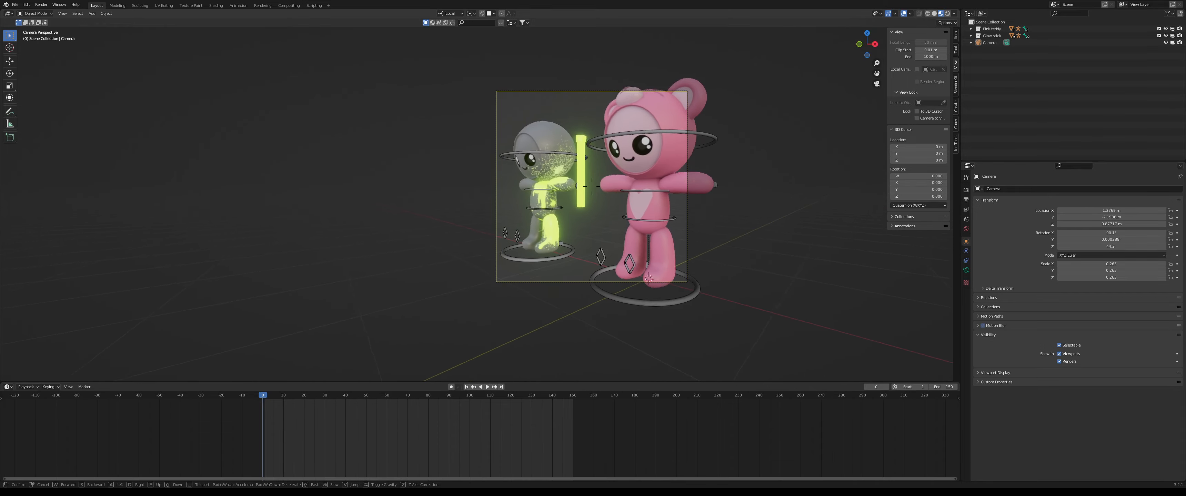
{"action": "key", "text": "w"}
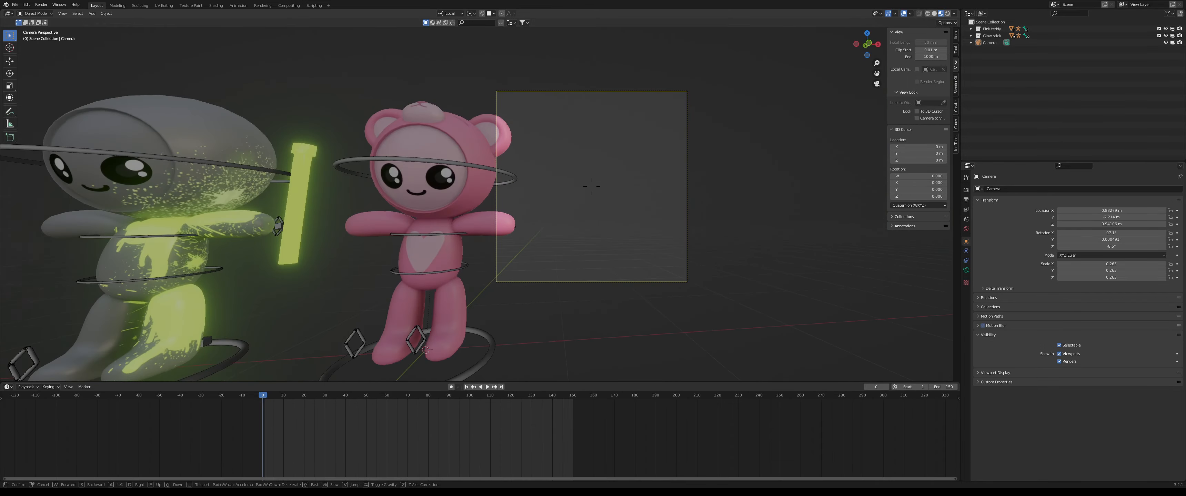
{"action": "key", "text": "a"}
{"action": "key", "text": "a"}
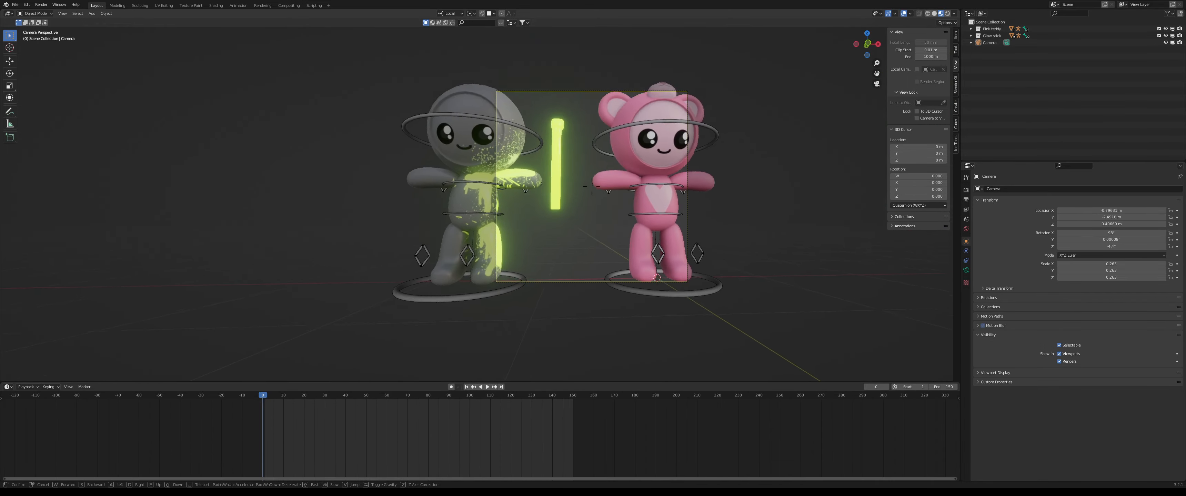
{"action": "left_click", "coordinate": [481, 201]}
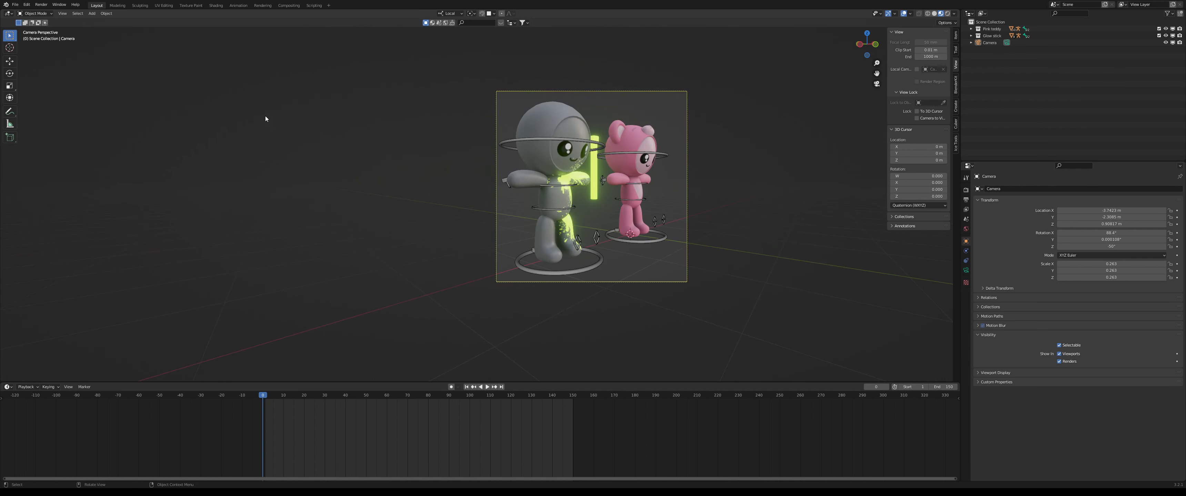
- Change the shortcut of the Walk Navigation command to Shift+F
{"action": "left_click", "coordinate": [62, 13]}
{"action": "mouse_move", "coordinate": [78, 100]}
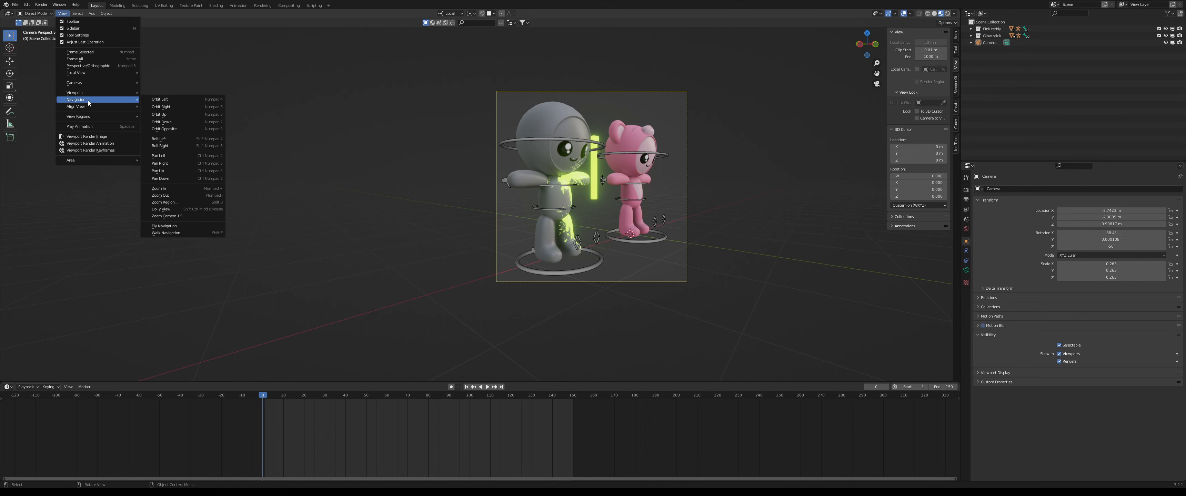
{"action": "right_click", "coordinate": [181, 234]}
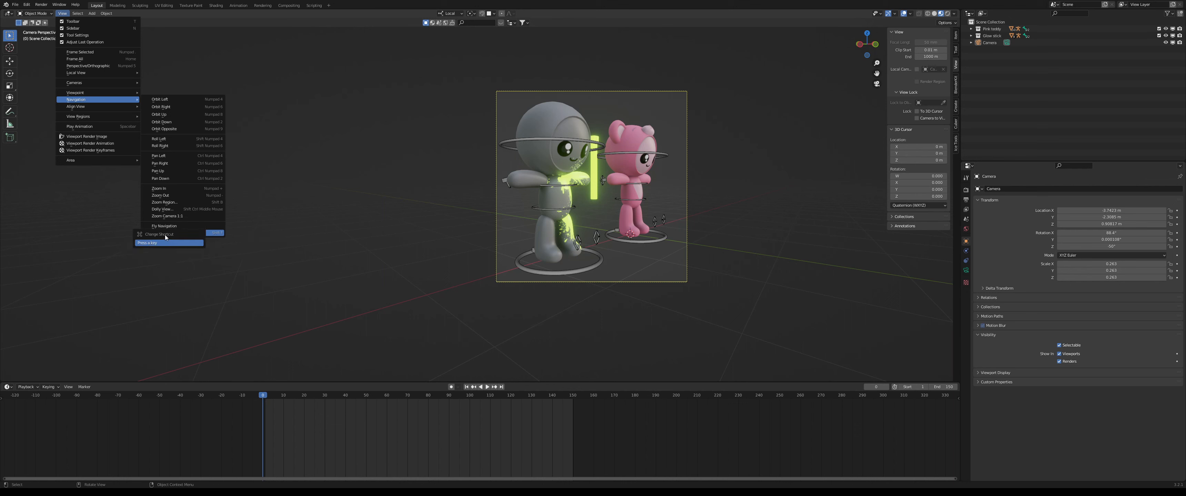
{"action": "key", "text": "shift+f"}
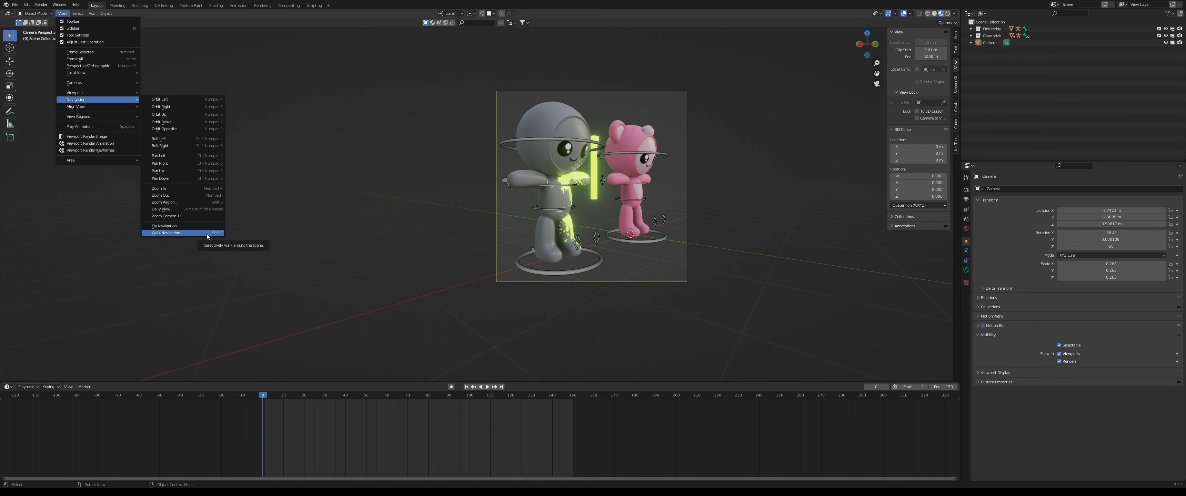
- Walk the camera to a distant frontal framing of both characters, and compare it with the view outside the camera
{"action": "scroll", "coordinate": [545, 216], "scroll_direction": "down", "scroll_amount": 1}
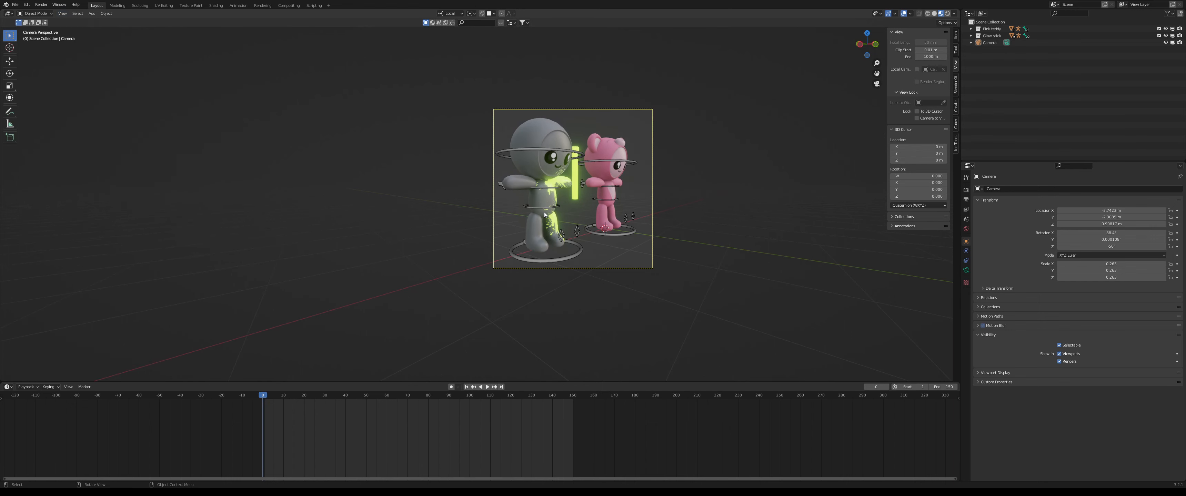
{"action": "key", "text": "shift+f"}
{"action": "key", "text": "d"}
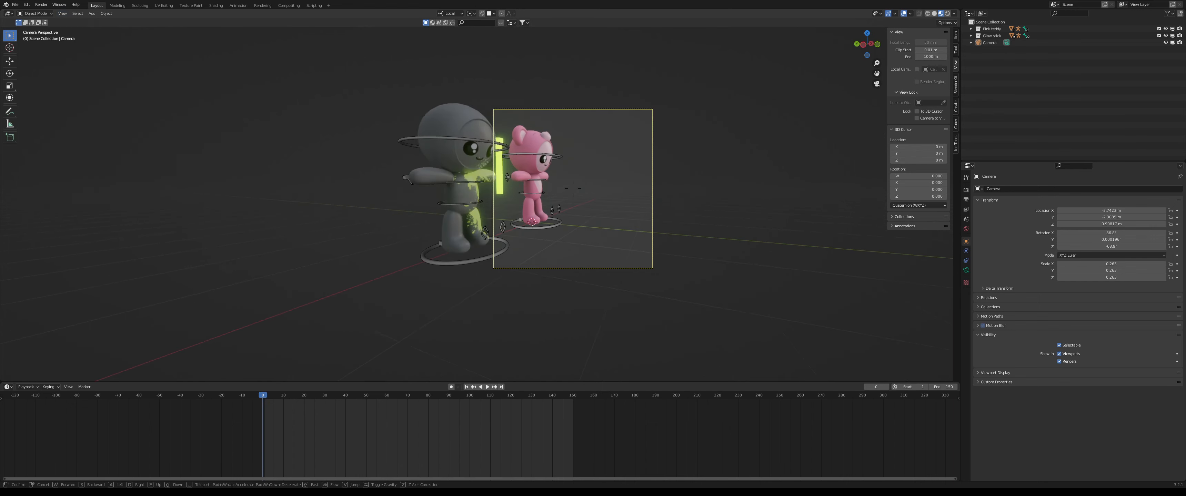
{"action": "key", "text": "d"}
{"action": "key", "text": "w"}
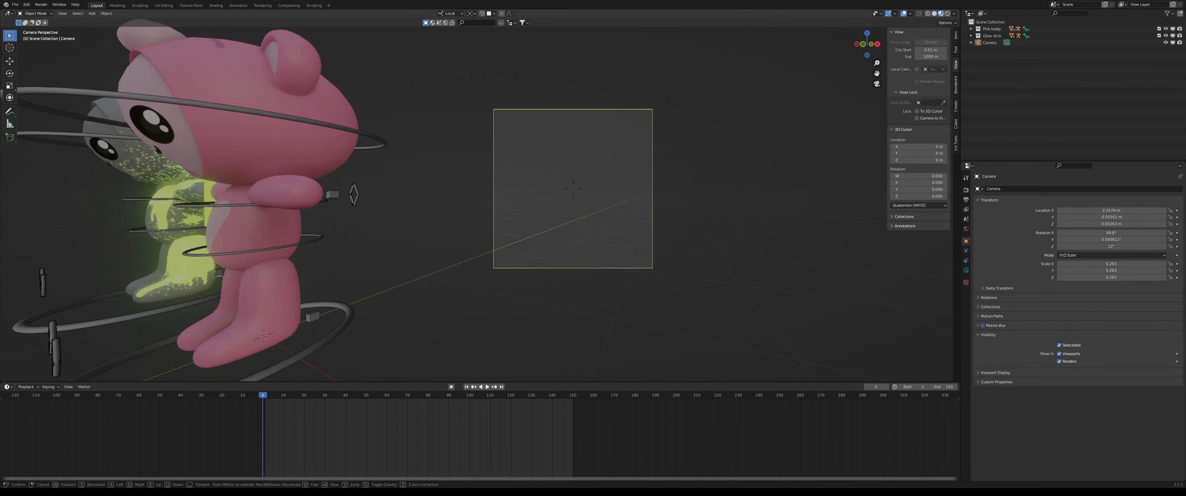
{"action": "key", "text": "s"}
{"action": "key", "text": "a"}
{"action": "key", "text": "w"}
{"action": "left_click", "coordinate": [480, 202]}
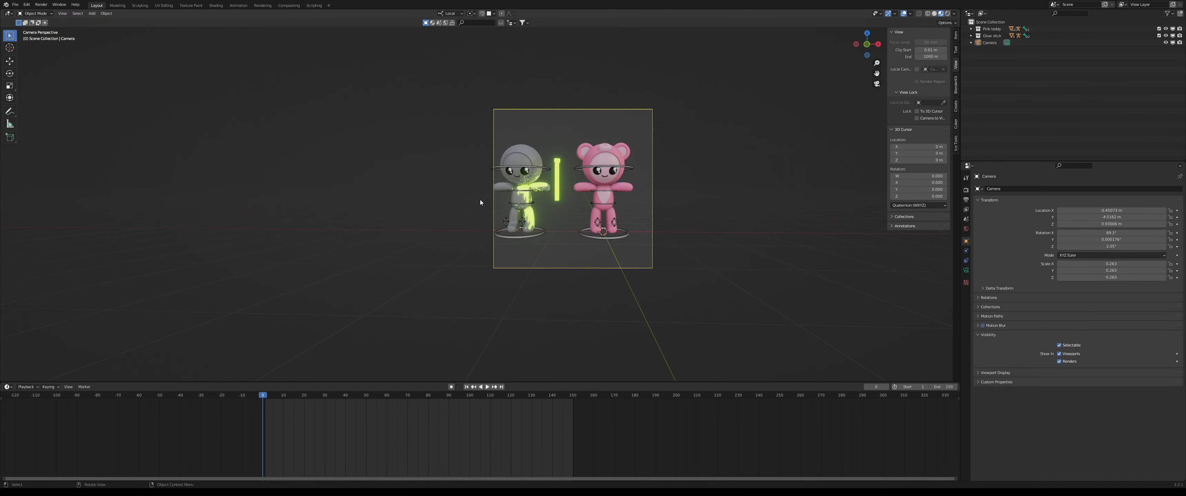
{"action": "key", "text": "KP_0"}
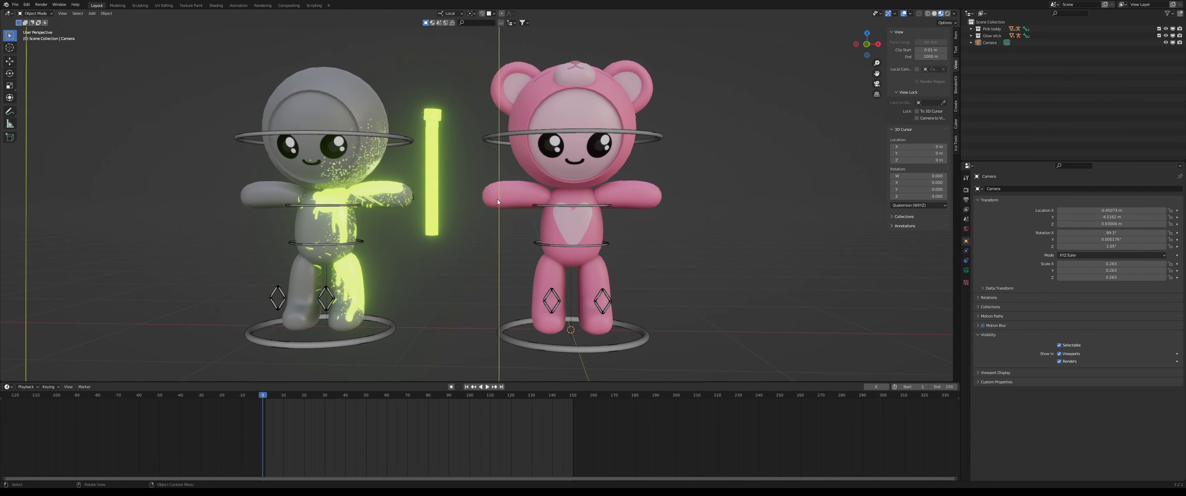
{"action": "key", "text": "KP_0"}
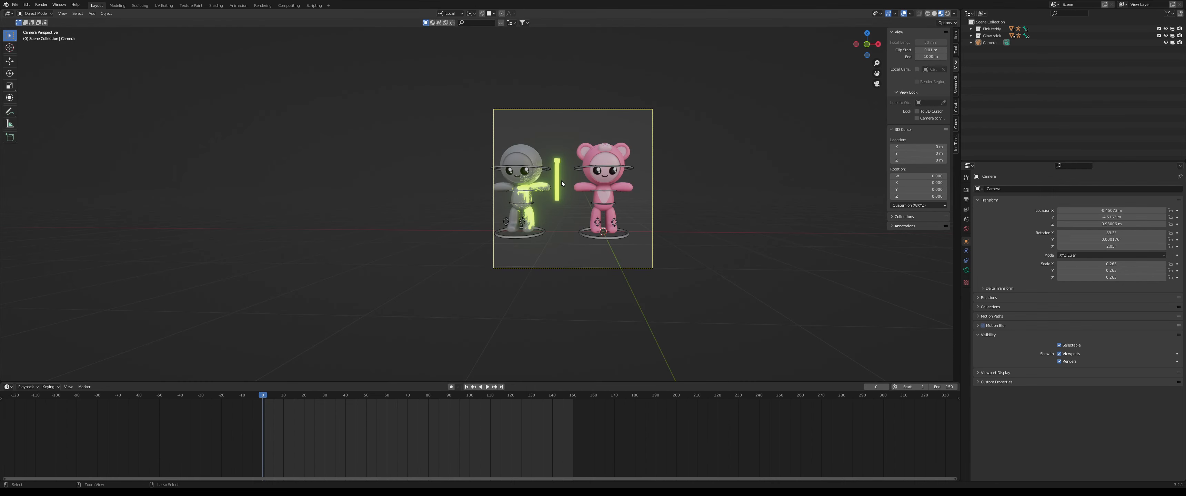
- Undo the last camera placement and try new Walk Navigation framings of both characters
{"action": "key", "text": "ctrl+z"}
{"action": "key", "text": "shift+grave"}
{"action": "key", "text": "a"}
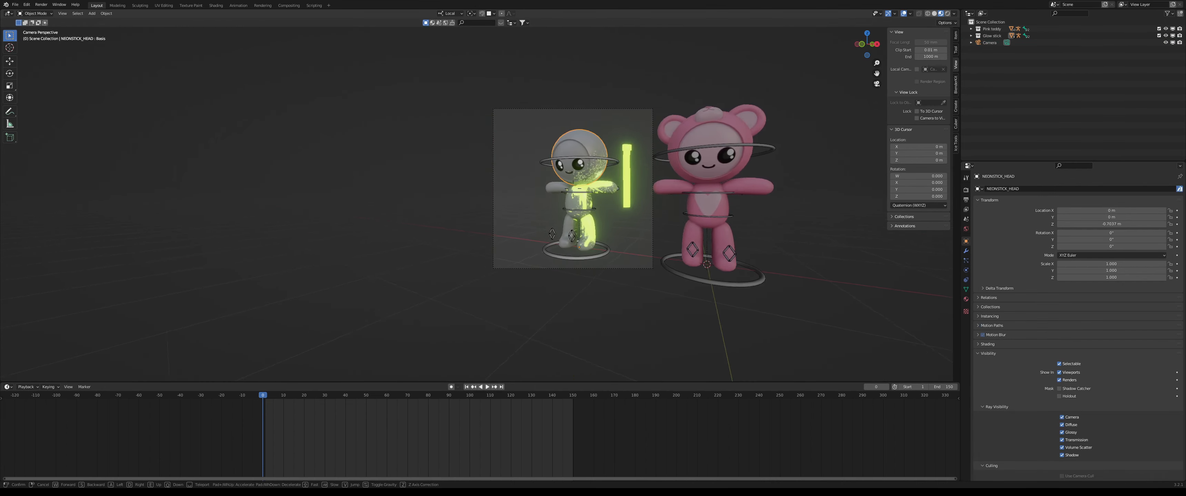
{"action": "right_click", "coordinate": [479, 199]}
{"action": "key", "text": "shift+grave"}
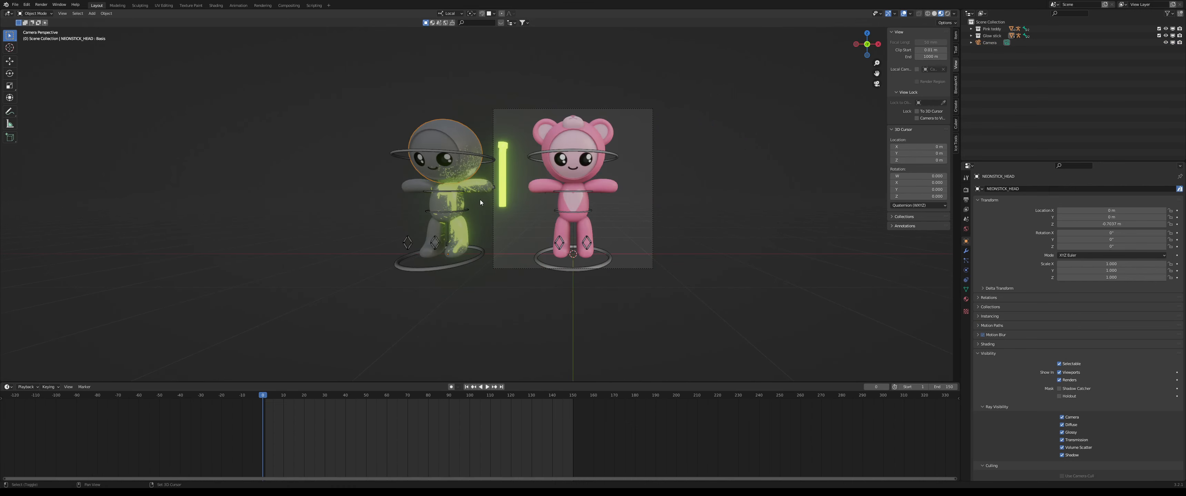
{"action": "key", "text": "a"}
{"action": "key", "text": "s"}
{"action": "right_click", "coordinate": [479, 199]}
- Walk the camera to an angled framing of both characters from the gray character's side, and clear the selection
{"action": "key", "text": "shift+grave"}
{"action": "key", "text": "w"}
{"action": "key", "text": "a"}
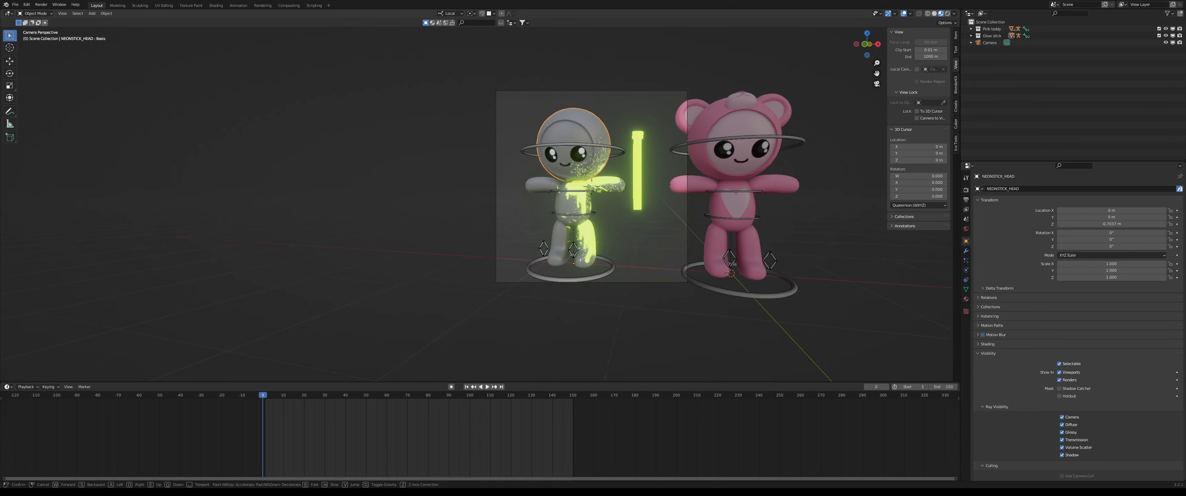
{"action": "key", "text": "s"}
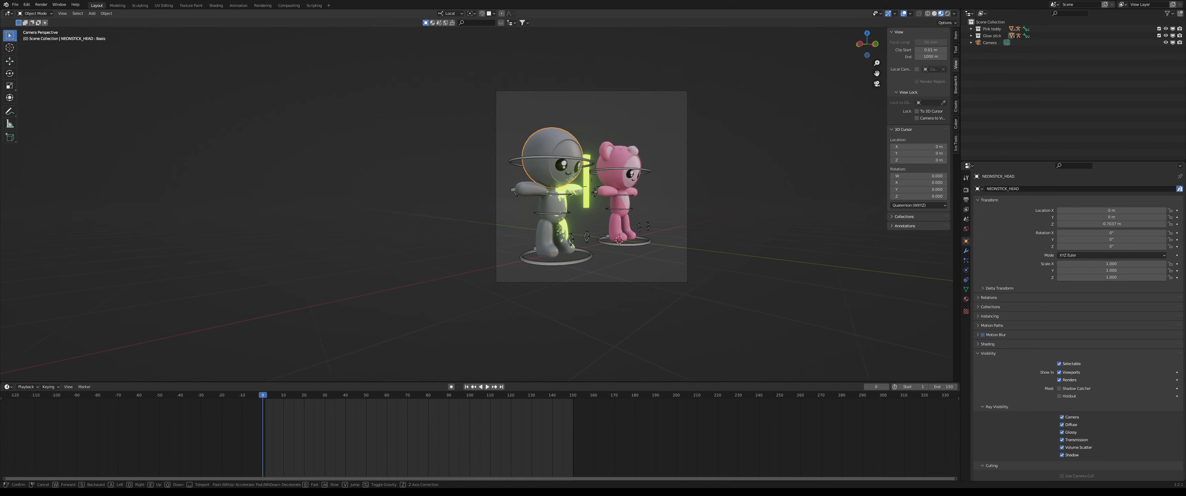
{"action": "key", "text": "w"}
{"action": "left_click", "coordinate": [480, 202]}
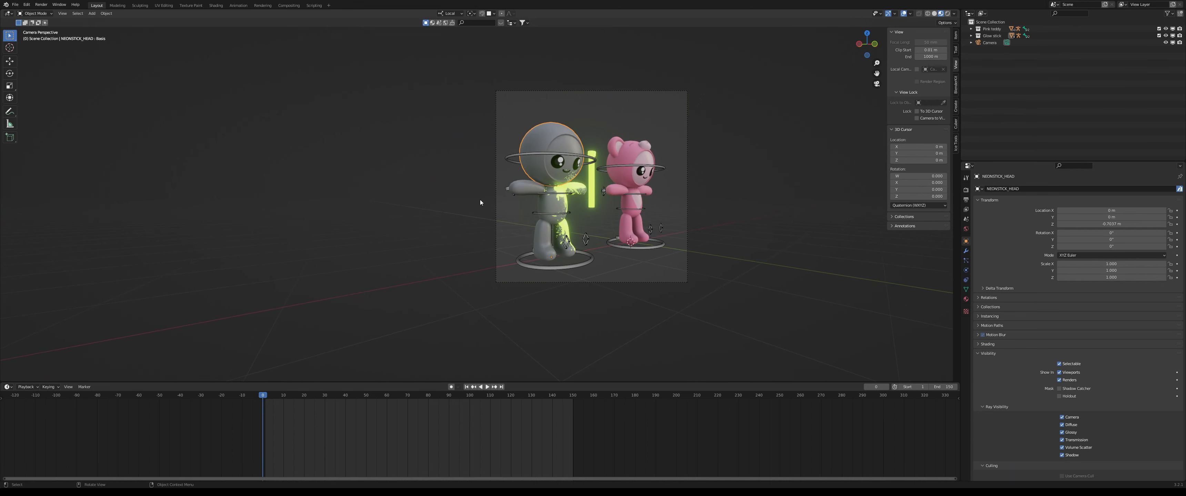
{"action": "left_click", "coordinate": [695, 176]}
{"action": "left_click", "coordinate": [660, 167]}
{"action": "left_click", "coordinate": [685, 252]}
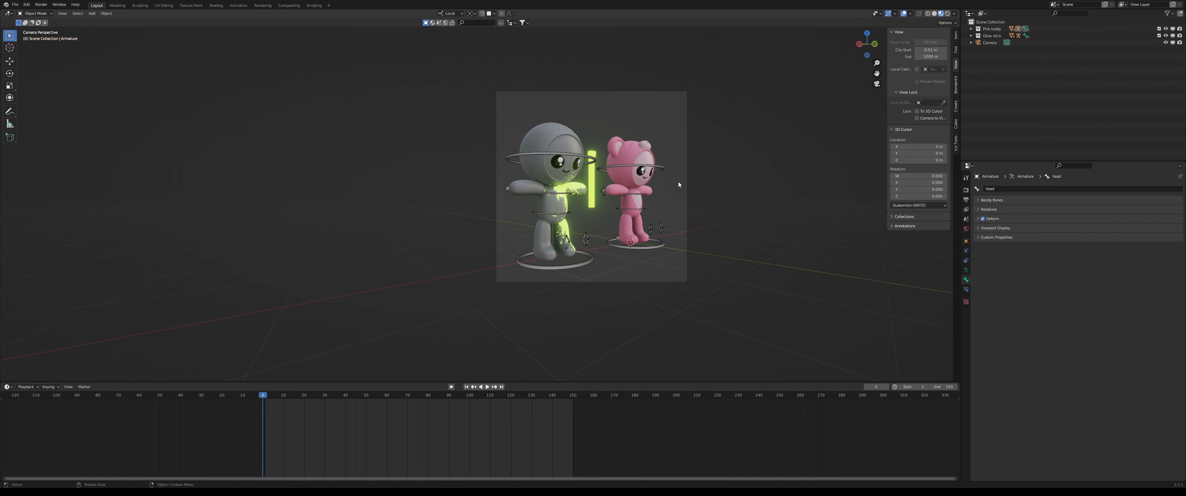
- Toggle the viewport overlays repeatedly to compare the scene with and without the rig controls, leaving the overlays hidden
{"action": "left_click", "coordinate": [904, 13]}
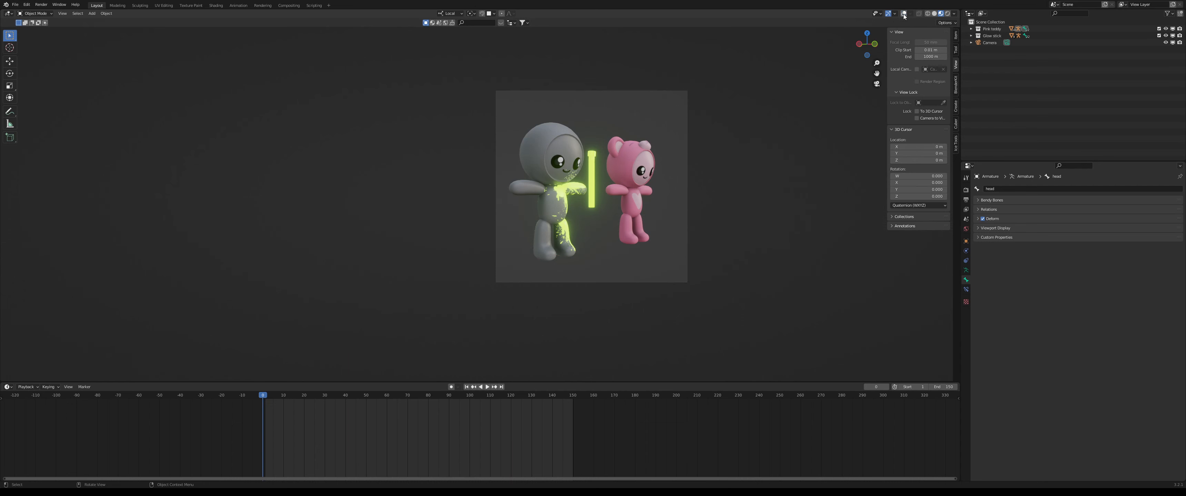
{"action": "left_click", "coordinate": [904, 13]}
{"action": "left_click", "coordinate": [903, 14]}
{"action": "left_click", "coordinate": [904, 14]}
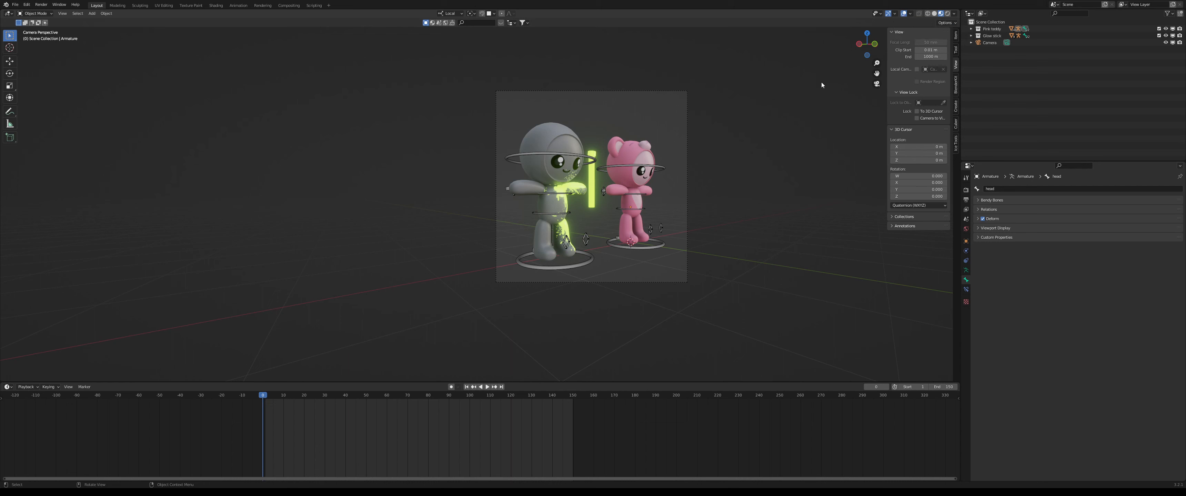
{"action": "key", "text": "shift+alt+z"}
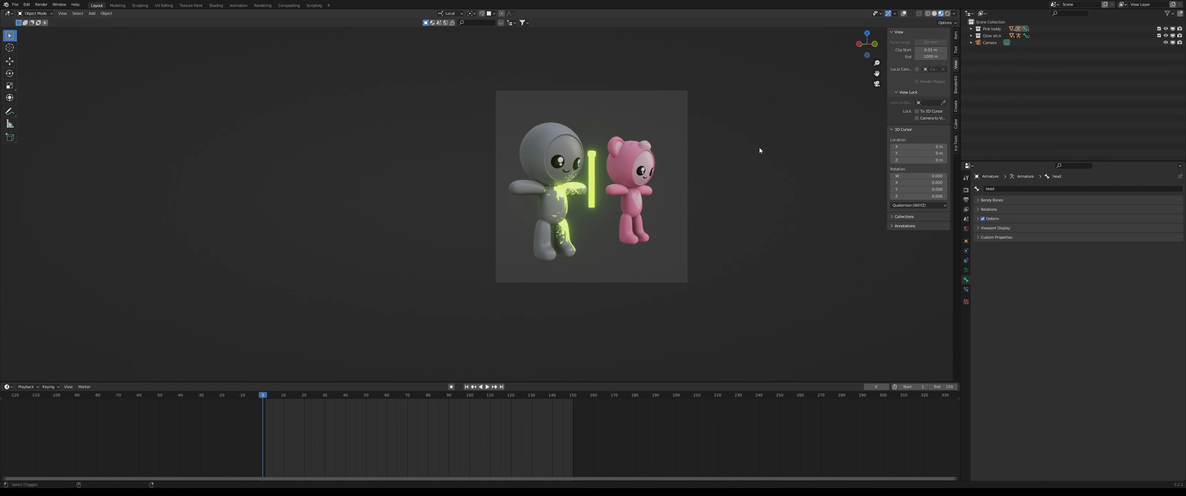
{"action": "key", "text": "shift+alt+z"}
{"action": "key", "text": "shift+alt+z"}
{"action": "key", "text": "shift+alt+z"}
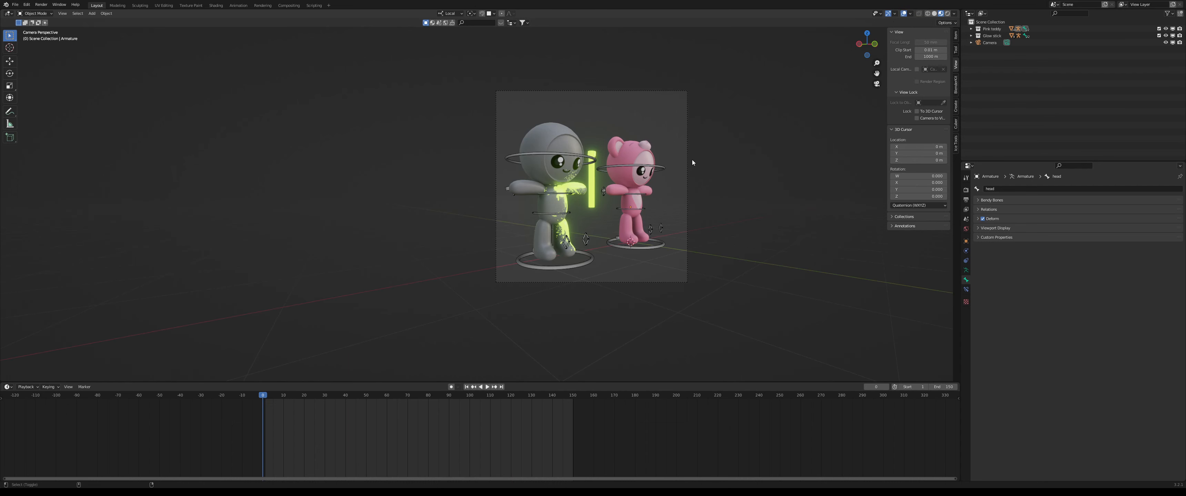
{"action": "key", "text": "shift+alt+z"}
{"action": "key", "text": "shift+alt+z"}
{"action": "key", "text": "shift+alt+z"}
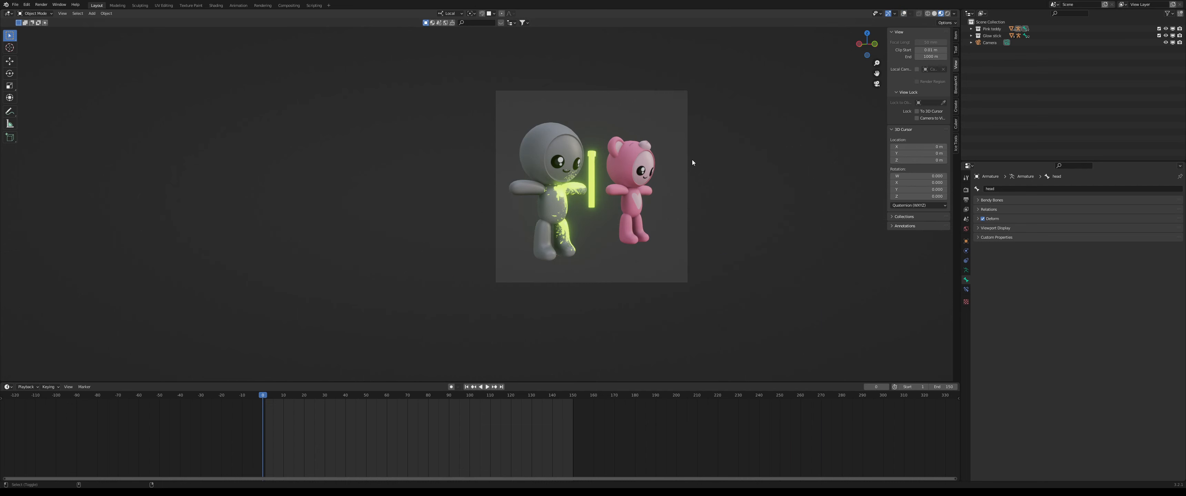
{"action": "key", "text": "shift+alt+z"}
{"action": "key", "text": "shift+alt+z"}
- Walk the camera closer so that both characters and the glow stick are centered in the frame
{"action": "scroll", "coordinate": [693, 161], "scroll_direction": "up", "scroll_amount": 1}
{"action": "key", "text": "shift+grave"}
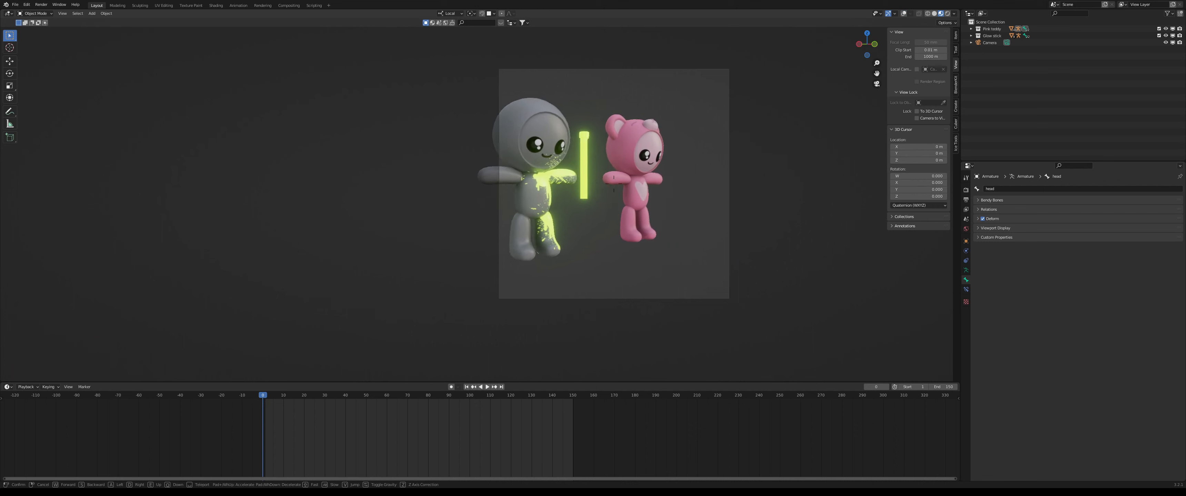
{"action": "key", "text": "w"}
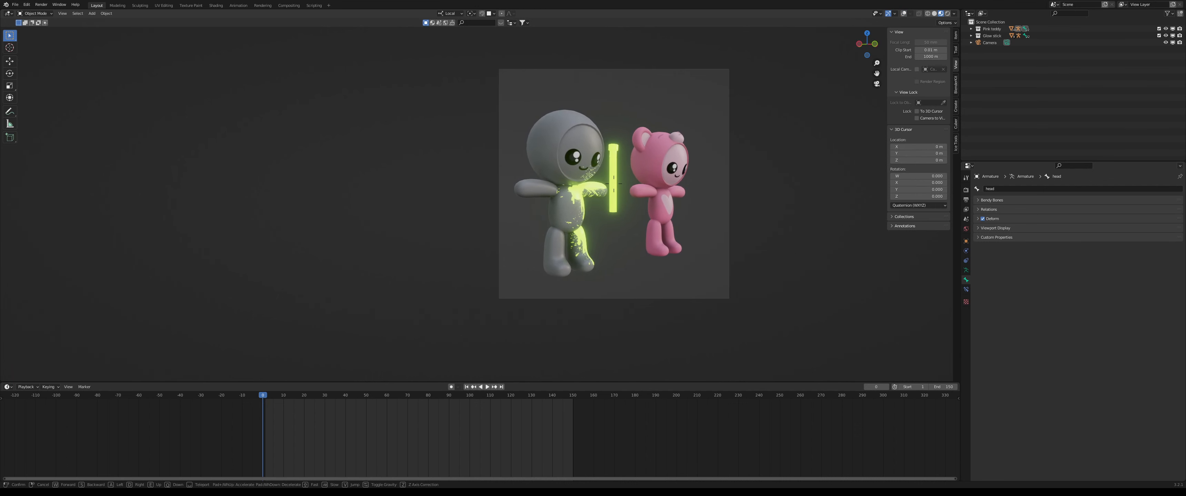
{"action": "left_click", "coordinate": [613, 183]}
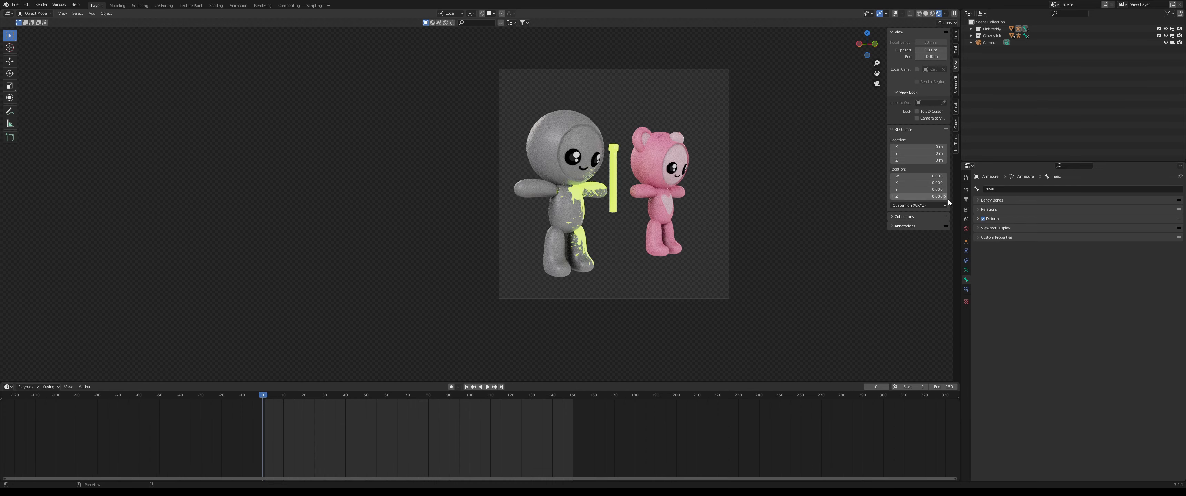
- Set the scene's render engine to Eevee
{"action": "left_click", "coordinate": [965, 190]}
{"action": "left_click", "coordinate": [1072, 189]}
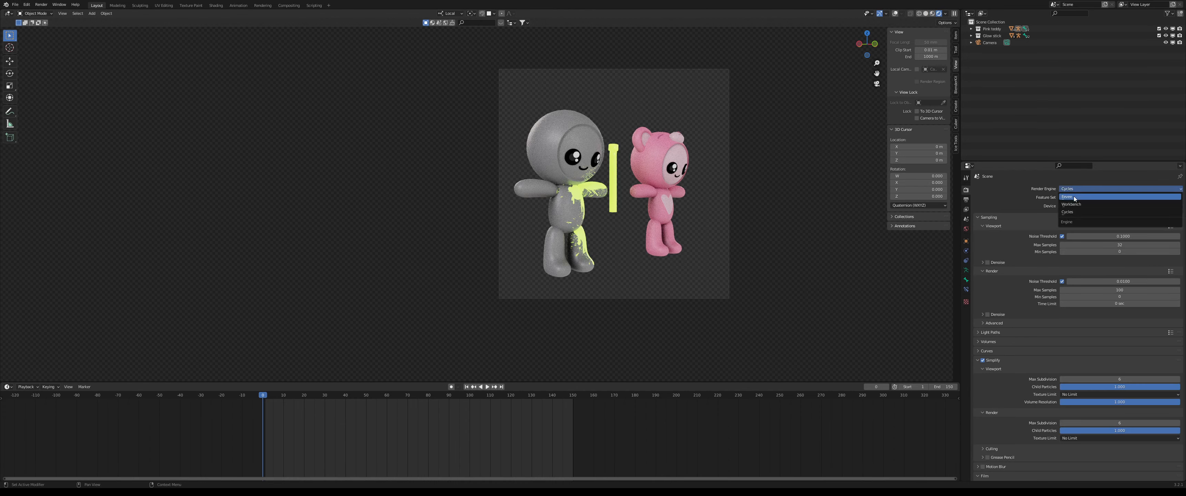
{"action": "left_click", "coordinate": [1074, 197]}
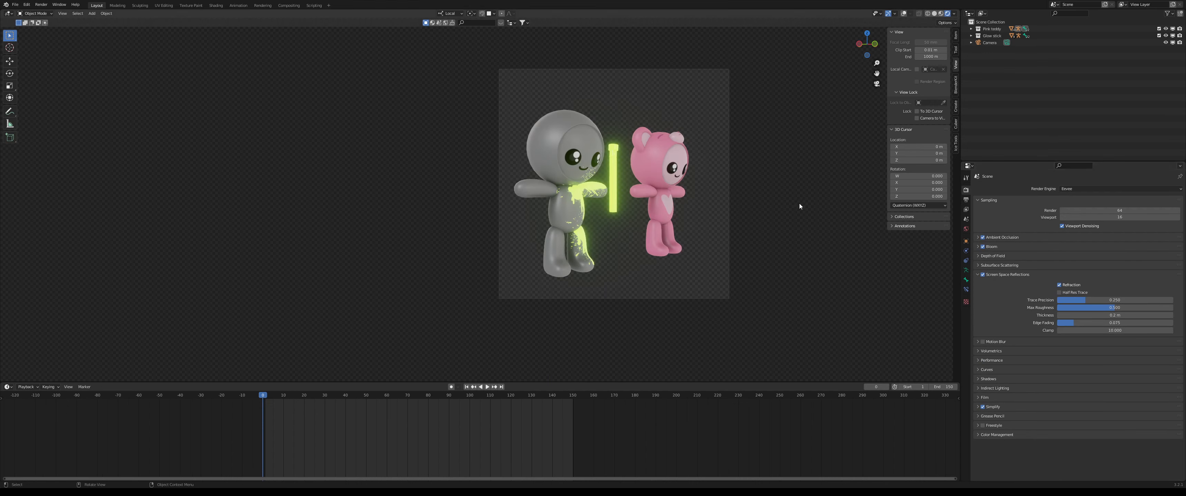
- Disable Ambient Occlusion, Bloom and Screen Space Reflections in the Eevee render settings
{"action": "left_click", "coordinate": [983, 237]}
{"action": "left_click", "coordinate": [982, 246]}
{"action": "left_click", "coordinate": [983, 274]}
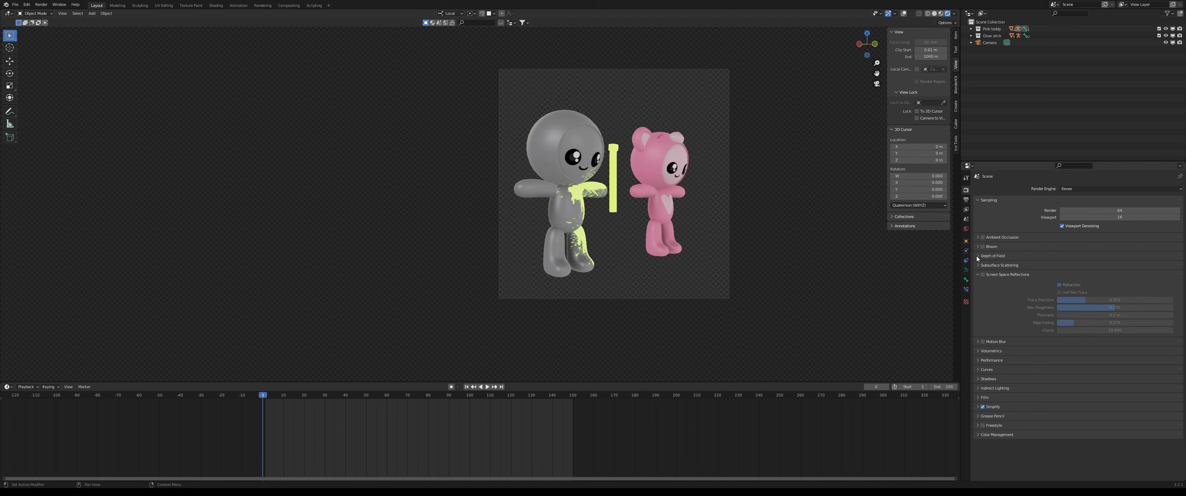
- Re-enable Ambient Occlusion and briefly inspect its settings
{"action": "left_click", "coordinate": [982, 237]}
{"action": "left_click", "coordinate": [977, 237]}
{"action": "left_click", "coordinate": [977, 239]}
- Toggle Bloom several times to compare the glow on the neon stick and paint, leaving it enabled
{"action": "left_click", "coordinate": [982, 247]}
{"action": "left_click", "coordinate": [983, 246]}
{"action": "left_click", "coordinate": [982, 247]}
{"action": "left_click", "coordinate": [983, 247]}
{"action": "left_click", "coordinate": [983, 247]}
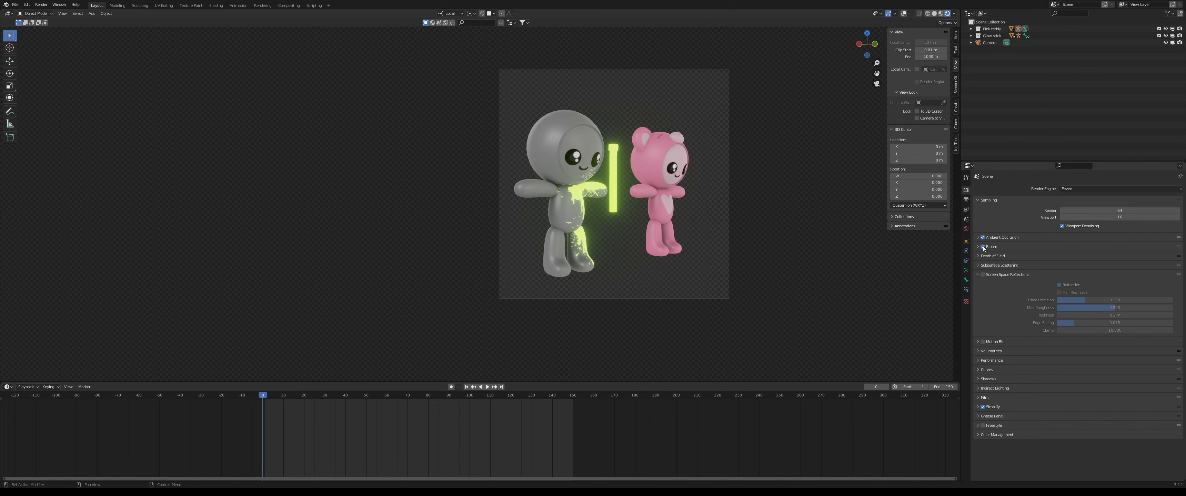
- Examine the Bloom and Ambient Occlusion parameters in the Eevee render settings, including threshold and distance
{"action": "left_click", "coordinate": [978, 246]}
{"action": "mouse_move", "coordinate": [1104, 257]}
{"action": "left_mouse_down"}
{"action": "mouse_move", "coordinate": [1137, 257]}
{"action": "mouse_move", "coordinate": [1061, 258]}
{"action": "left_mouse_up"}
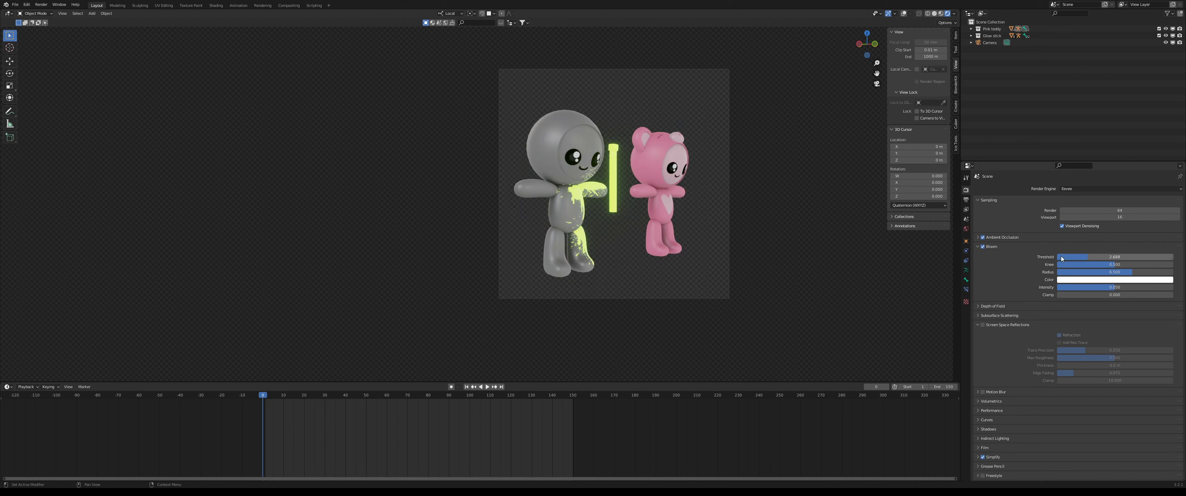
{"action": "left_click", "coordinate": [979, 237]}
{"action": "left_click_drag", "start_coordinate": [1091, 248], "coordinate": [1109, 248]}
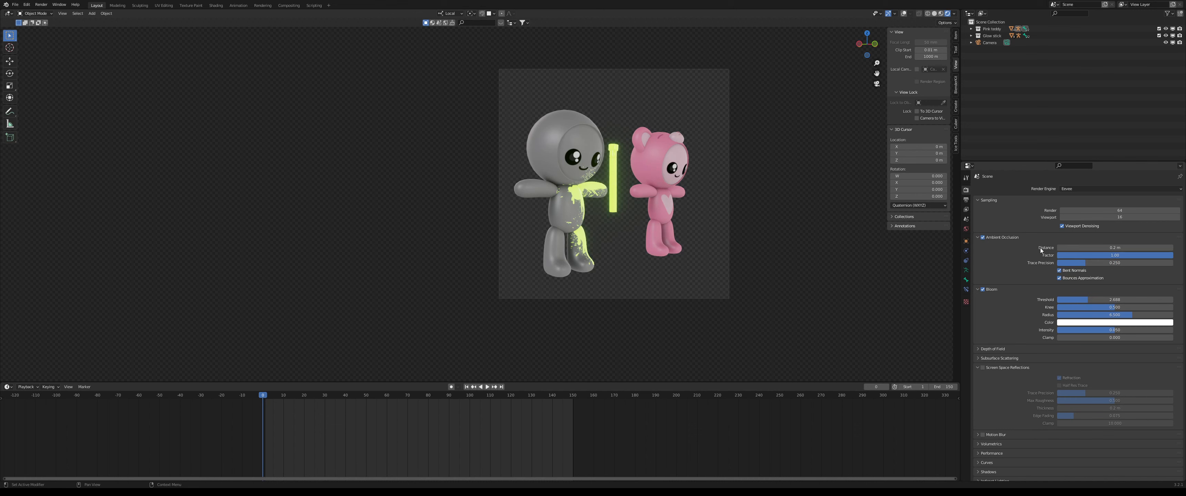
{"action": "left_click", "coordinate": [979, 239]}
{"action": "left_click", "coordinate": [980, 247]}
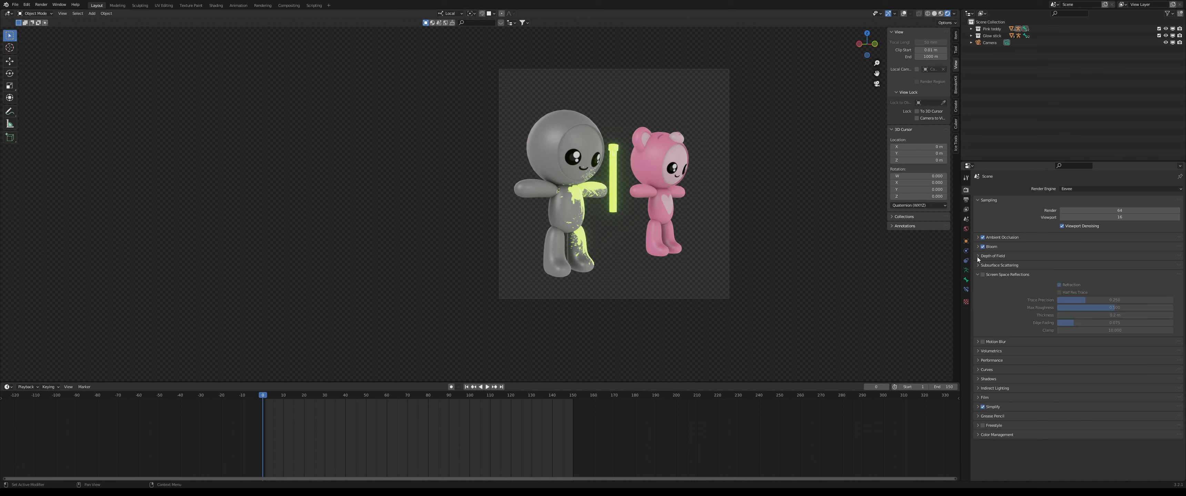
- Enable Screen Space Reflections with Refraction on and Half Res Trace off
{"action": "left_click", "coordinate": [981, 275]}
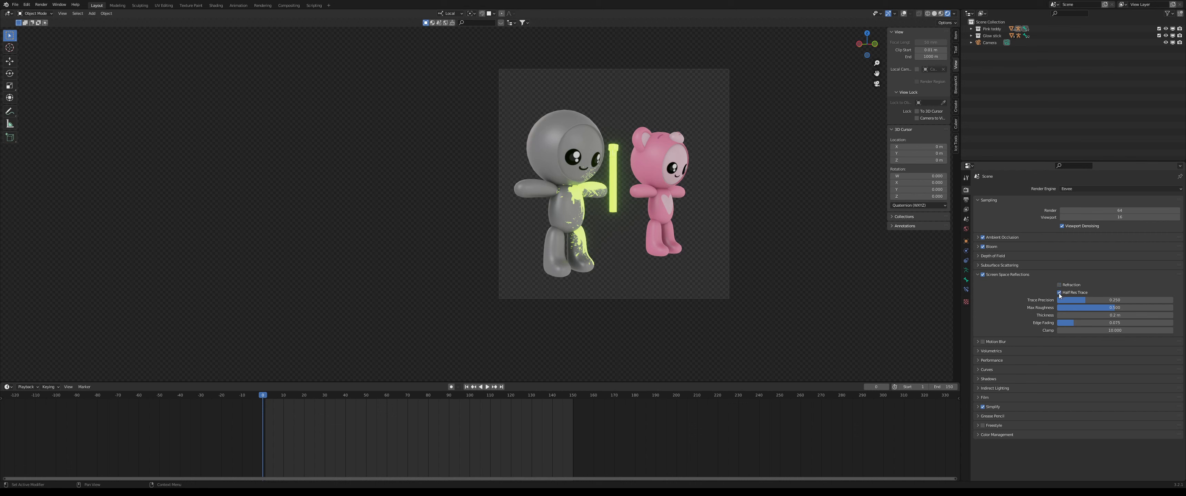
{"action": "left_click", "coordinate": [1059, 293]}
- Set the shadow Cube Size and Cascade Size to 2048 px and enable High Bit Depth
{"action": "left_click", "coordinate": [981, 379]}
{"action": "left_click", "coordinate": [1075, 390]}
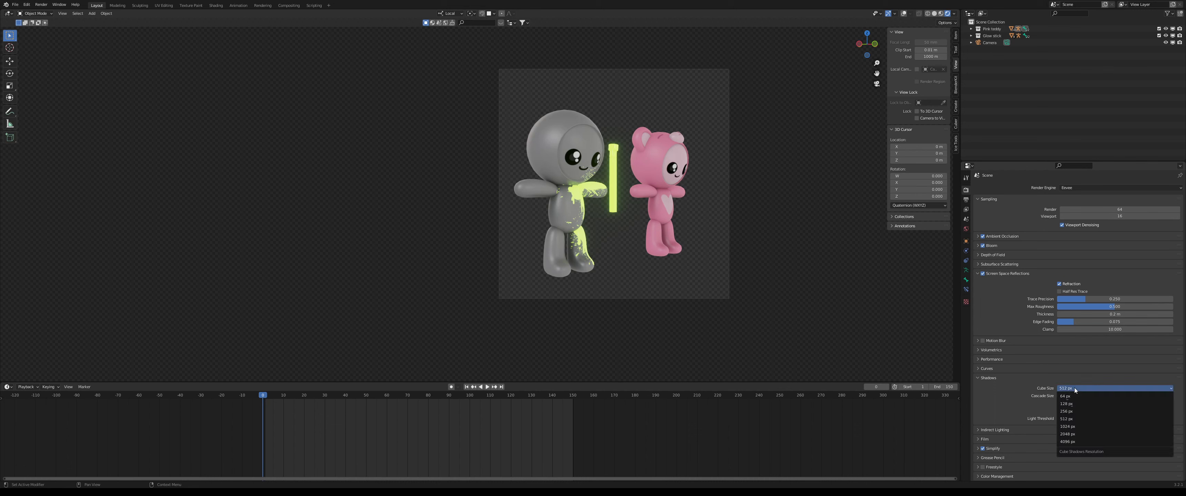
{"action": "left_click", "coordinate": [1068, 435]}
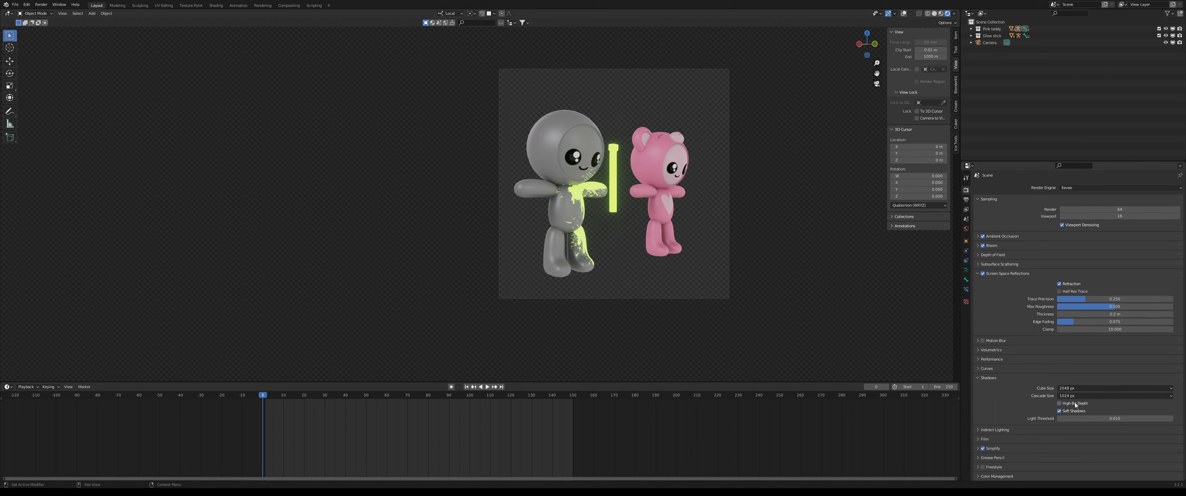
{"action": "left_click", "coordinate": [1071, 397]}
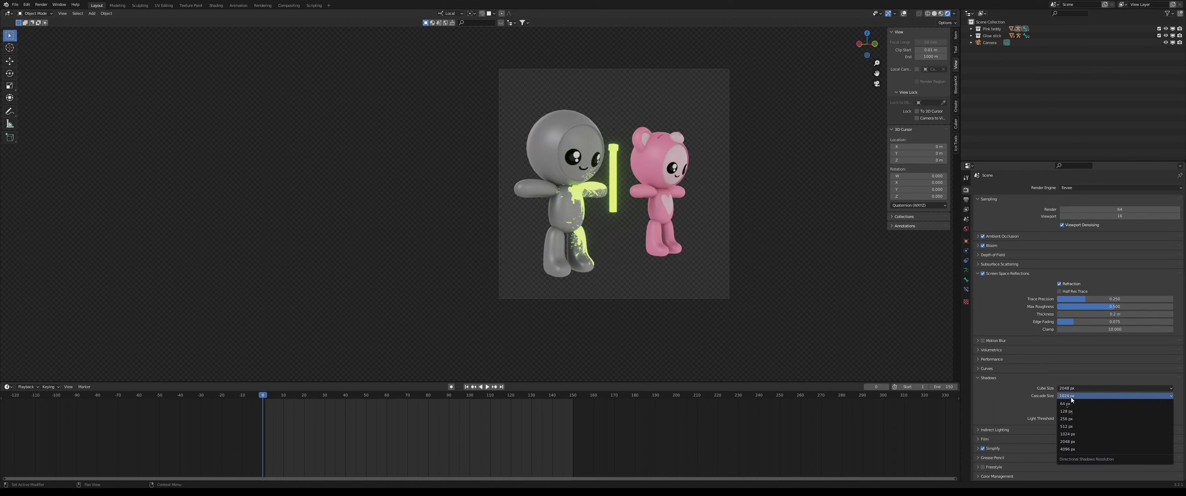
{"action": "left_click", "coordinate": [1076, 441]}
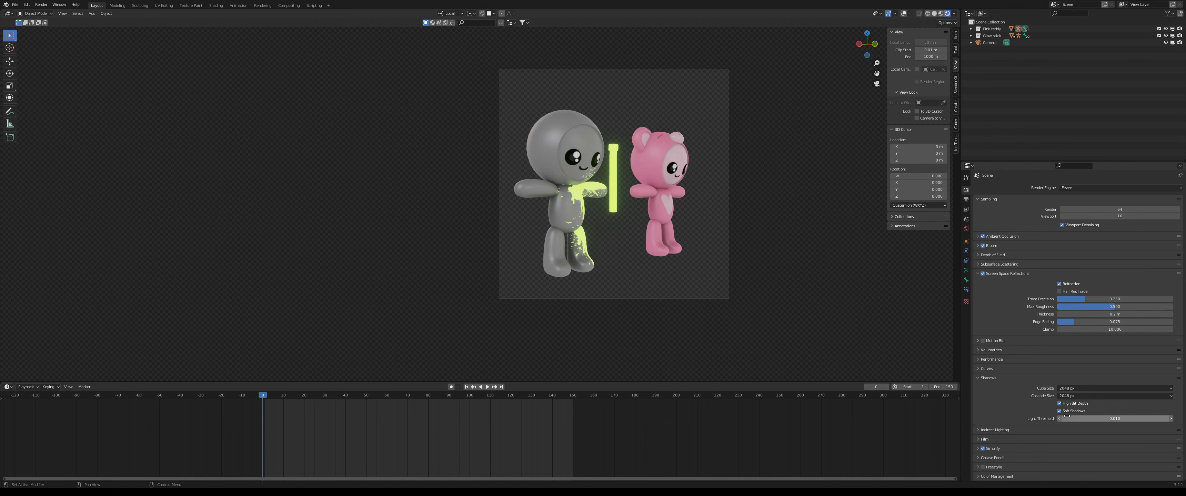
- Enable Depth of Field on the scene camera and expand its focus and aperture settings
{"action": "scroll", "coordinate": [688, 273], "scroll_direction": "up", "scroll_amount": 4}
{"action": "scroll", "coordinate": [710, 277], "scroll_direction": "down", "scroll_amount": 2}
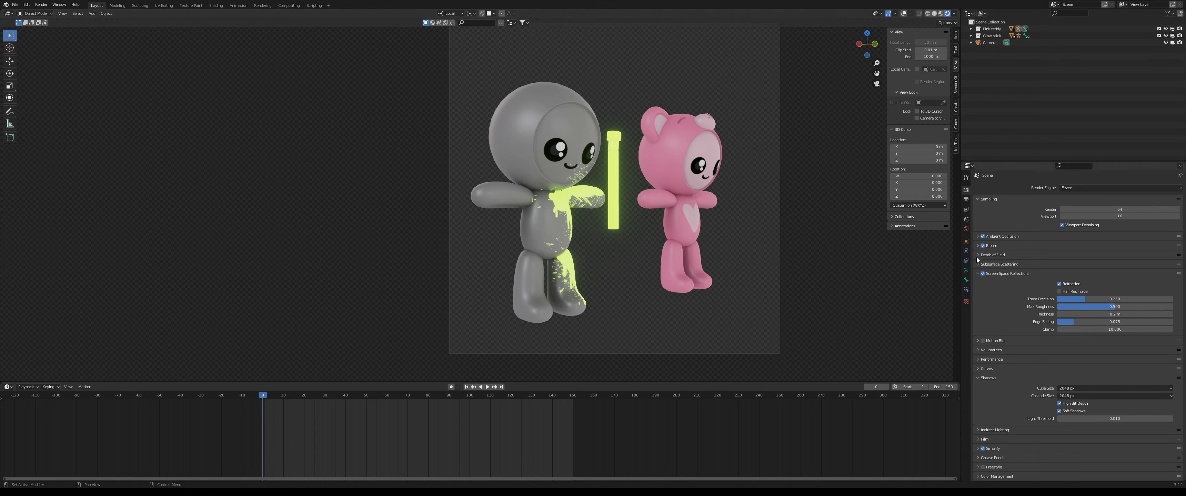
{"action": "left_click", "coordinate": [979, 255]}
{"action": "left_click", "coordinate": [1003, 255]}
{"action": "left_click", "coordinate": [999, 256]}
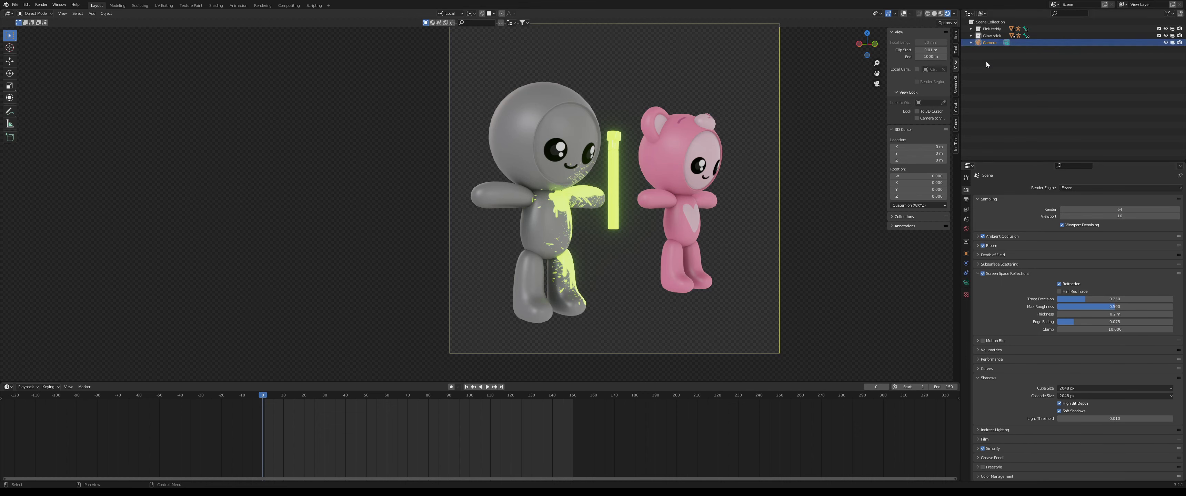
{"action": "left_click", "coordinate": [966, 283]}
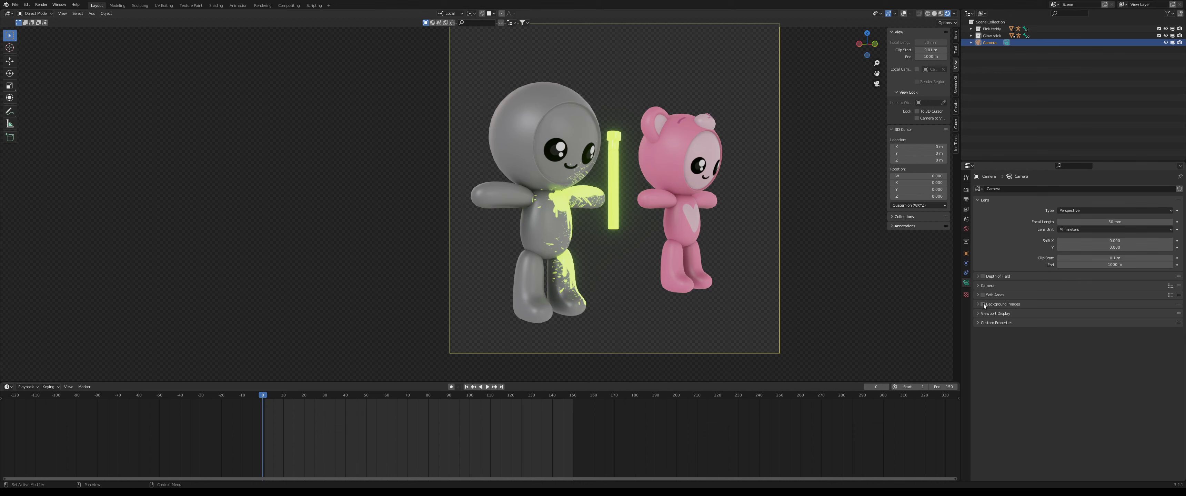
{"action": "left_click", "coordinate": [983, 276]}
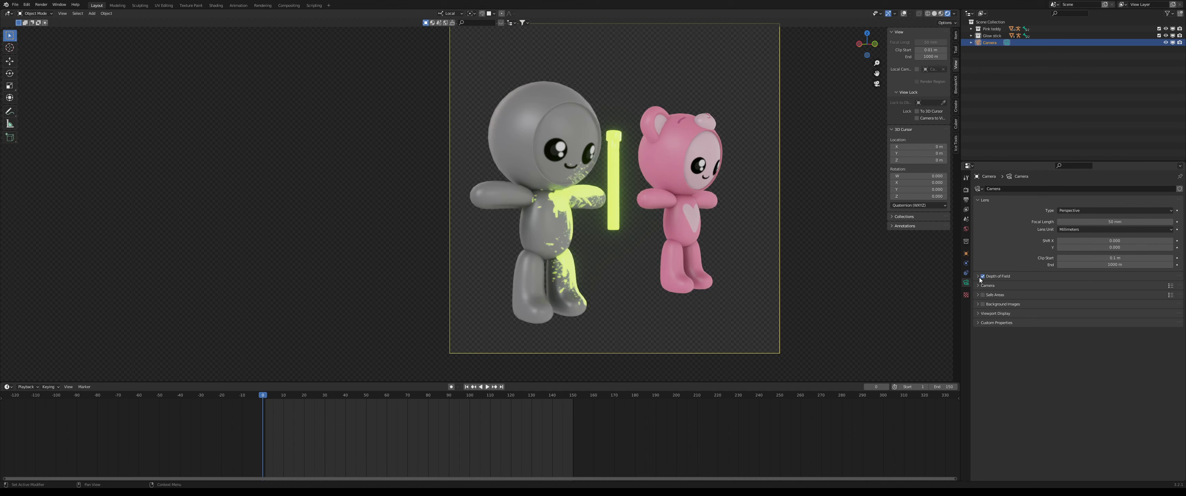
{"action": "left_click", "coordinate": [979, 276]}
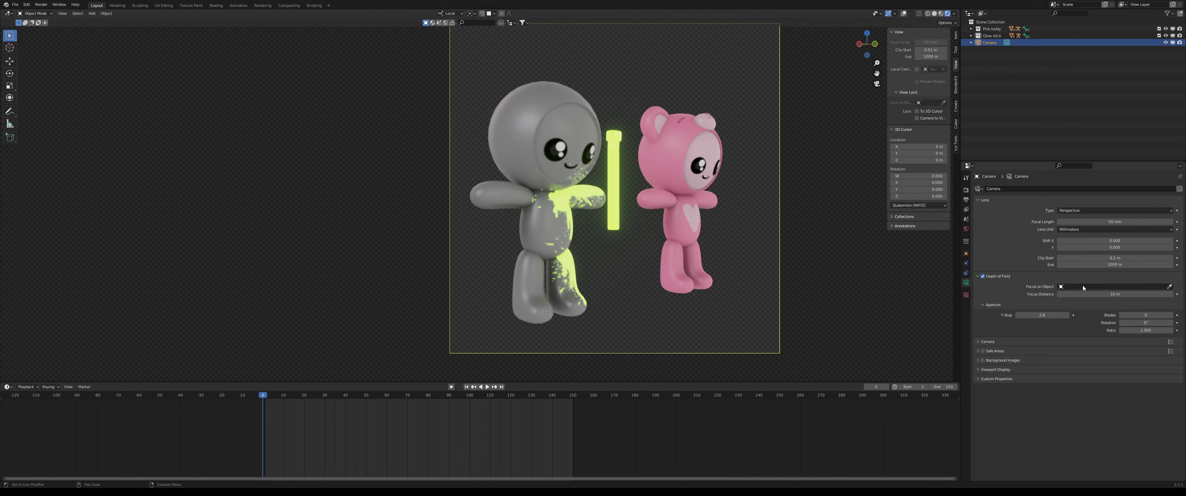
- Try the pink bear's head and the neon stick as the camera's focus object, clearing each choice
{"action": "left_click", "coordinate": [1170, 287]}
{"action": "left_click", "coordinate": [672, 148]}
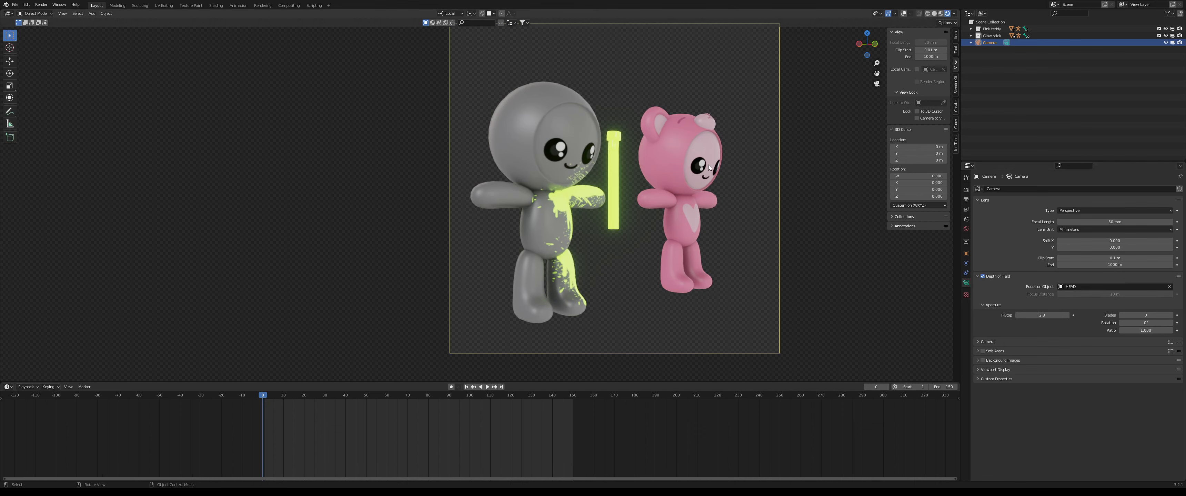
{"action": "left_click", "coordinate": [1169, 286]}
{"action": "left_click", "coordinate": [1171, 286]}
{"action": "left_click", "coordinate": [614, 162]}
{"action": "left_click", "coordinate": [1169, 287]}
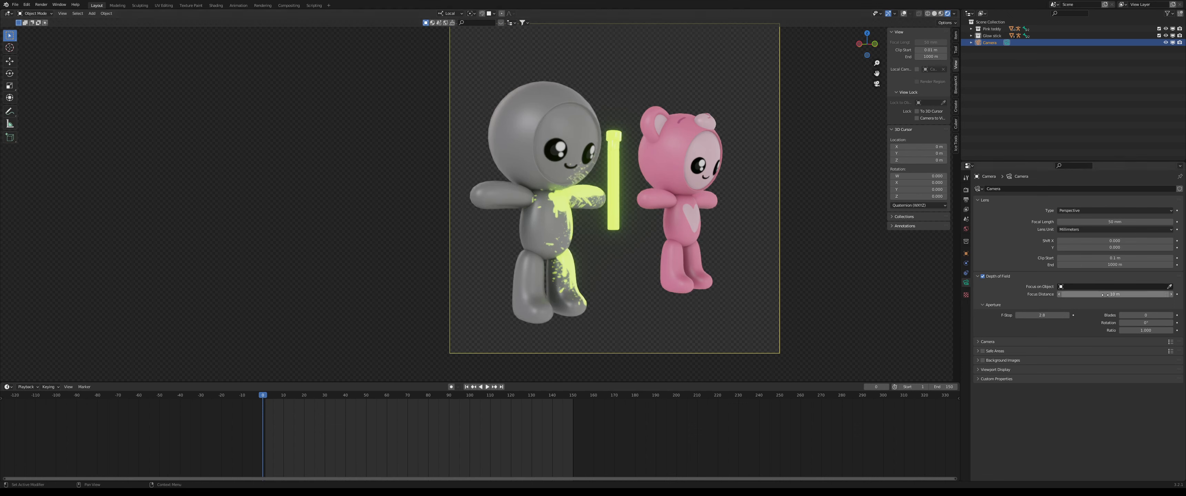
- Sample the camera's focus distance from the gray character's eye
{"action": "key", "text": "e"}
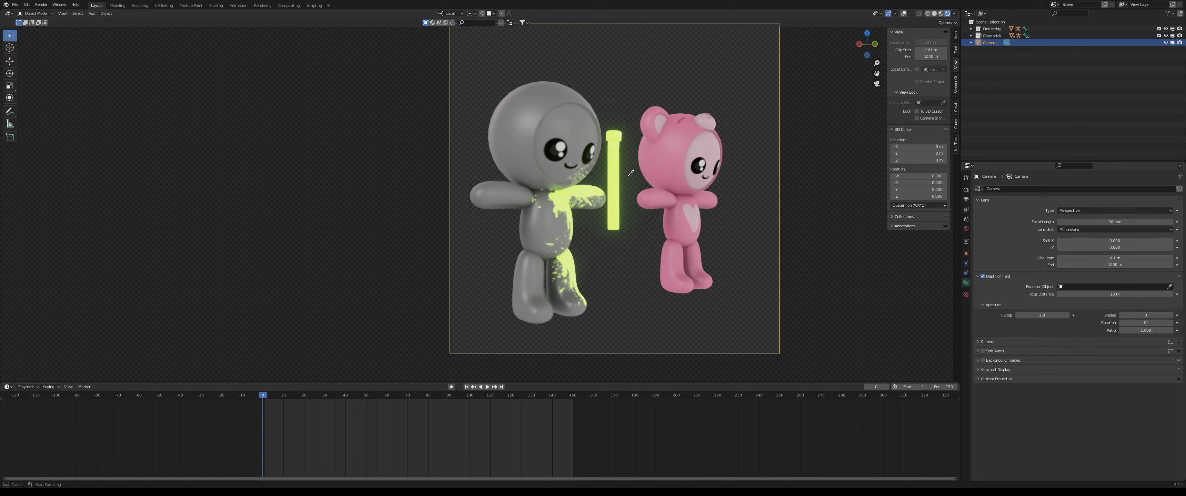
{"action": "left_click", "coordinate": [561, 146]}
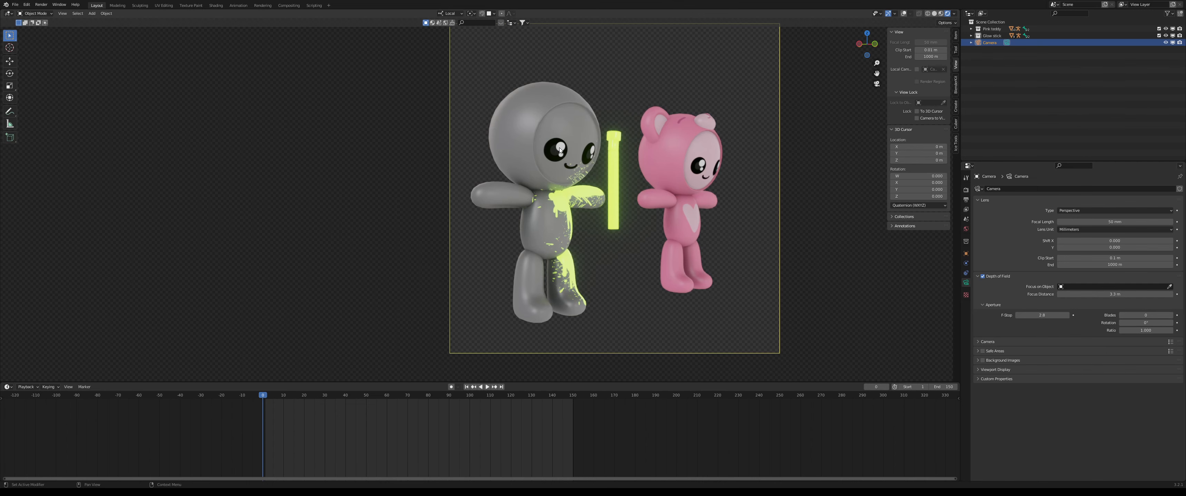
- Show the viewport overlays and examine the gray character's face, rig and head meshes from outside the camera view
{"action": "left_click", "coordinate": [560, 147]}
{"action": "key", "text": "shift+alt+z"}
{"action": "middle_click_drag", "start_coordinate": [593, 157], "coordinate": [518, 170]}
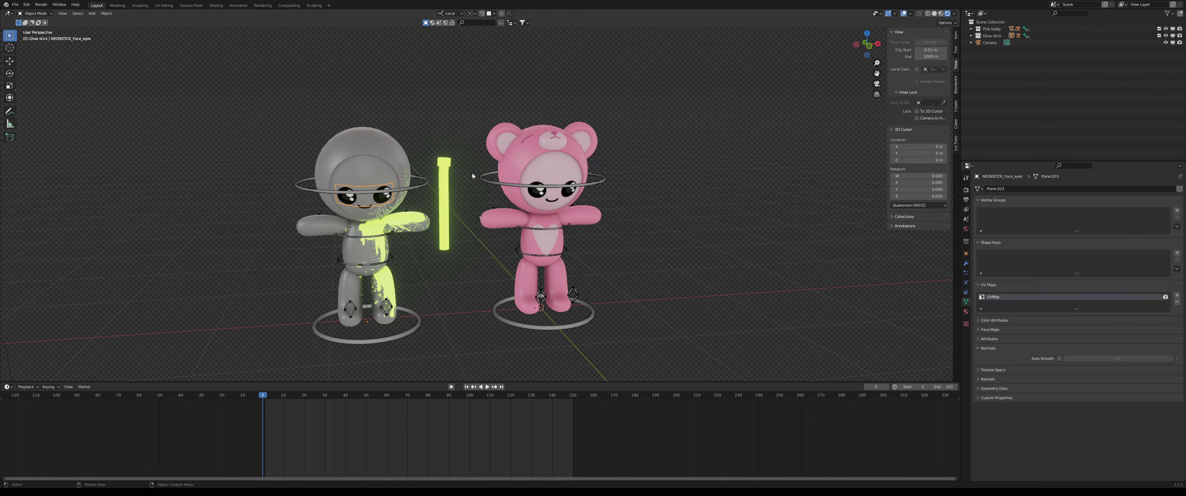
{"action": "scroll", "coordinate": [694, 201], "scroll_direction": "up", "scroll_amount": 2}
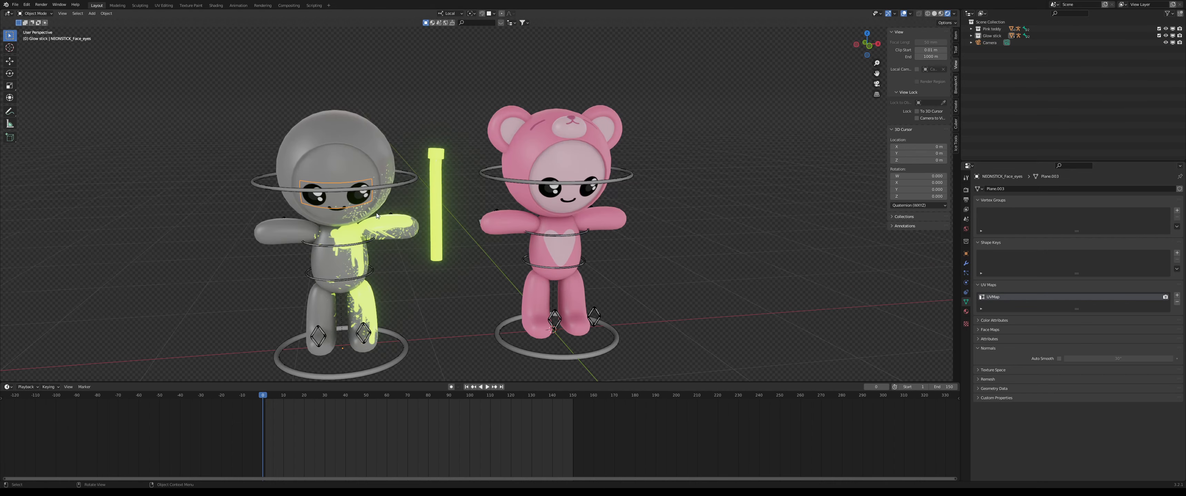
{"action": "middle_click_drag", "start_coordinate": [349, 184], "coordinate": [508, 161], "text": "shift"}
{"action": "scroll", "coordinate": [483, 181], "scroll_direction": "up", "scroll_amount": 3}
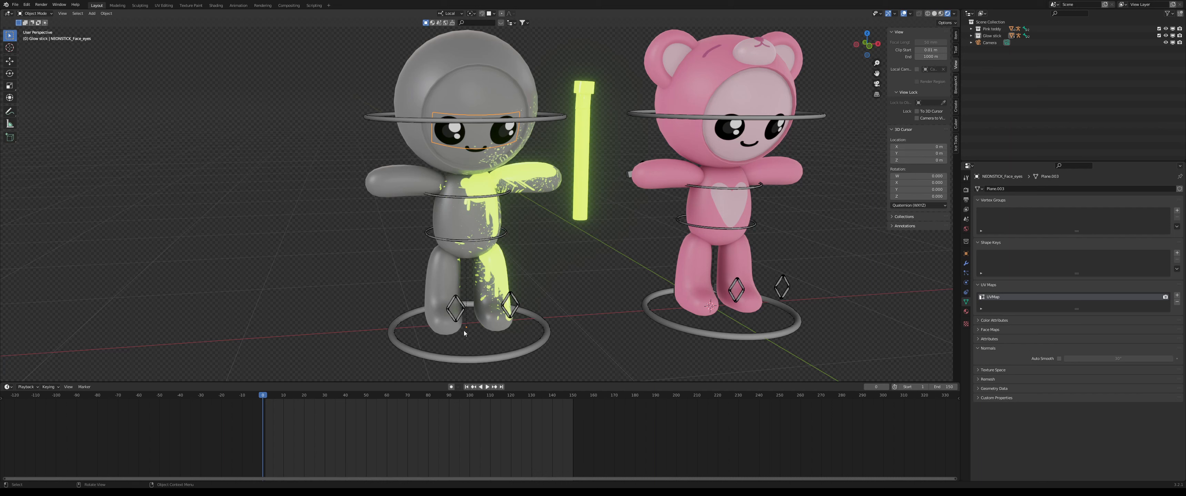
{"action": "left_click", "coordinate": [466, 92]}
{"action": "middle_click_drag", "start_coordinate": [466, 92], "coordinate": [508, 243]}
{"action": "left_click", "coordinate": [497, 286]}
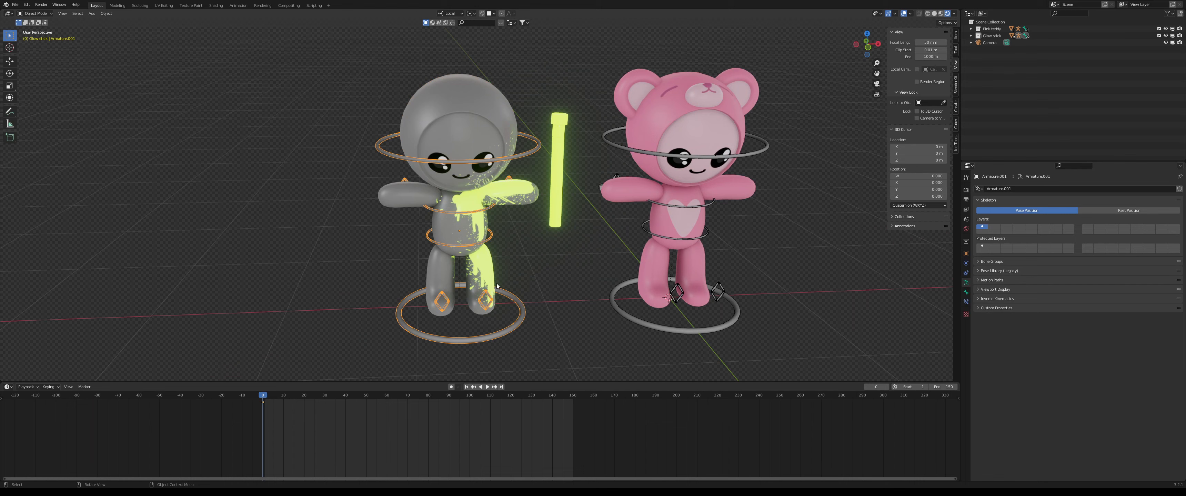
{"action": "left_click", "coordinate": [440, 122]}
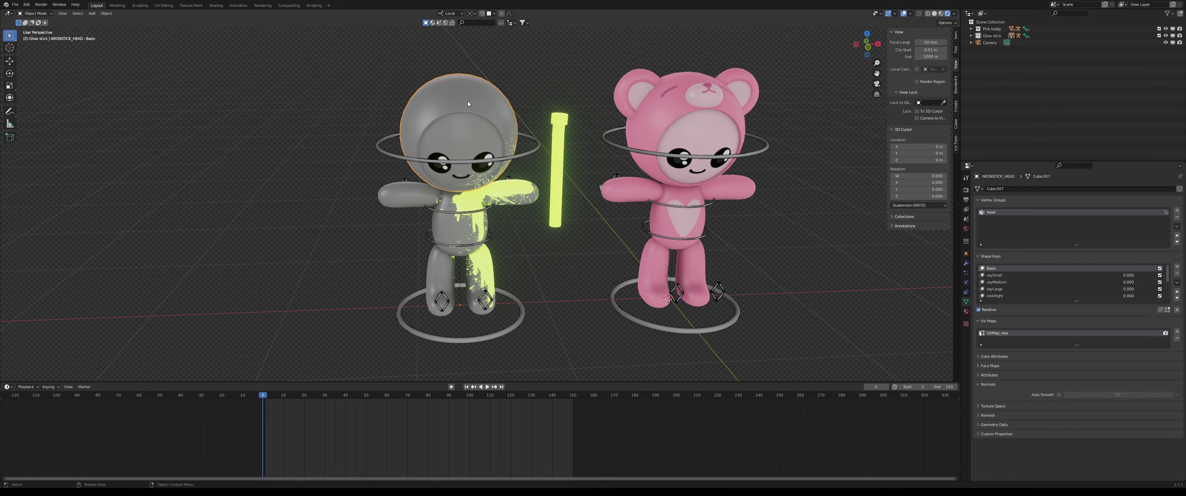
- Return to the camera view, sample the camera's focus distance from the gray character's eye, and hide the overlays
{"action": "key", "text": "KP_0"}
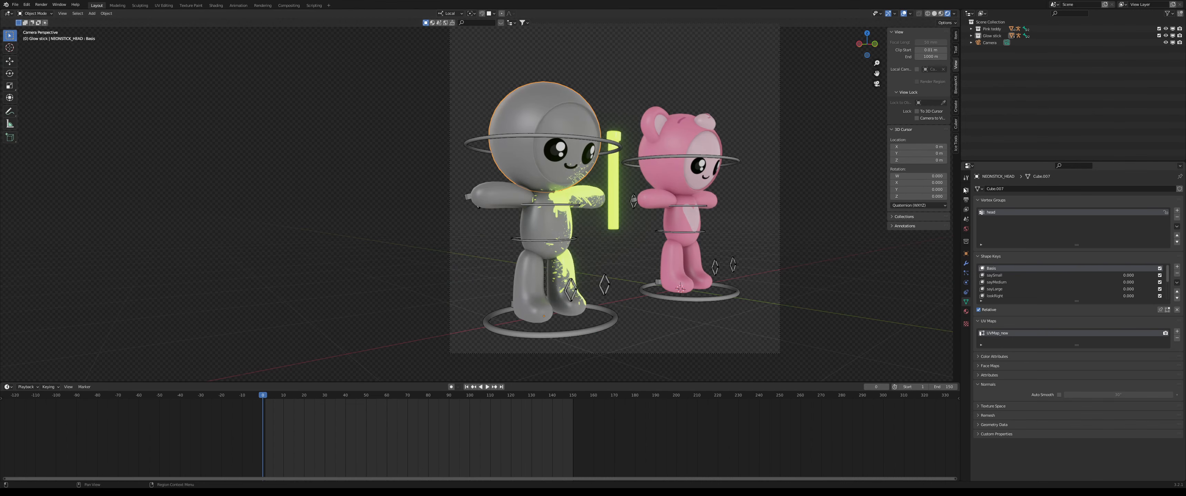
{"action": "left_click", "coordinate": [990, 43]}
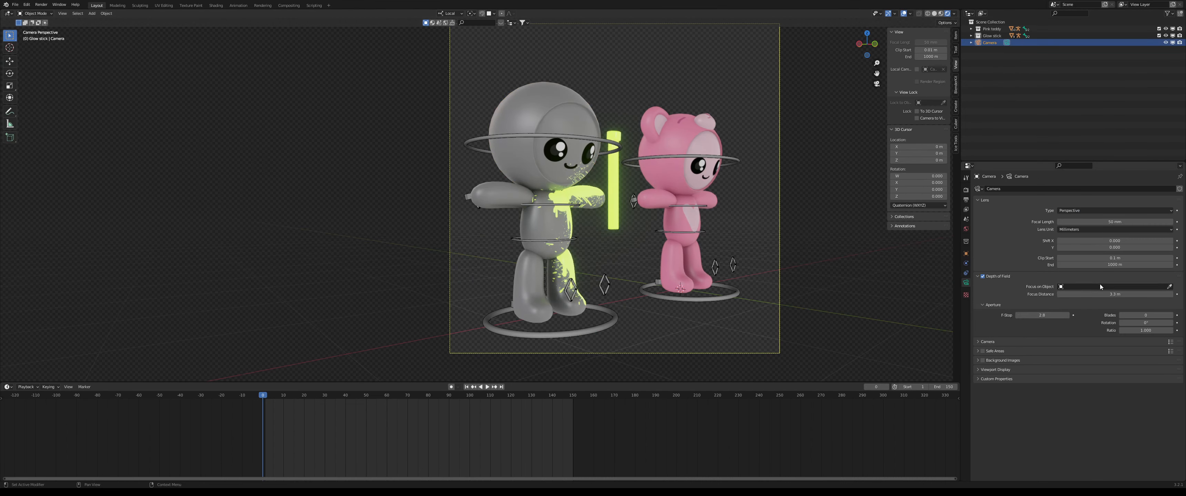
{"action": "key", "text": "e"}
{"action": "left_click", "coordinate": [560, 152]}
{"action": "key", "text": "shift+alt+z"}
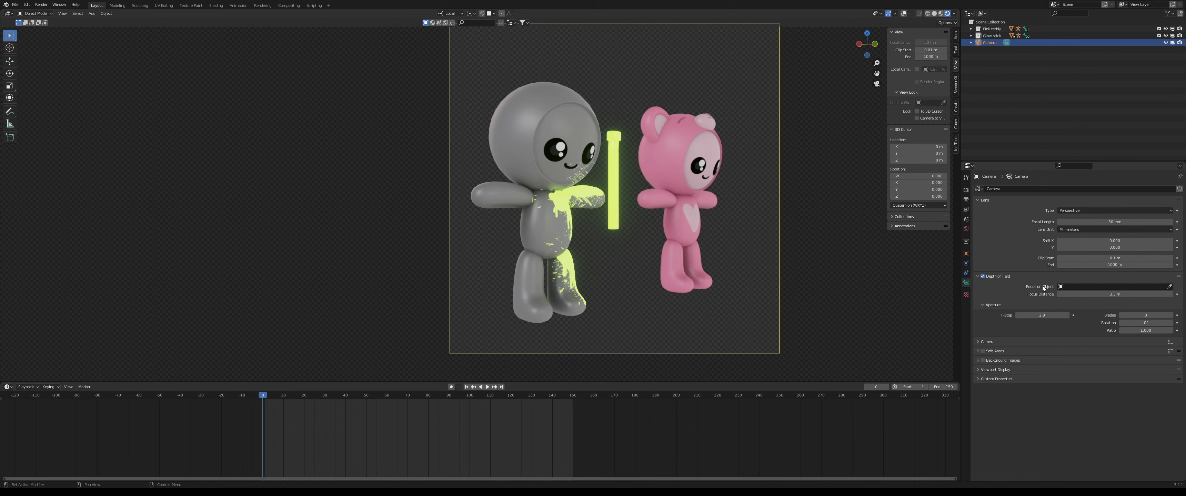
- Set the camera's F-Stop to 0.1 and sample the focus distance from the gray character's head
{"action": "mouse_move", "coordinate": [1046, 315]}
{"action": "left_mouse_down"}
{"action": "mouse_move", "coordinate": [1059, 315]}
{"action": "mouse_move", "coordinate": [1027, 315]}
{"action": "mouse_move", "coordinate": [1038, 315]}
{"action": "left_mouse_up"}
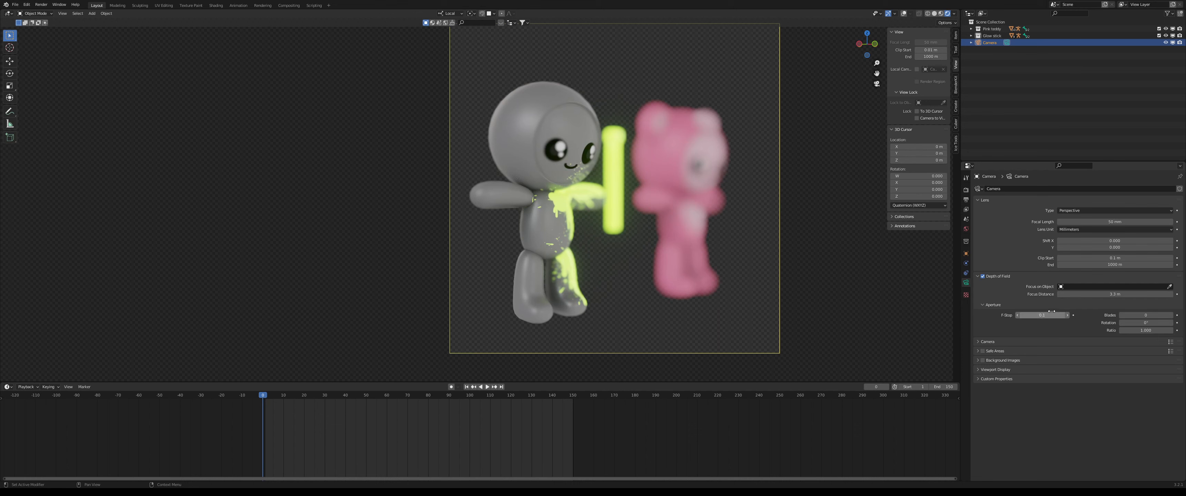
{"action": "key", "text": "e"}
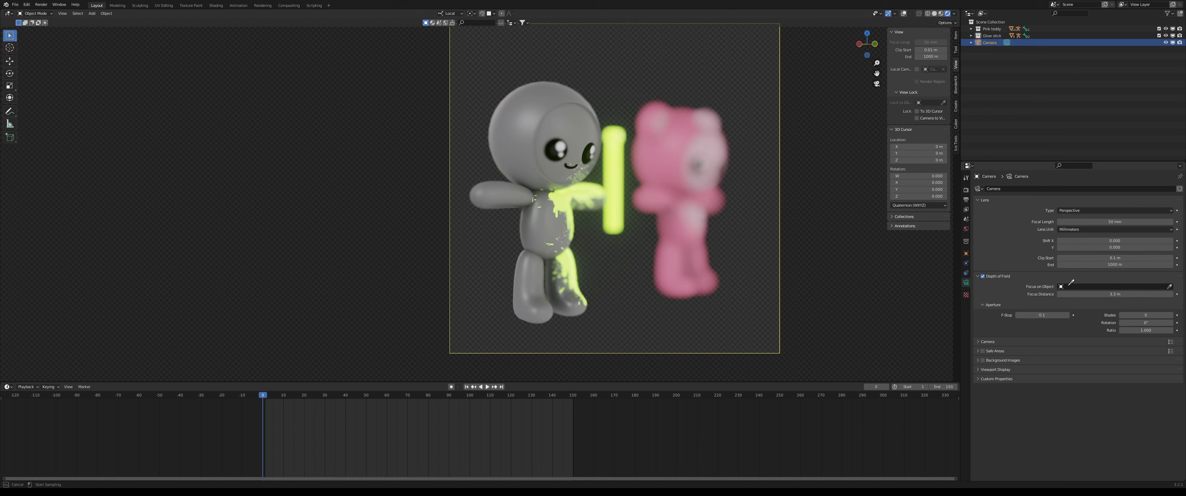
{"action": "left_click", "coordinate": [552, 138]}
- Refocus the camera on the pink bear's face by sampling its distance, and inspect the blur up close
{"action": "key", "text": "e"}
{"action": "left_click", "coordinate": [703, 145]}
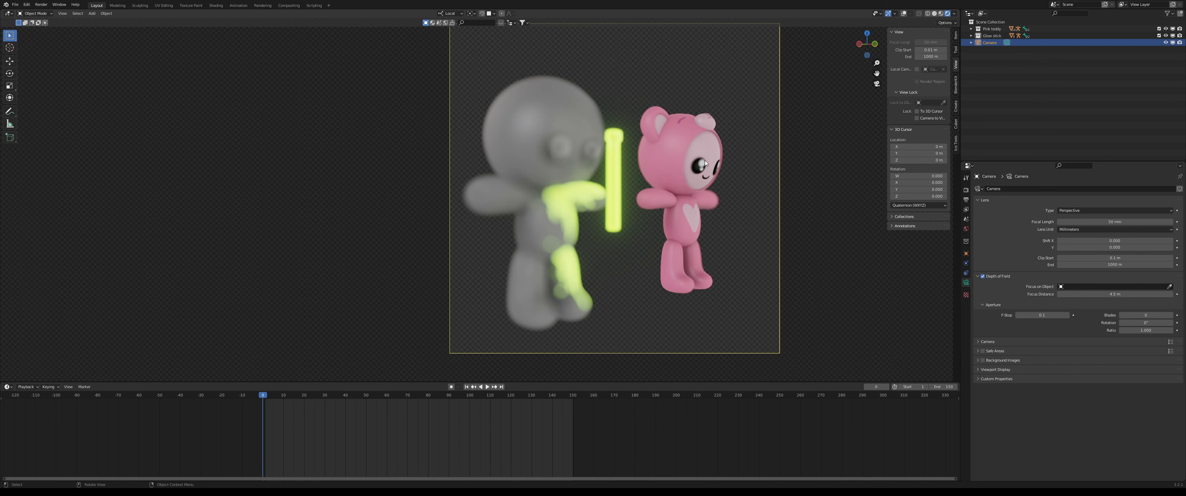
{"action": "key", "text": "e"}
{"action": "left_click", "coordinate": [706, 162]}
{"action": "scroll", "coordinate": [723, 167], "scroll_direction": "up", "scroll_amount": 4}
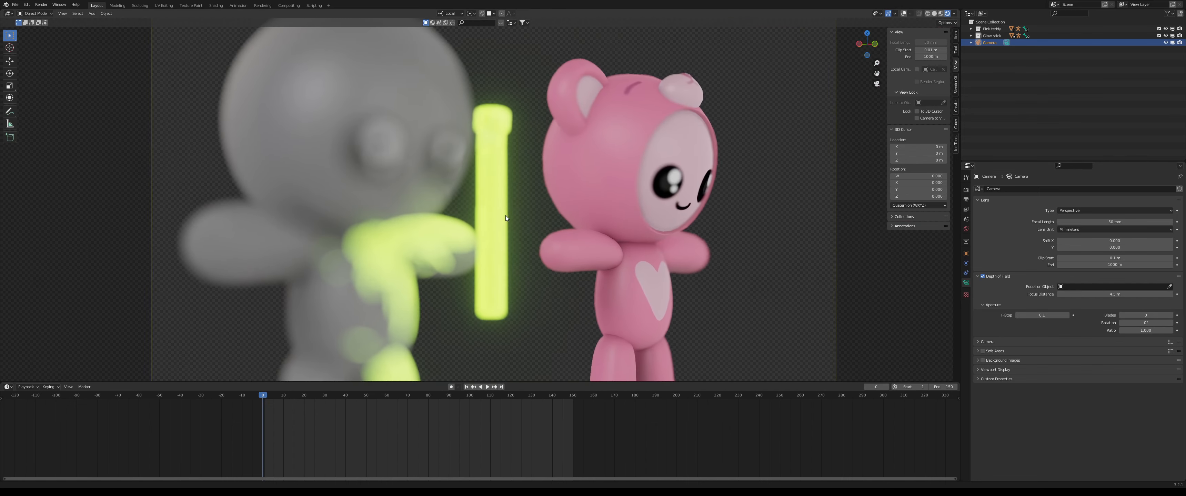
{"action": "scroll", "coordinate": [716, 188], "scroll_direction": "up", "scroll_amount": 2}
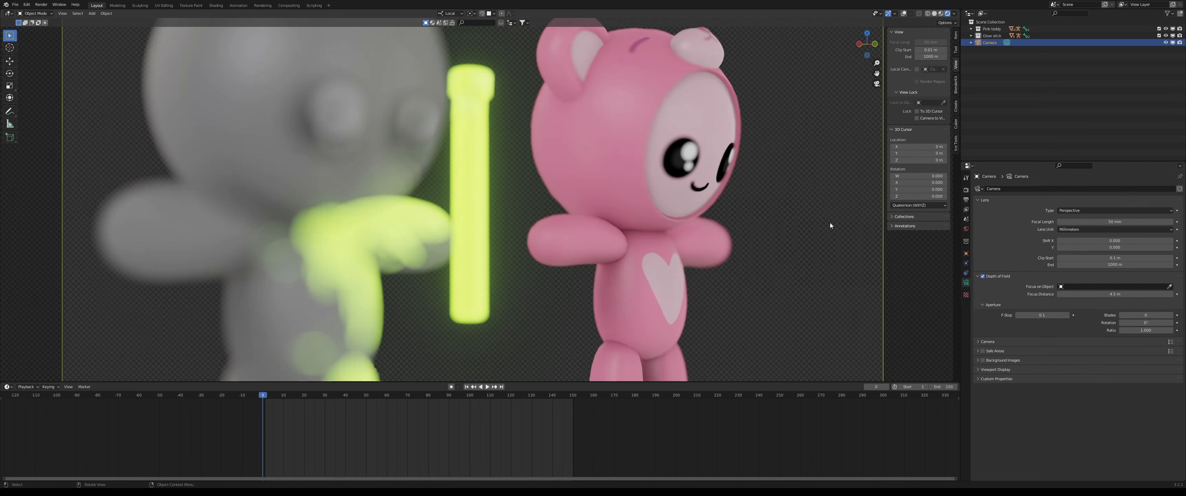
{"action": "scroll", "coordinate": [695, 216], "scroll_direction": "down", "scroll_amount": 5}
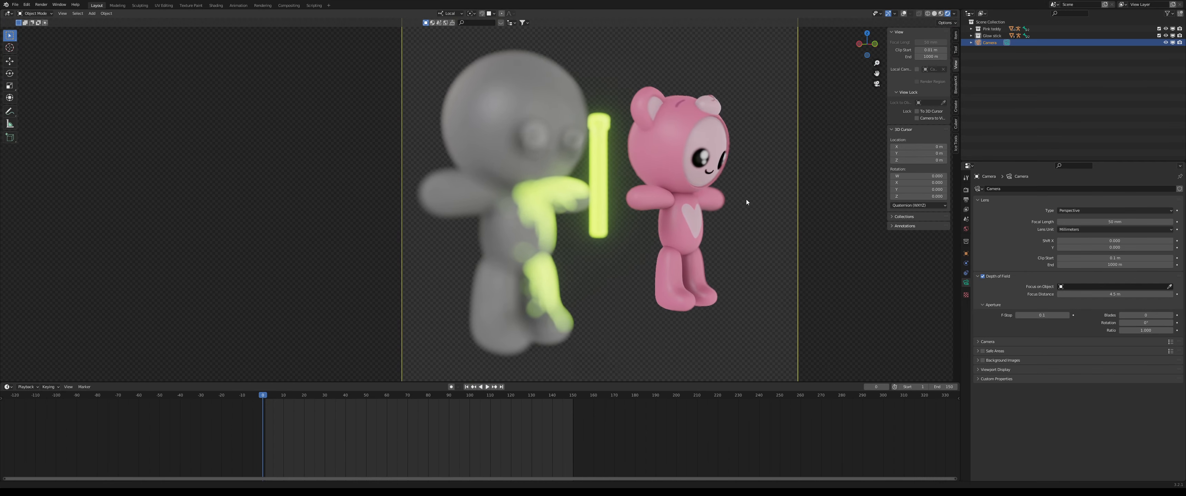
- Sample the focus distance from the gray character's face again and set the camera's F-Stop to 0.5
{"action": "key", "text": "e"}
{"action": "left_click", "coordinate": [528, 127]}
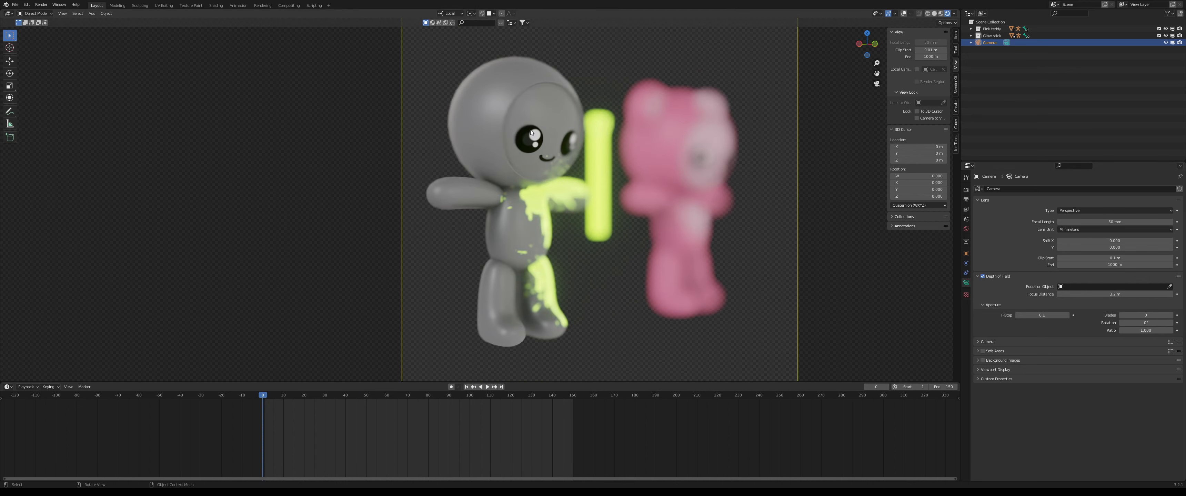
{"action": "key", "text": "Home"}
{"action": "left_click_drag", "start_coordinate": [1041, 315], "coordinate": [1064, 315]}
{"action": "scroll", "coordinate": [640, 271], "scroll_direction": "up", "scroll_amount": 2}
{"action": "middle_click_drag", "start_coordinate": [634, 267], "coordinate": [619, 260], "text": "shift"}
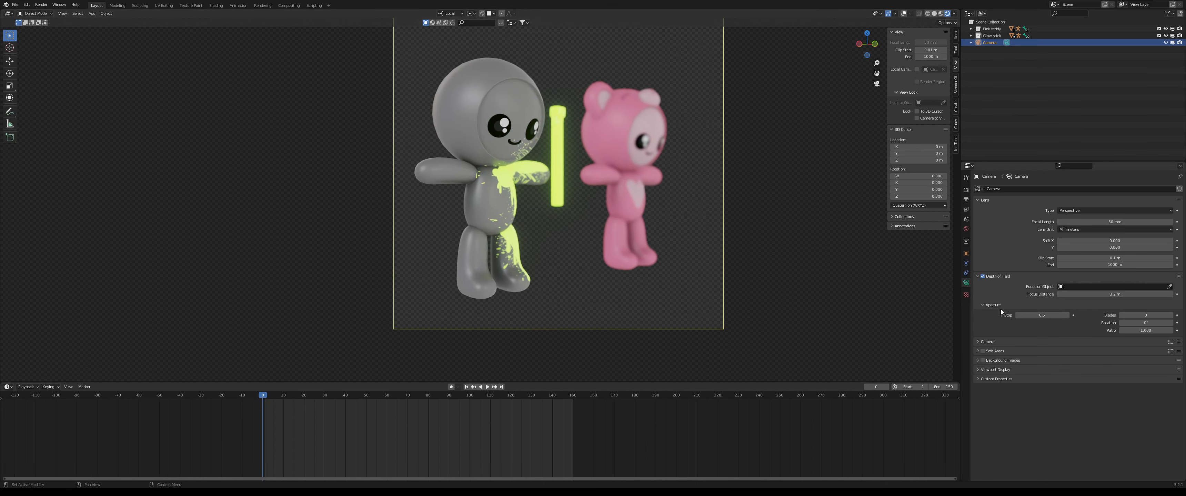
{"action": "middle_click_drag", "start_coordinate": [695, 260], "coordinate": [750, 268], "text": "shift"}
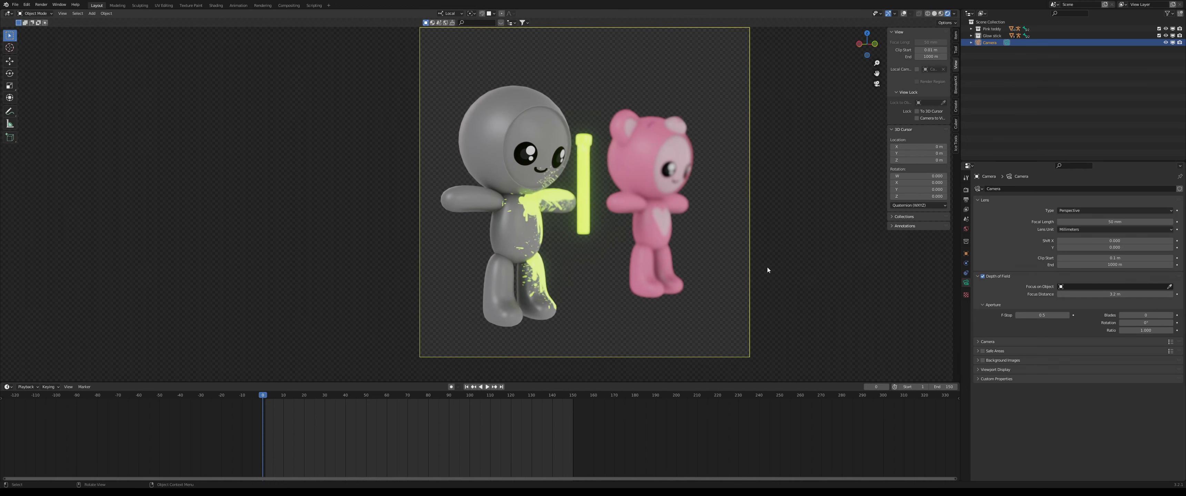
- Add a plane mesh at the characters' feet
{"action": "key", "text": "shift+a"}
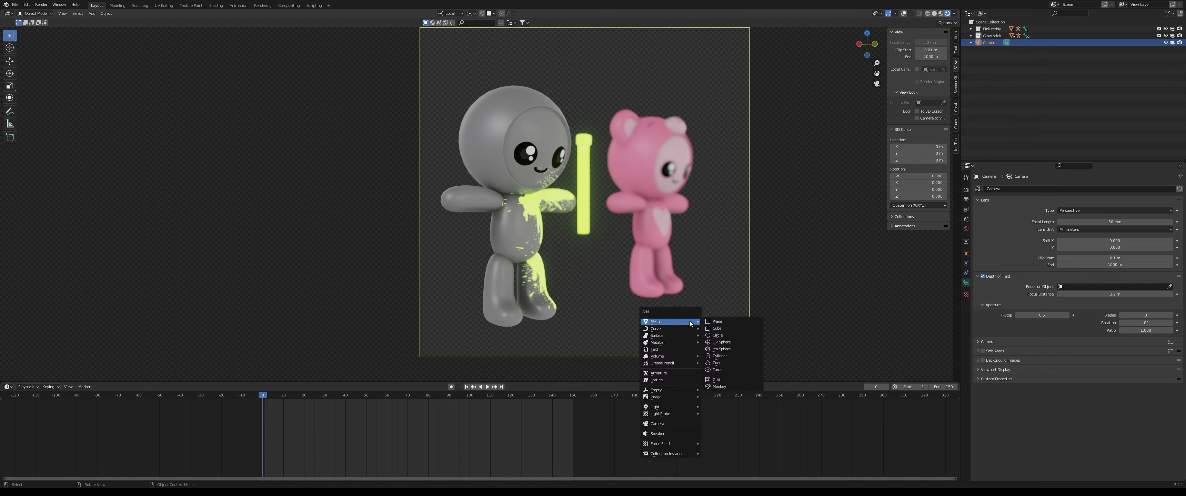
{"action": "mouse_move", "coordinate": [689, 321]}
{"action": "left_click", "coordinate": [726, 321]}
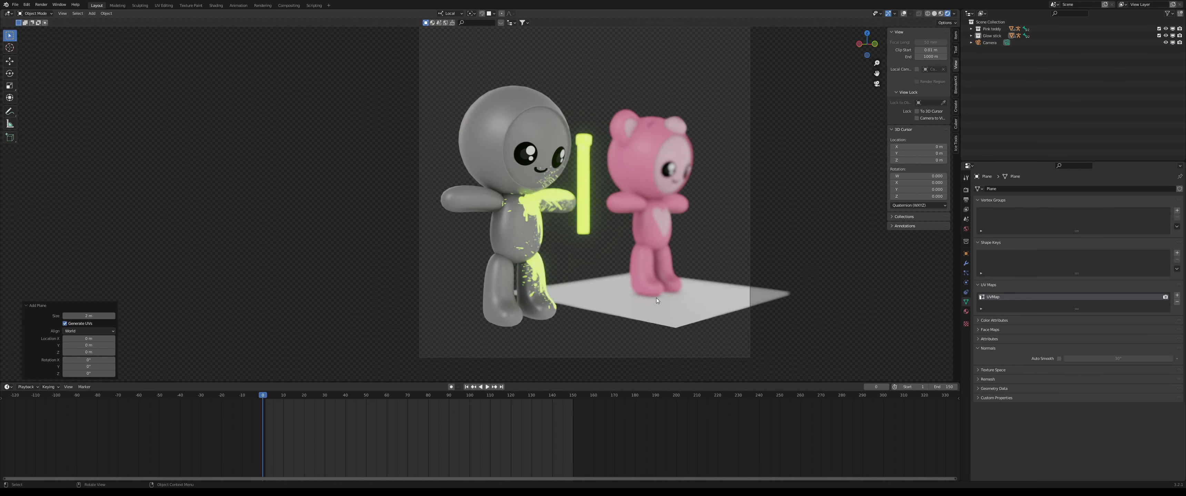
{"action": "key", "text": "shift+a"}
{"action": "mouse_move", "coordinate": [656, 298]}
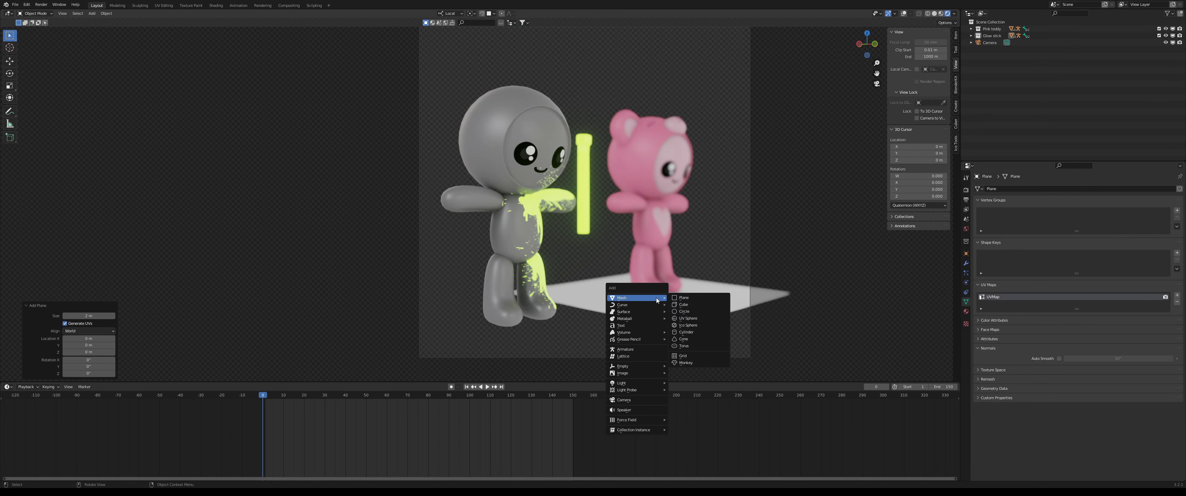
{"action": "left_click", "coordinate": [697, 299]}
{"action": "key", "text": "ctrl+z"}
- Scale the plane up into a wide floor extending well beyond both characters
{"action": "key", "text": "s"}
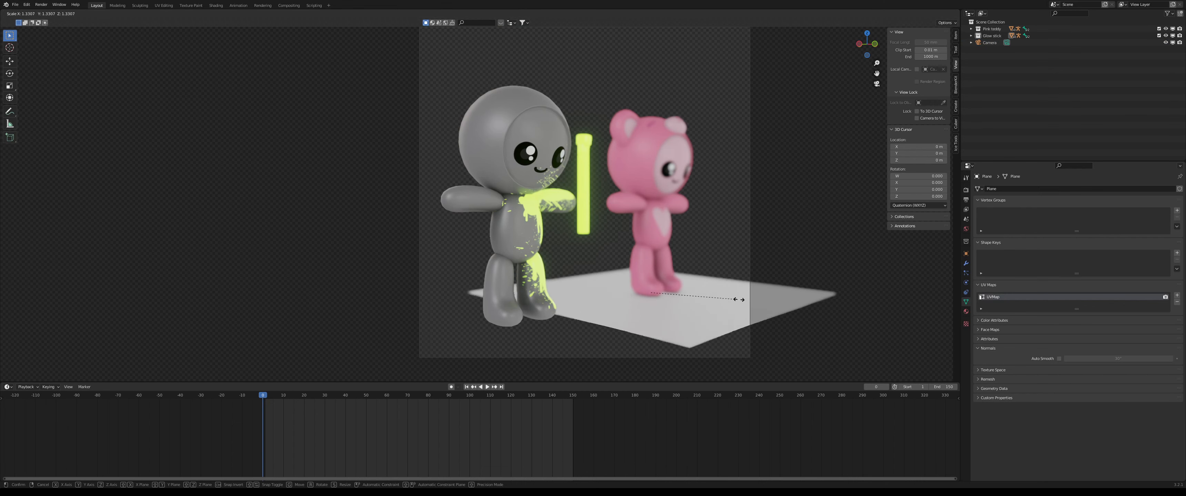
{"action": "left_click", "coordinate": [867, 293]}
{"action": "scroll", "coordinate": [655, 273], "scroll_direction": "down", "scroll_amount": 2}
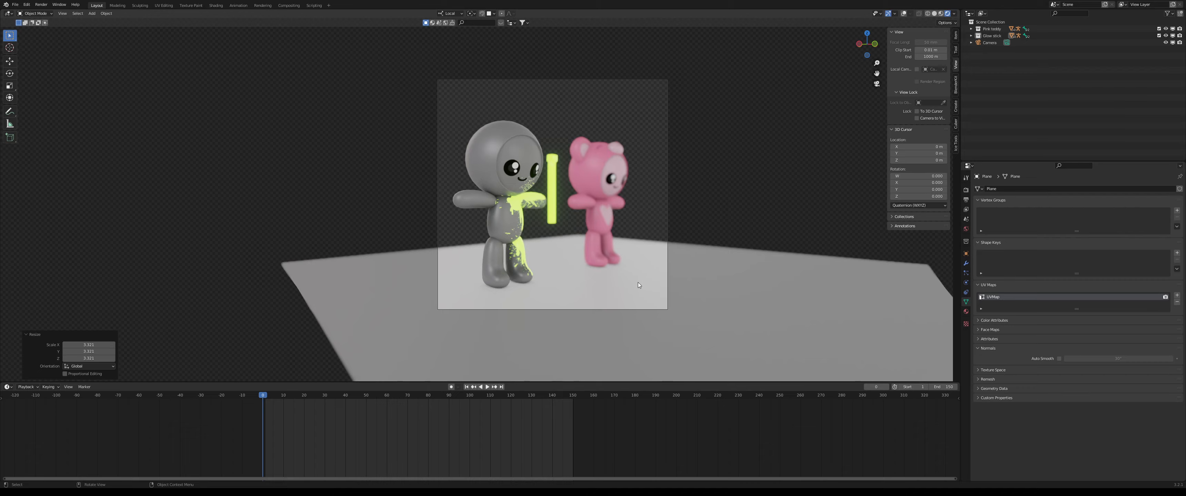
- Show the overlays again, enter Edit Mode on the plane outside the camera view, and select the edge behind the characters
{"action": "key", "text": "Tab"}
{"action": "middle_click_drag", "start_coordinate": [650, 262], "coordinate": [624, 268]}
{"action": "key", "text": "Tab"}
{"action": "key", "text": "shift+alt+z"}
{"action": "key", "text": "Tab"}
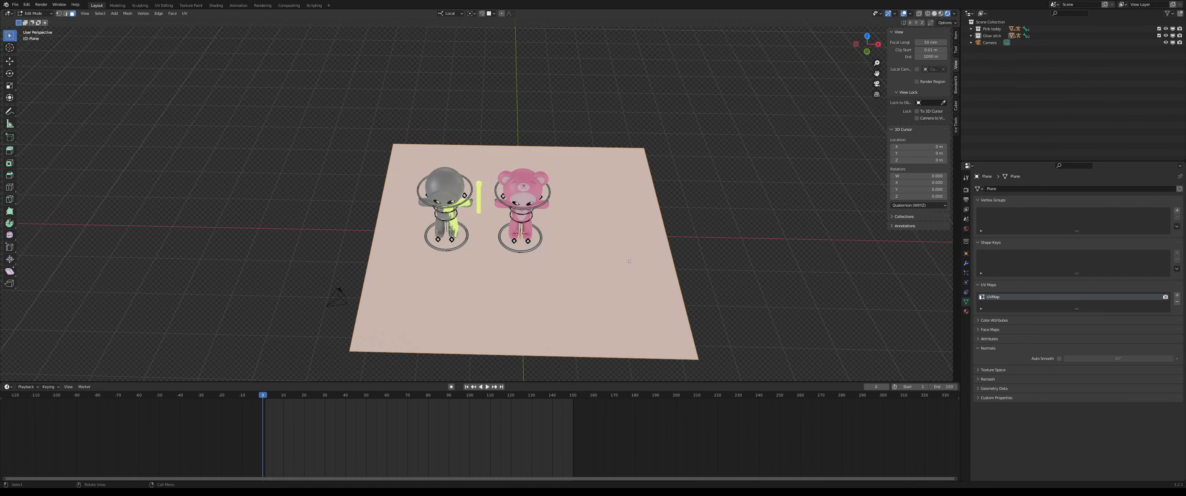
{"action": "key", "text": "2"}
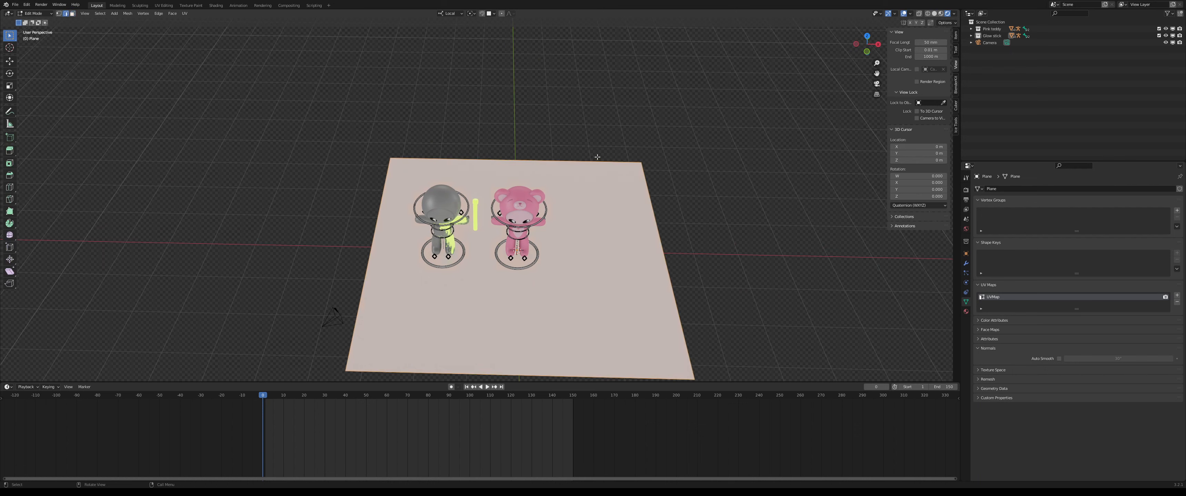
{"action": "left_click", "coordinate": [599, 159]}
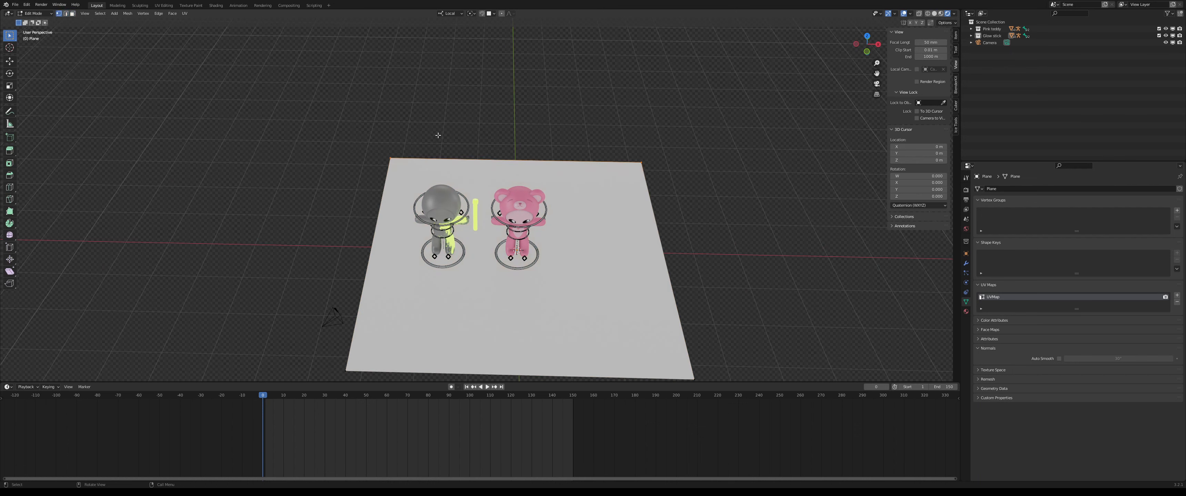
- Select a corner vertex, the plane's back edge and the adjoining edge beside the bear, and show the viewport in wireframe
{"action": "left_click", "coordinate": [58, 14]}
{"action": "key", "text": "1"}
{"action": "left_click", "coordinate": [352, 372]}
{"action": "key", "text": "2"}
{"action": "left_click", "coordinate": [469, 160]}
{"action": "left_click", "coordinate": [660, 225], "text": "shift"}
{"action": "left_click", "coordinate": [927, 14]}
{"action": "left_click", "coordinate": [919, 14]}
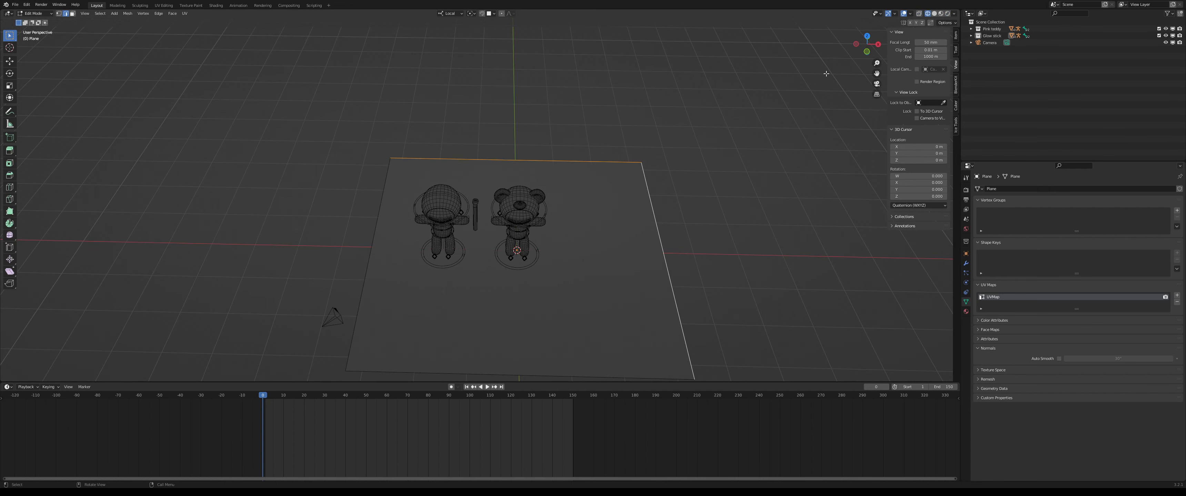
- Demonstrate edge, vertex and face selection by picking individual edges and corners of the plane, ending with everything selected
{"action": "left_click", "coordinate": [715, 130]}
{"action": "left_click", "coordinate": [580, 165]}
{"action": "left_click", "coordinate": [641, 191]}
{"action": "left_click", "coordinate": [622, 164]}
{"action": "left_click", "coordinate": [642, 173]}
{"action": "key", "text": "1"}
{"action": "left_click", "coordinate": [642, 164]}
{"action": "left_click", "coordinate": [405, 165]}
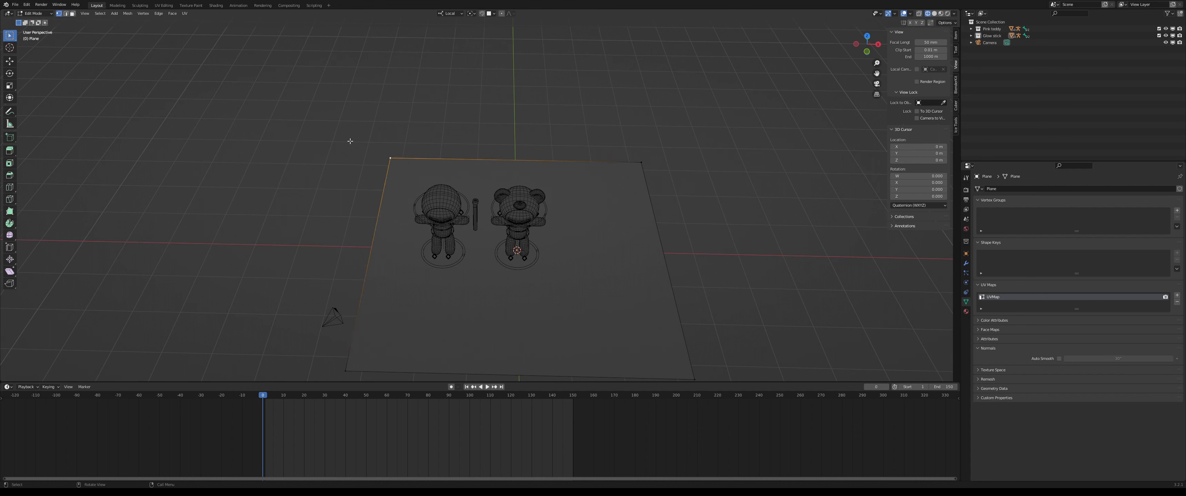
{"action": "key", "text": "3"}
{"action": "key", "text": "a"}
- Select the plane's two adjoining edges behind and beside the bear and extrude them up along Z into two walls
{"action": "scroll", "coordinate": [520, 230], "scroll_direction": "down", "scroll_amount": 3}
{"action": "middle_click_drag", "start_coordinate": [575, 230], "coordinate": [534, 197]}
{"action": "scroll", "coordinate": [564, 200], "scroll_direction": "up", "scroll_amount": 2}
{"action": "key", "text": "2"}
{"action": "left_click", "coordinate": [627, 164]}
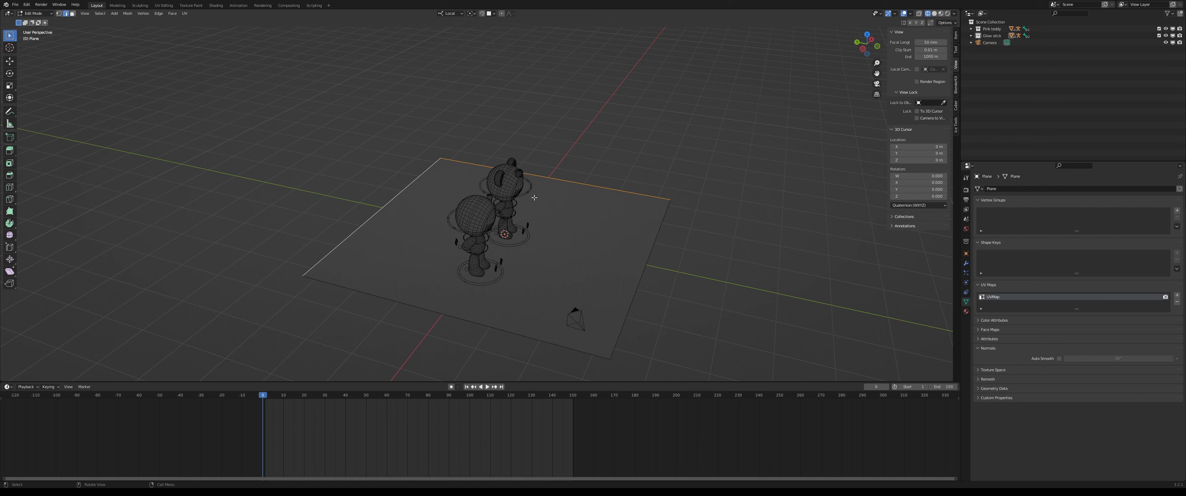
{"action": "key", "text": "g"}
{"action": "key", "text": "z"}
{"action": "key", "text": "z"}
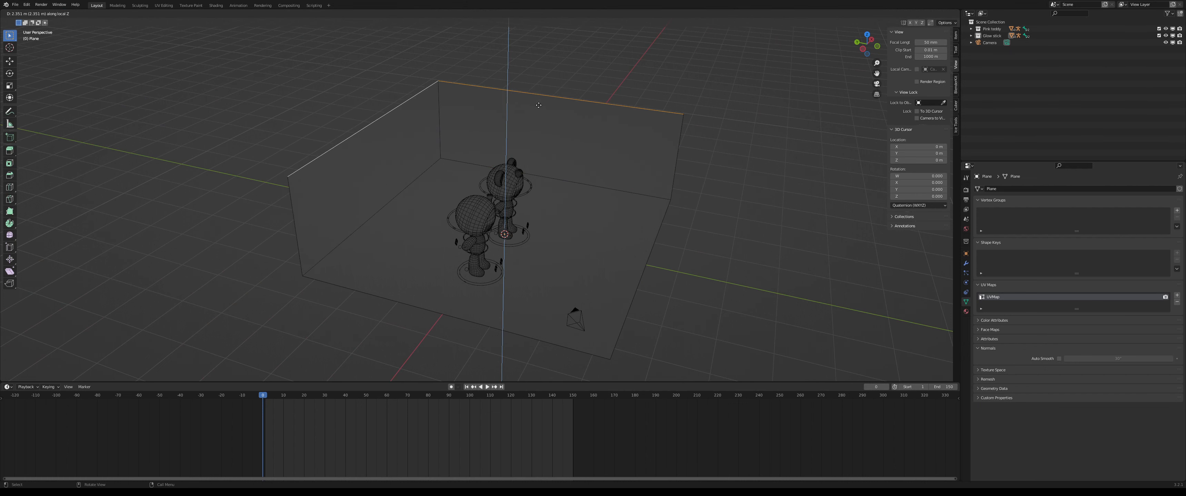
{"action": "left_click", "coordinate": [540, 31]}
- Select the wall face beside the pink bear and try to inset it
{"action": "middle_click_drag", "start_coordinate": [539, 30], "coordinate": [564, 144]}
{"action": "left_click", "coordinate": [564, 144]}
{"action": "left_click", "coordinate": [563, 144]}
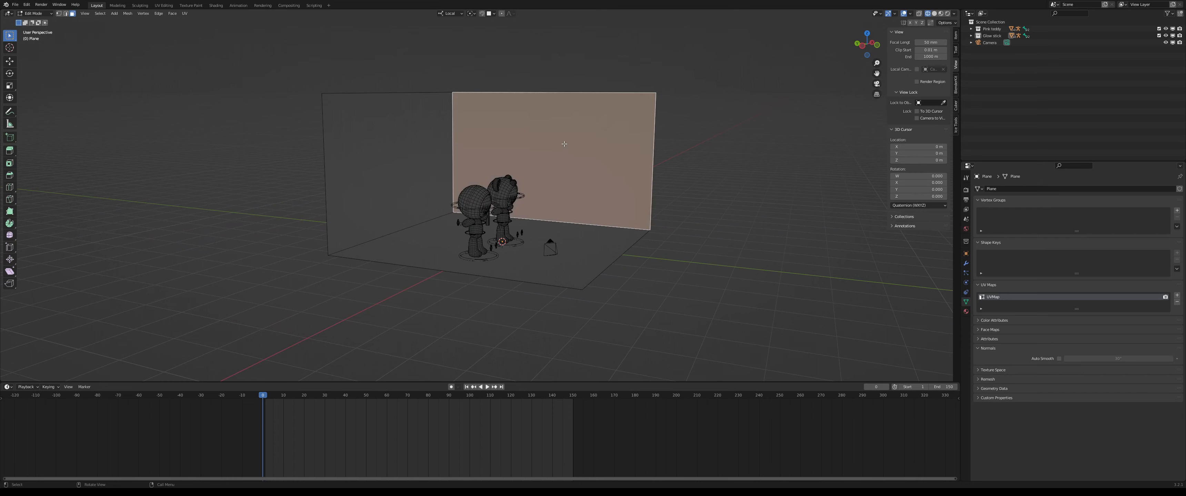
{"action": "middle_click_drag", "start_coordinate": [567, 141], "coordinate": [578, 145]}
{"action": "key", "text": "i"}
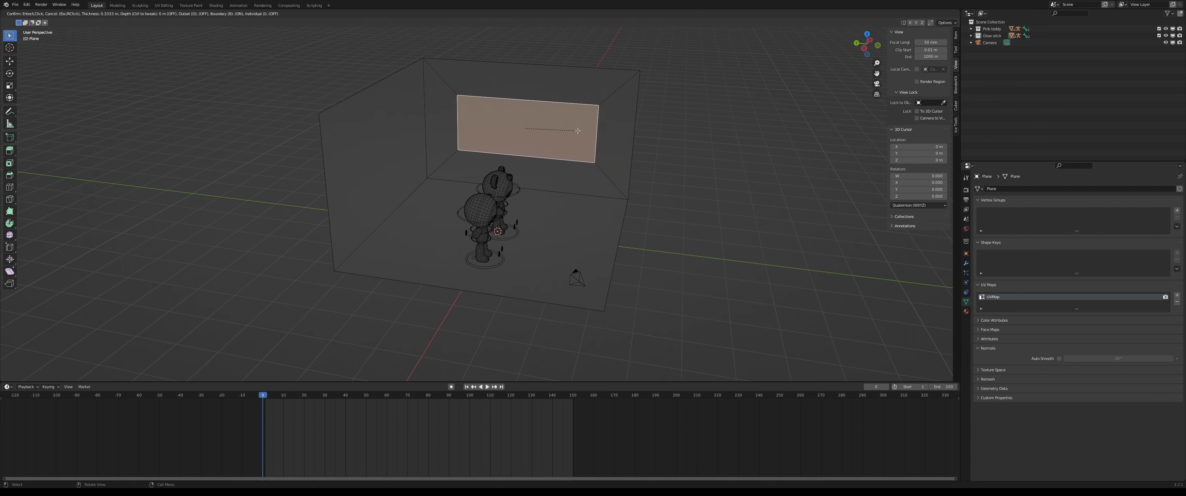
{"action": "key", "text": "Escape"}
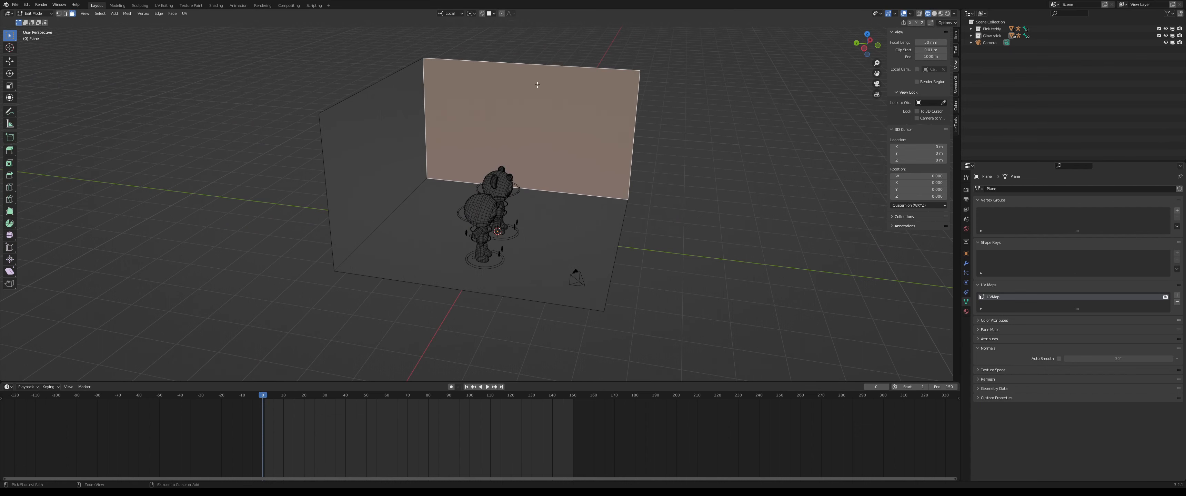
- Try an off-center vertical loop cut through the wall beside the bear, slid toward the room's corner
{"action": "key", "text": "ctrl+r"}
{"action": "left_click", "coordinate": [530, 71]}
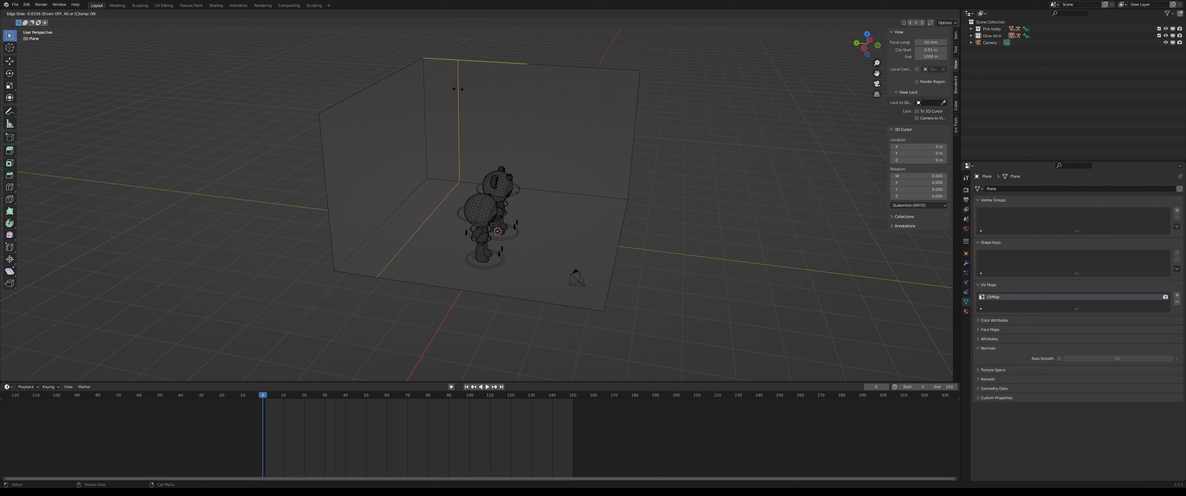
{"action": "left_click", "coordinate": [488, 95]}
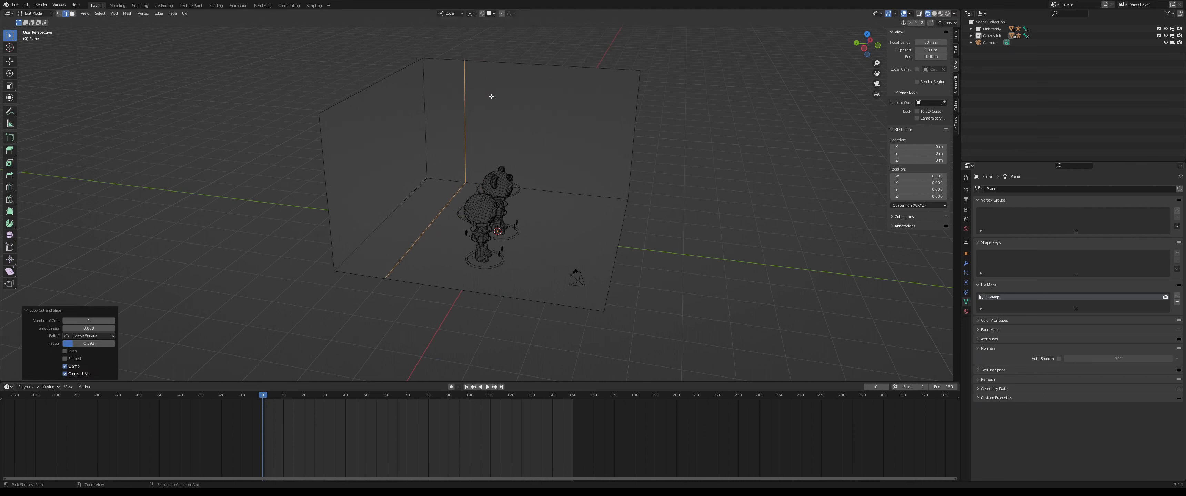
{"action": "left_click", "coordinate": [507, 96]}
- Add a single centered loop cut running down the wall beside the bear and across the floor
{"action": "key", "text": "ctrl+r"}
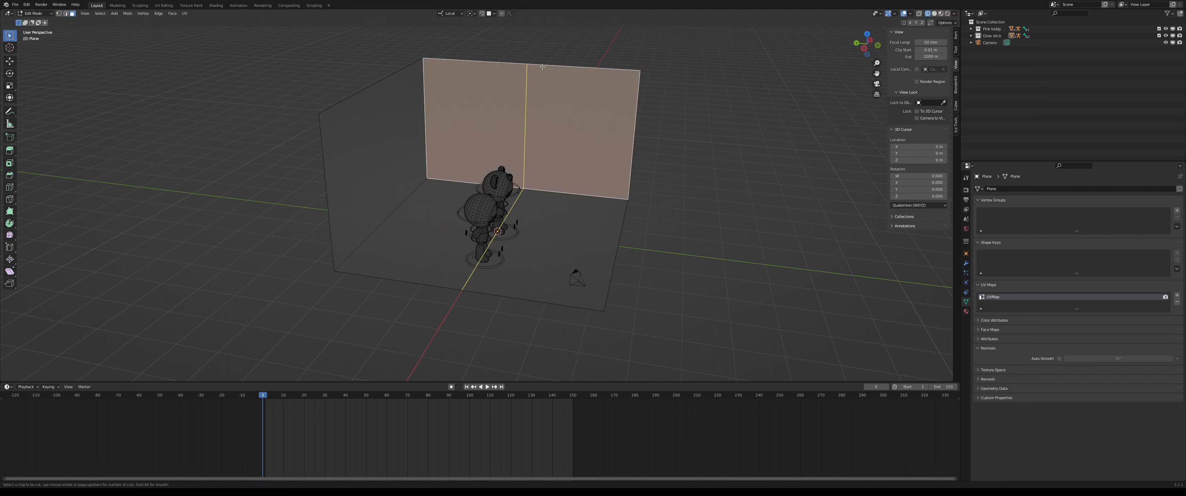
{"action": "left_click", "coordinate": [532, 95]}
{"action": "right_click", "coordinate": [559, 86]}
- Select both halves of the split wall and inset each face individually to outline two windows
{"action": "scroll", "coordinate": [538, 99], "scroll_direction": "up", "scroll_amount": 2}
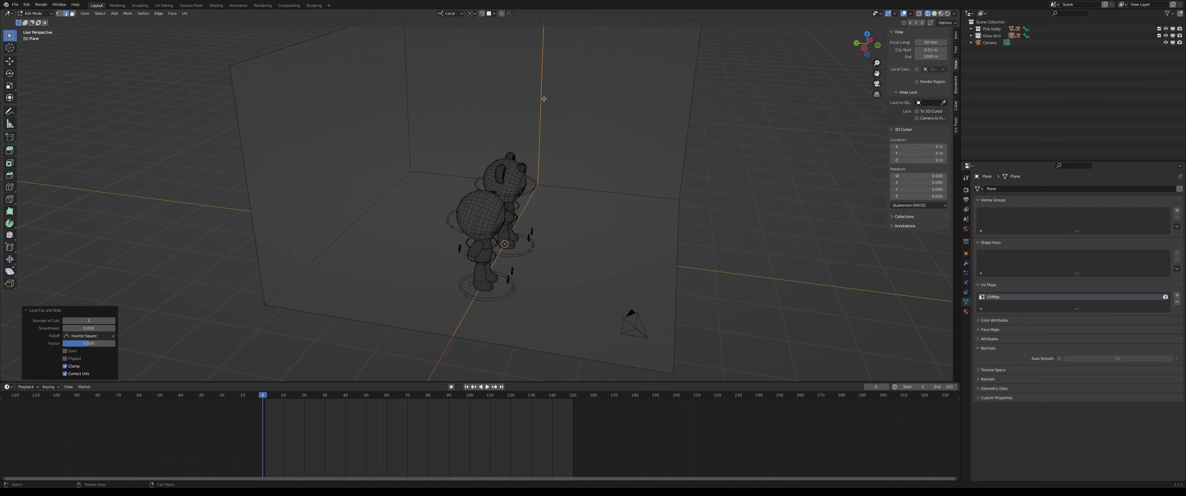
{"action": "middle_click_drag", "start_coordinate": [557, 101], "coordinate": [561, 100]}
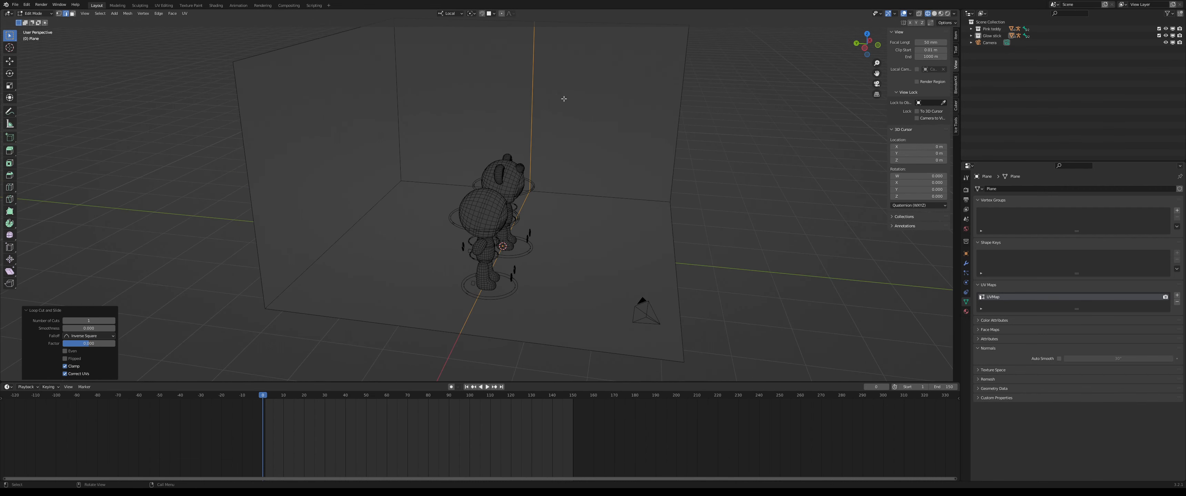
{"action": "left_click", "coordinate": [582, 94]}
{"action": "left_click", "coordinate": [598, 94]}
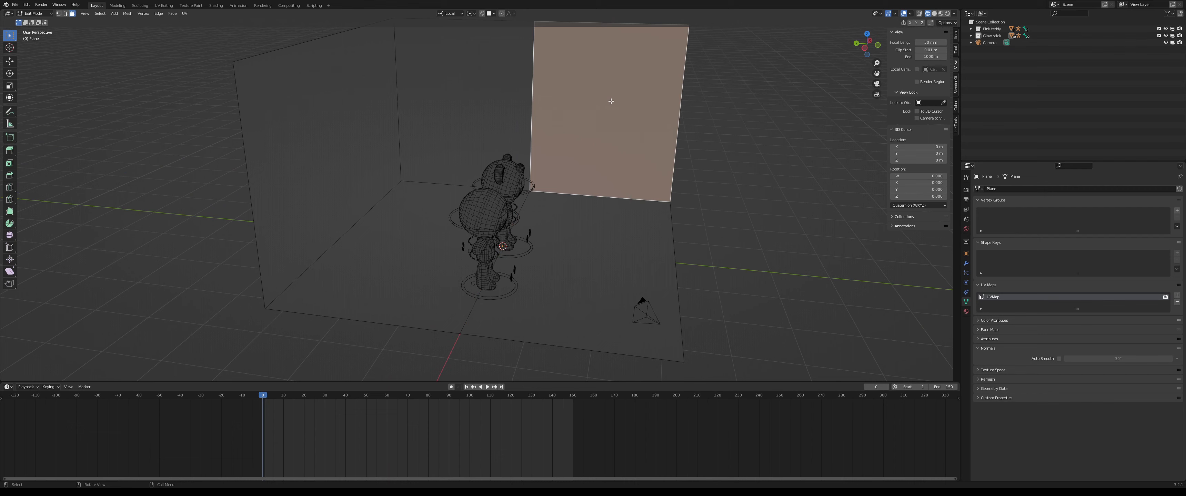
{"action": "middle_click_drag", "start_coordinate": [642, 101], "coordinate": [632, 102]}
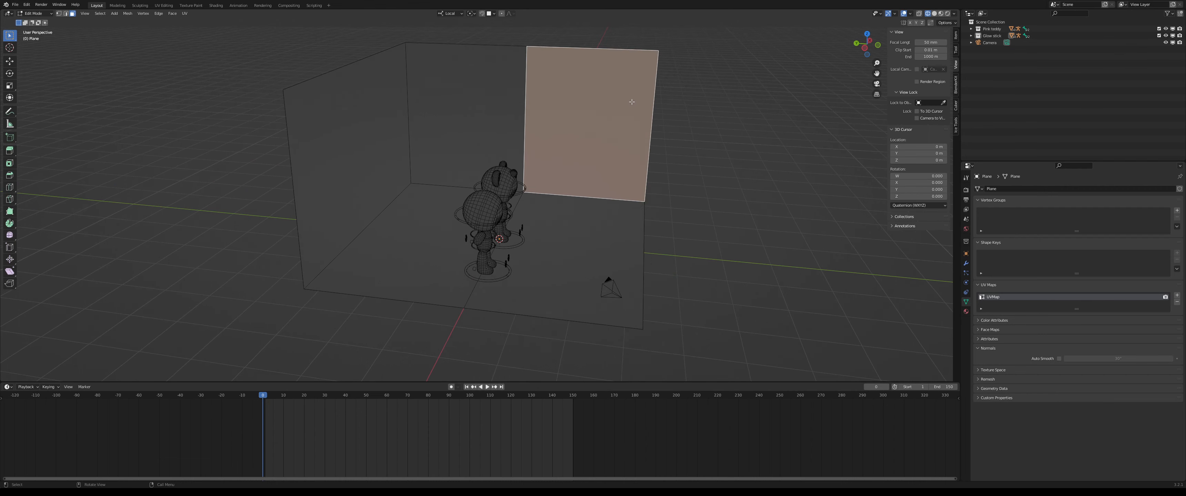
{"action": "left_click", "coordinate": [507, 95], "text": "shift"}
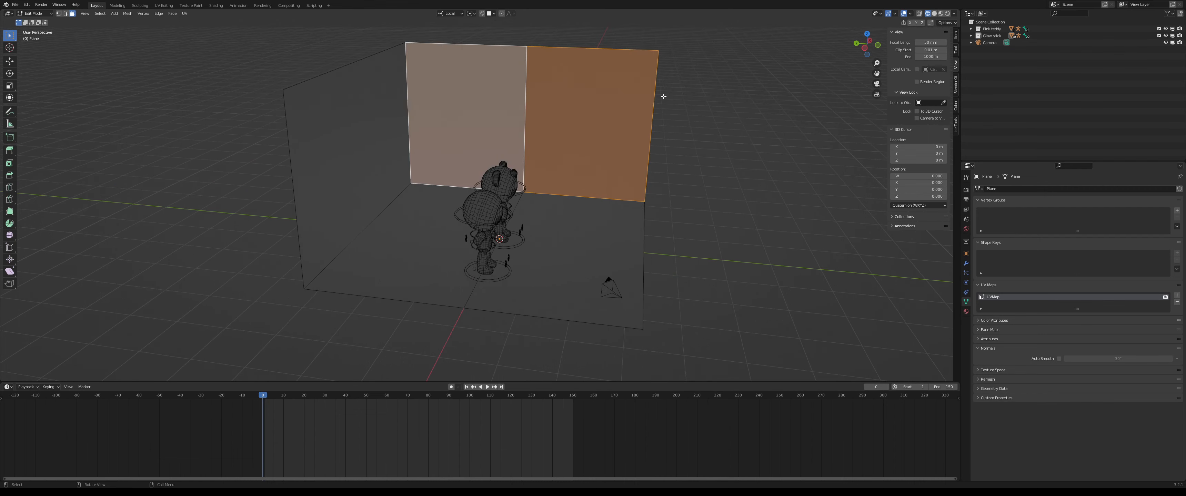
{"action": "key", "text": "i"}
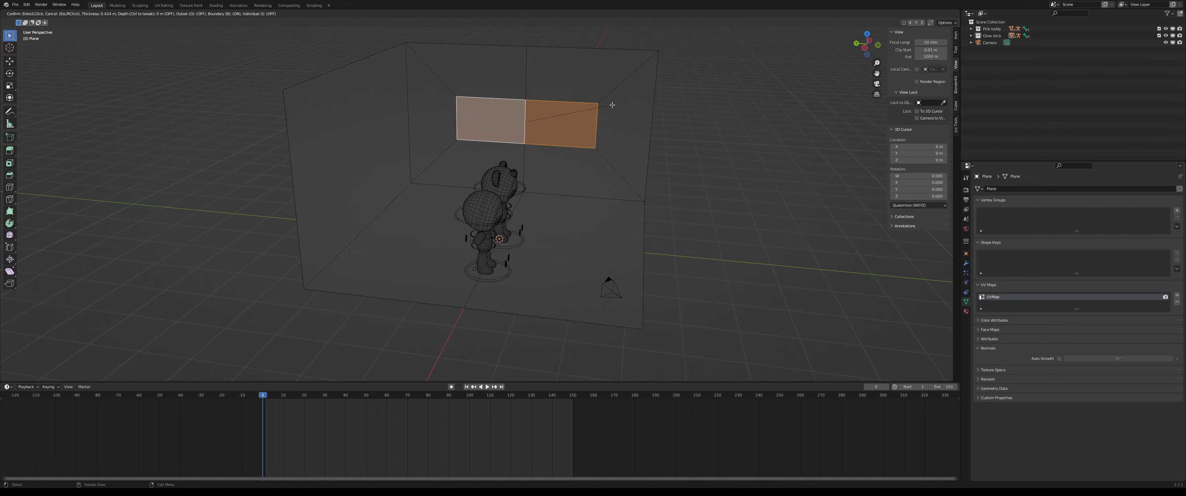
{"action": "key", "text": "i"}
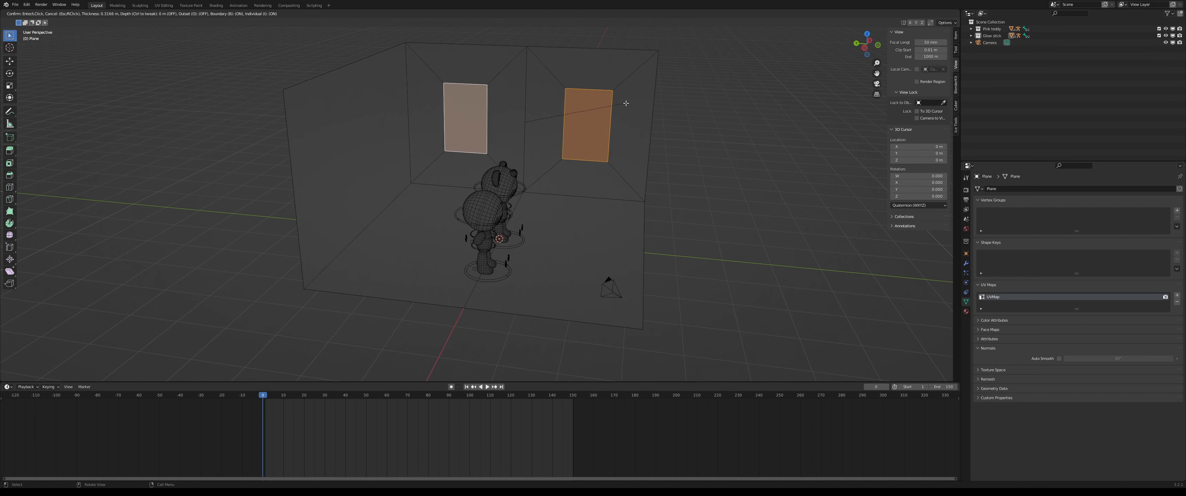
{"action": "left_click", "coordinate": [626, 103]}
- Scale the two inset window faces down along local Z to shorten them
{"action": "key", "text": "s"}
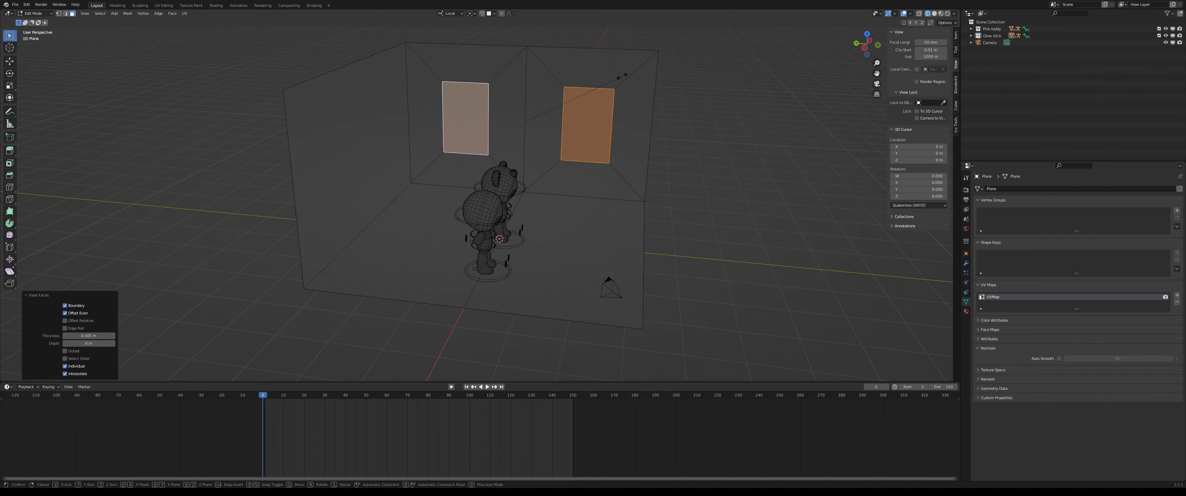
{"action": "key", "text": "z"}
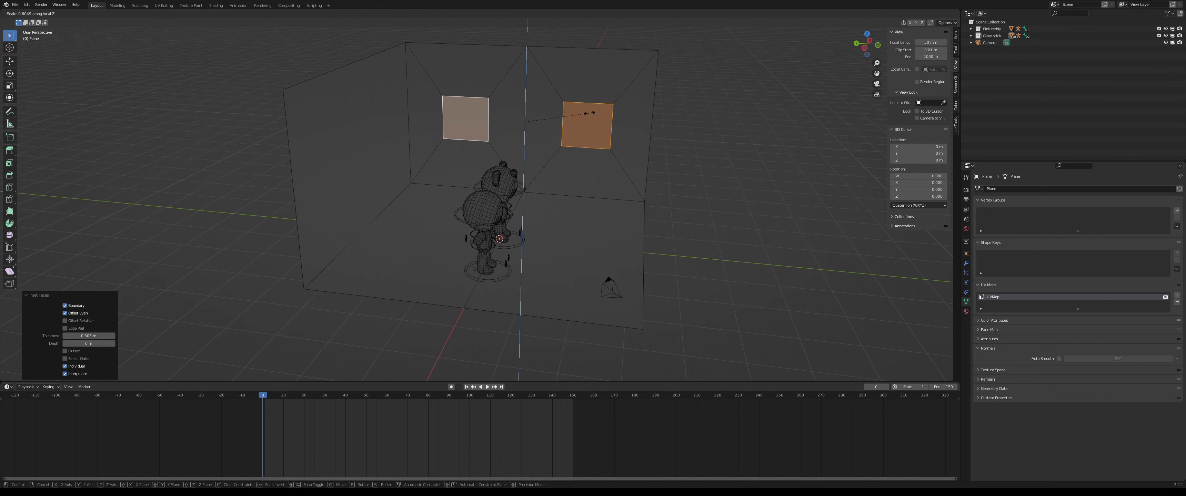
{"action": "left_click", "coordinate": [596, 101]}
- Delete the two inset faces to open window holes in the wall
{"action": "key", "text": "Tab"}
{"action": "mouse_move", "coordinate": [627, 131]}
{"action": "middle_mouse_down"}
{"action": "mouse_move", "coordinate": [575, 127]}
{"action": "mouse_move", "coordinate": [619, 130]}
{"action": "middle_mouse_up"}
{"action": "key", "text": "Tab"}
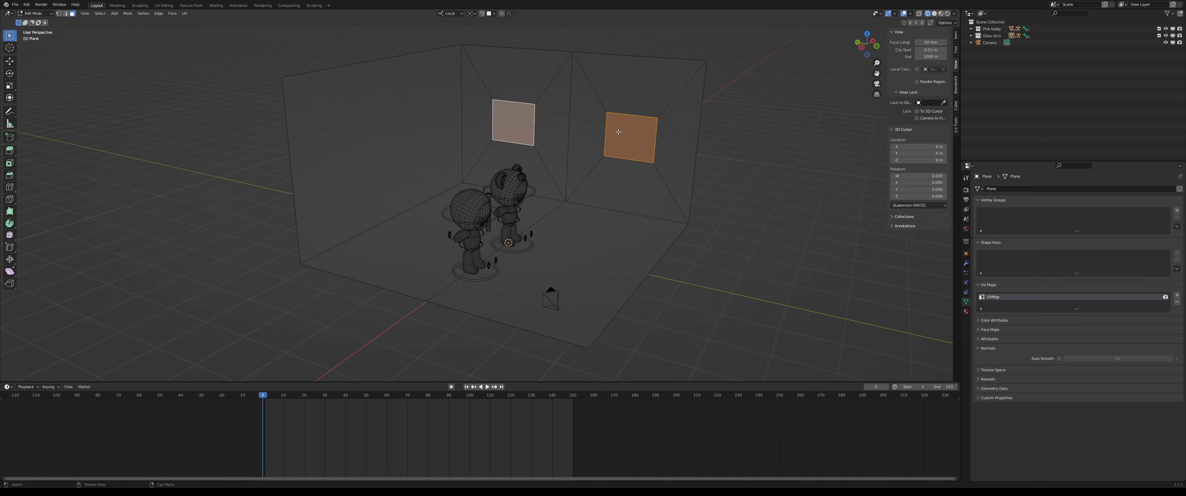
{"action": "key", "text": "x"}
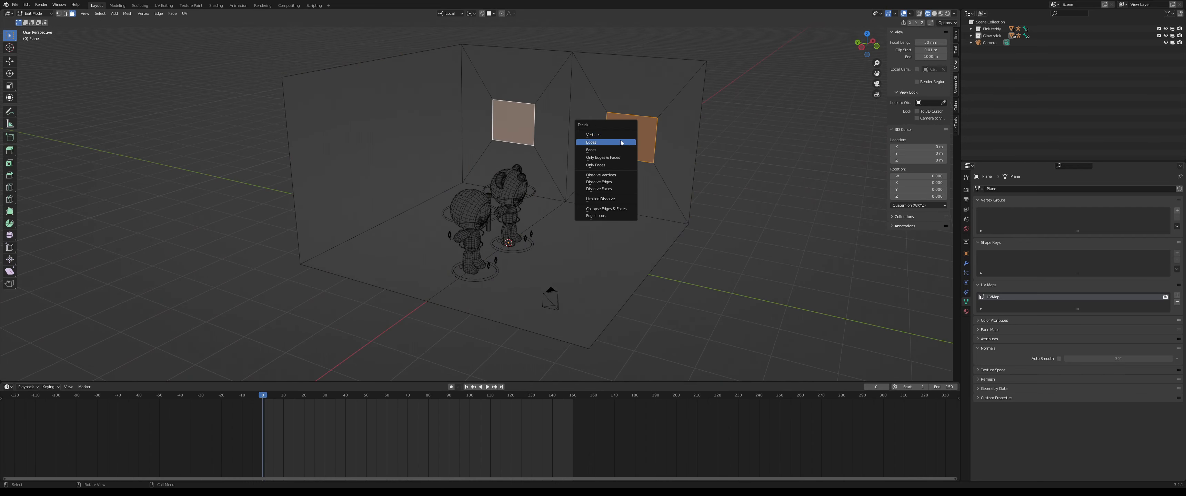
{"action": "left_click", "coordinate": [612, 150]}
- Return to Object Mode and display the room in rendered shading
{"action": "key", "text": "Tab"}
{"action": "mouse_move", "coordinate": [612, 153]}
{"action": "middle_mouse_down"}
{"action": "mouse_move", "coordinate": [676, 152]}
{"action": "mouse_move", "coordinate": [642, 150]}
{"action": "mouse_move", "coordinate": [662, 152]}
{"action": "middle_mouse_up"}
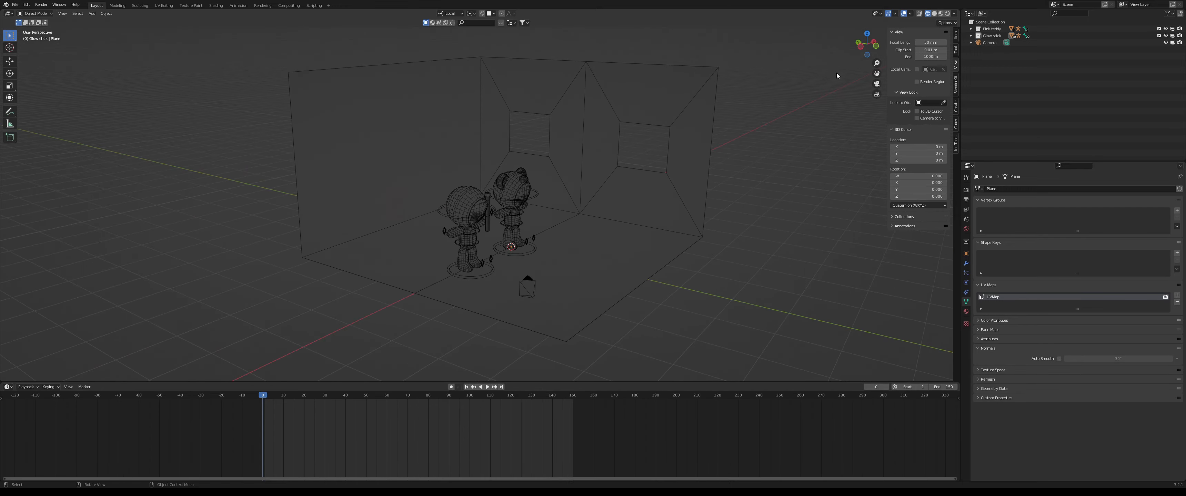
{"action": "left_click", "coordinate": [948, 14]}
{"action": "mouse_move", "coordinate": [590, 149]}
{"action": "middle_mouse_down"}
{"action": "mouse_move", "coordinate": [577, 157]}
{"action": "mouse_move", "coordinate": [587, 155]}
{"action": "middle_mouse_up"}
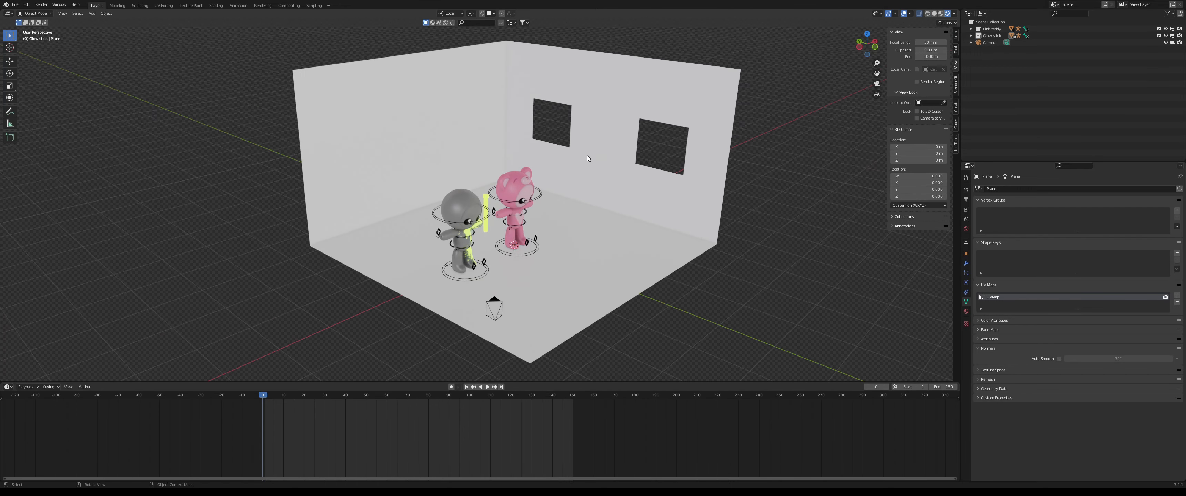
- Look through the camera and walk it sideways to reframe the two characters against the room's corner and windows
{"action": "key", "text": "KP_0"}
{"action": "scroll", "coordinate": [587, 156], "scroll_direction": "down", "scroll_amount": 1}
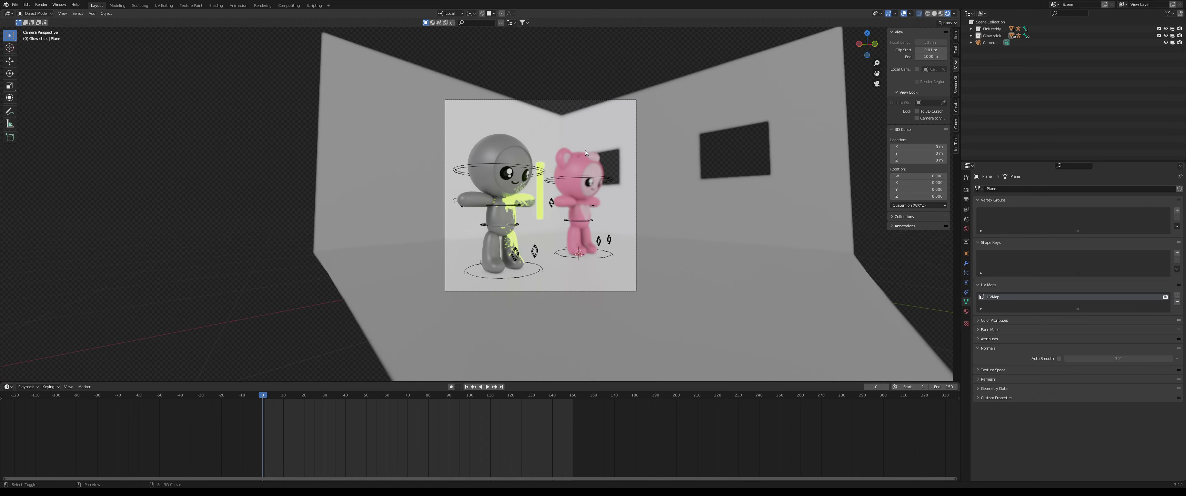
{"action": "key", "text": "shift+grave"}
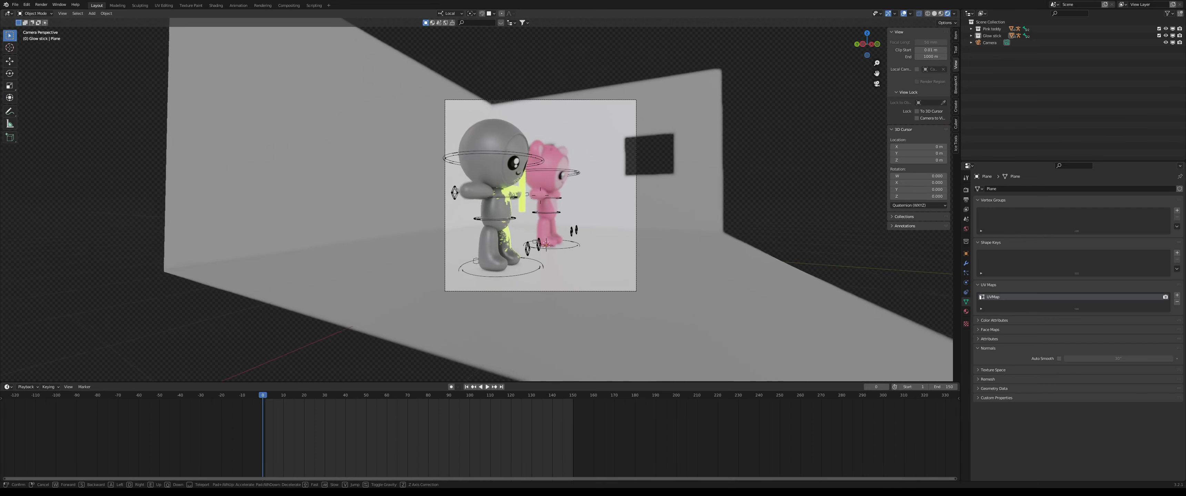
{"action": "key", "text": "a"}
{"action": "key", "text": "d"}
{"action": "key", "text": "a"}
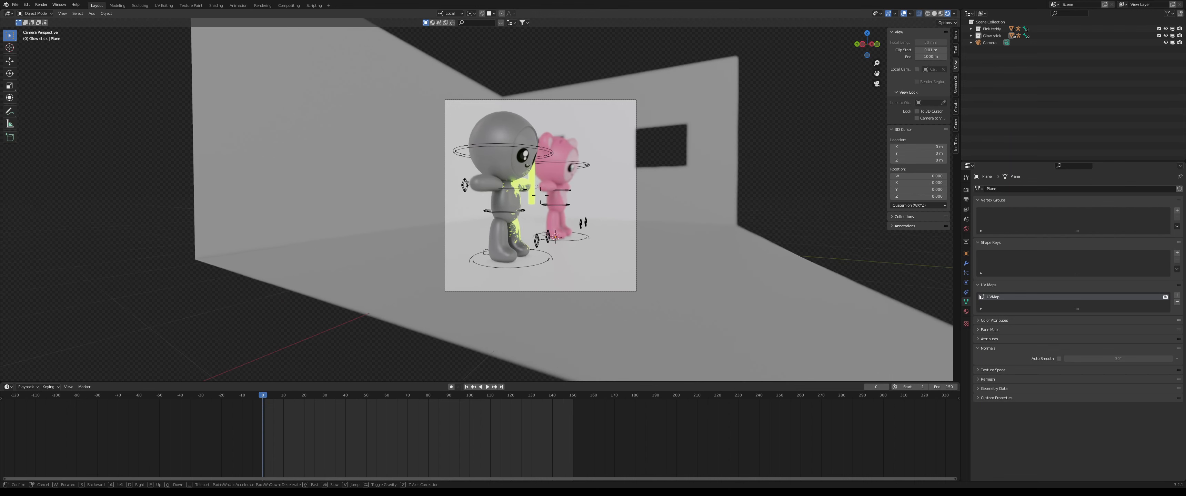
{"action": "key", "text": "a"}
{"action": "key", "text": "a"}
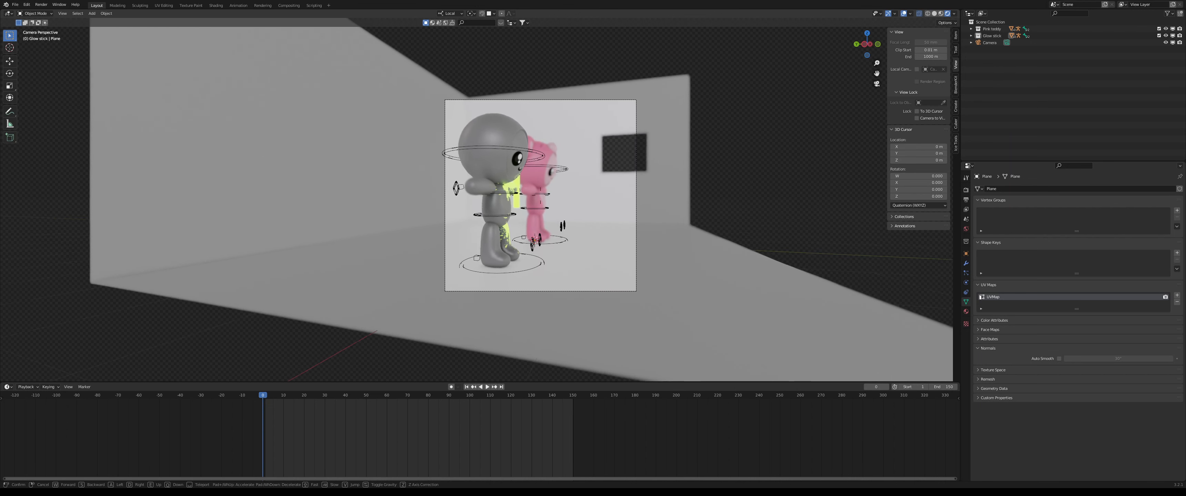
{"action": "left_click", "coordinate": [530, 271]}
- Move the grey character's rig across the floor without changing its height, away from the pink bear, and rotate it to face the camera
{"action": "left_click", "coordinate": [552, 265]}
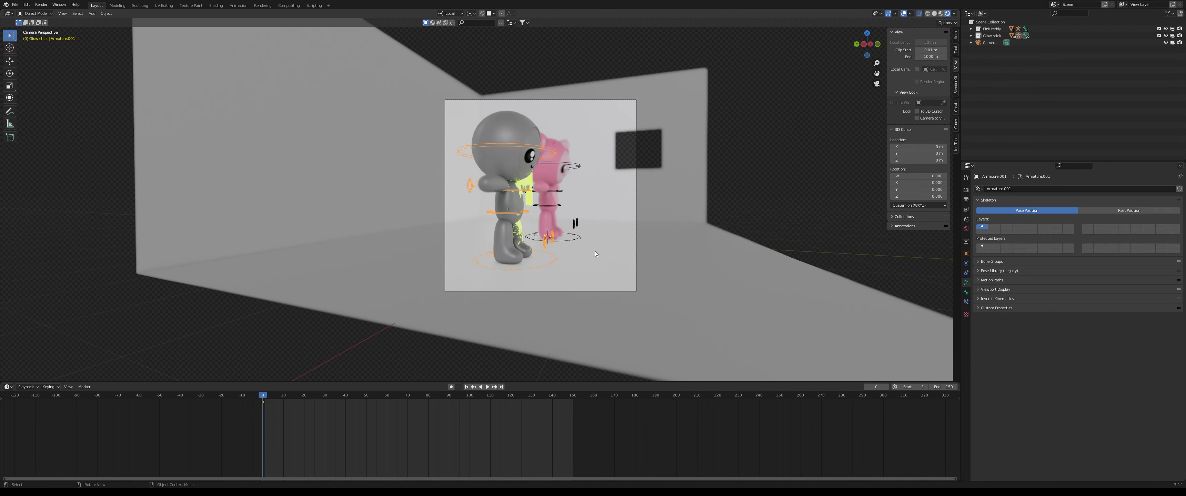
{"action": "key", "text": "g"}
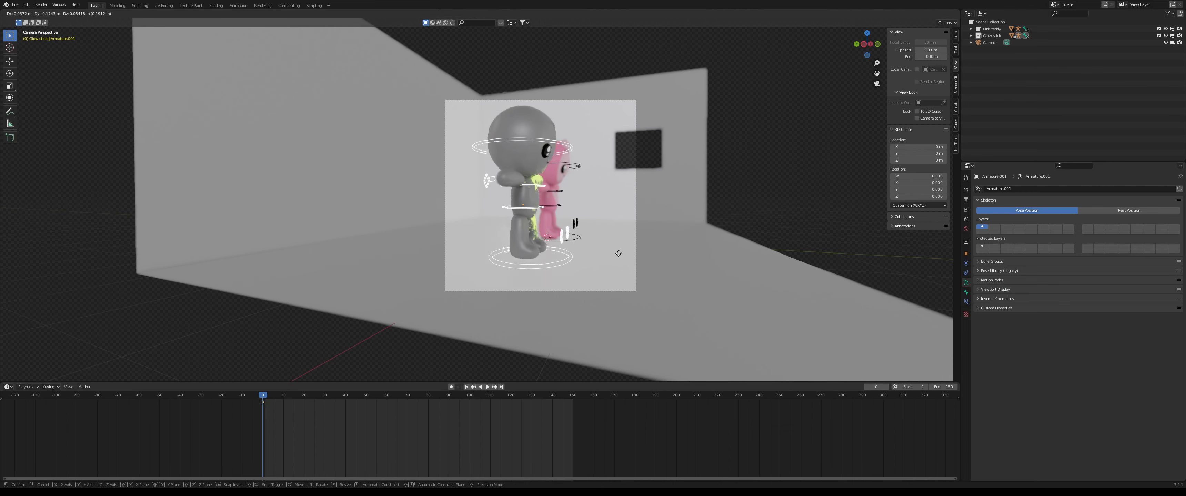
{"action": "key", "text": "Escape"}
{"action": "key", "text": "g"}
{"action": "key", "text": "shift+z"}
{"action": "left_click", "coordinate": [586, 249]}
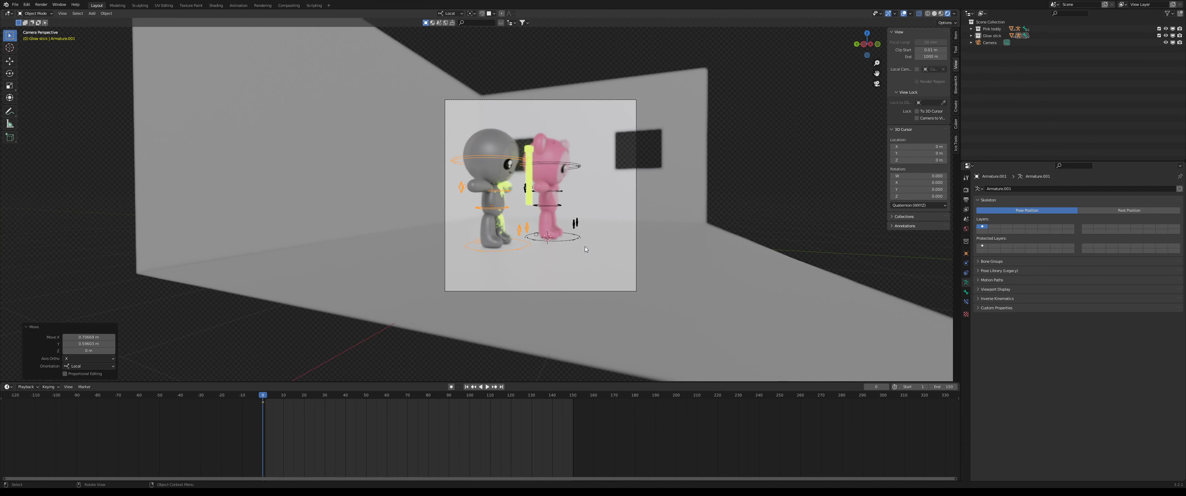
{"action": "key", "text": "r"}
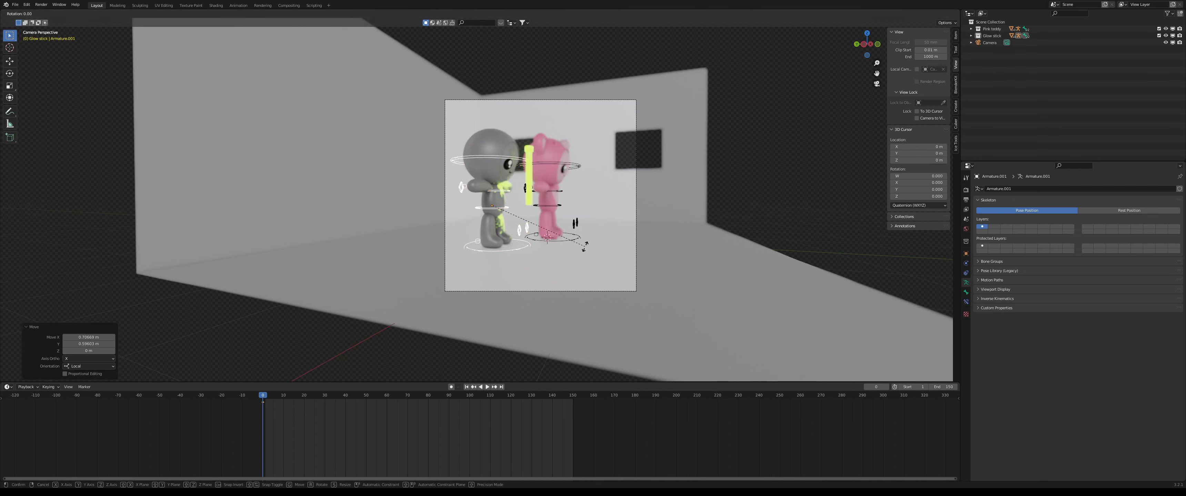
{"action": "left_click", "coordinate": [573, 248]}
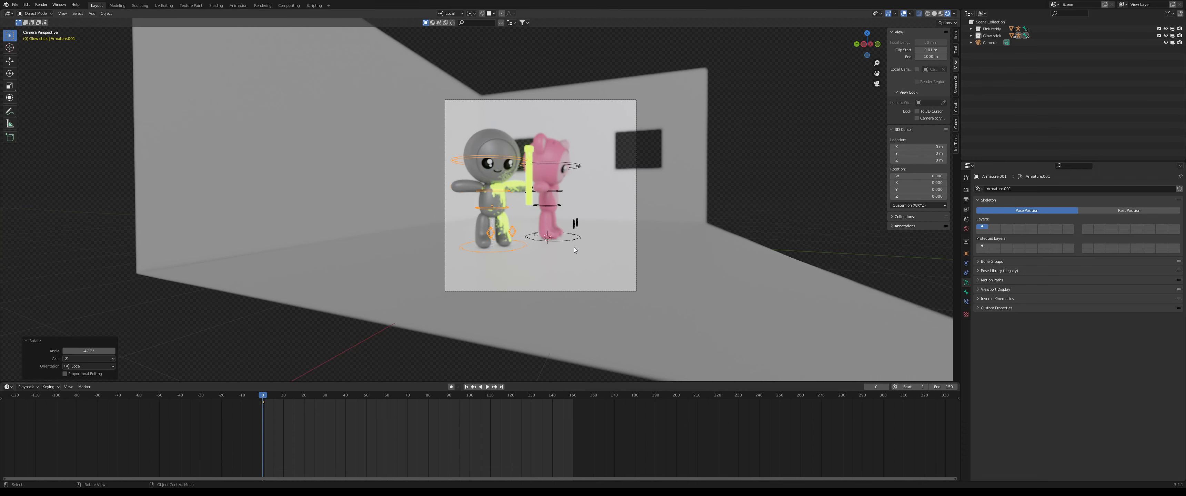
- Move the pink bear's rig across the floor, keeping its height, to stand beside the grey character with a gap between them
{"action": "left_click", "coordinate": [574, 242]}
{"action": "left_click", "coordinate": [573, 239]}
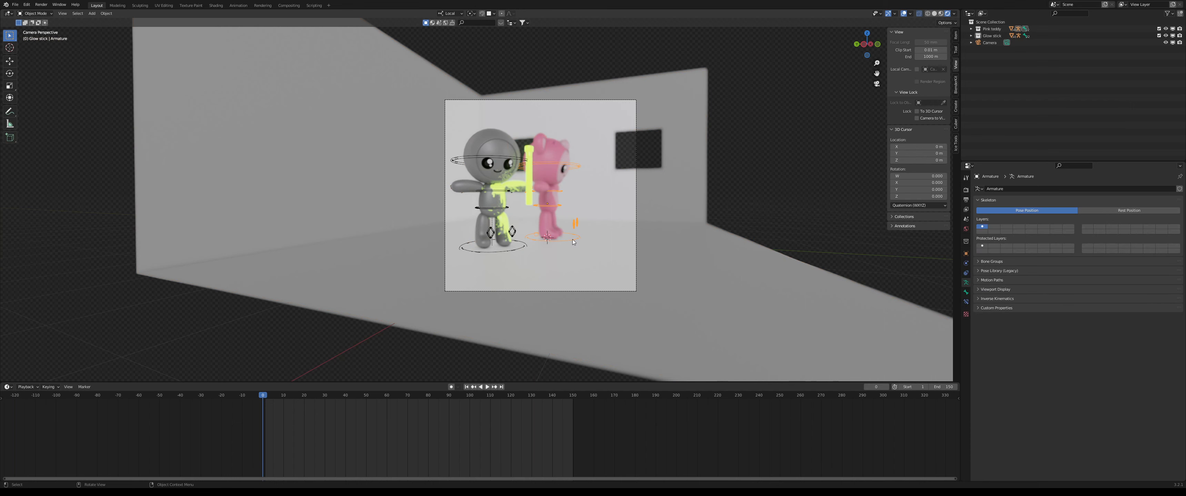
{"action": "key", "text": "g"}
{"action": "key", "text": "shift+z"}
{"action": "key", "text": "shift+z"}
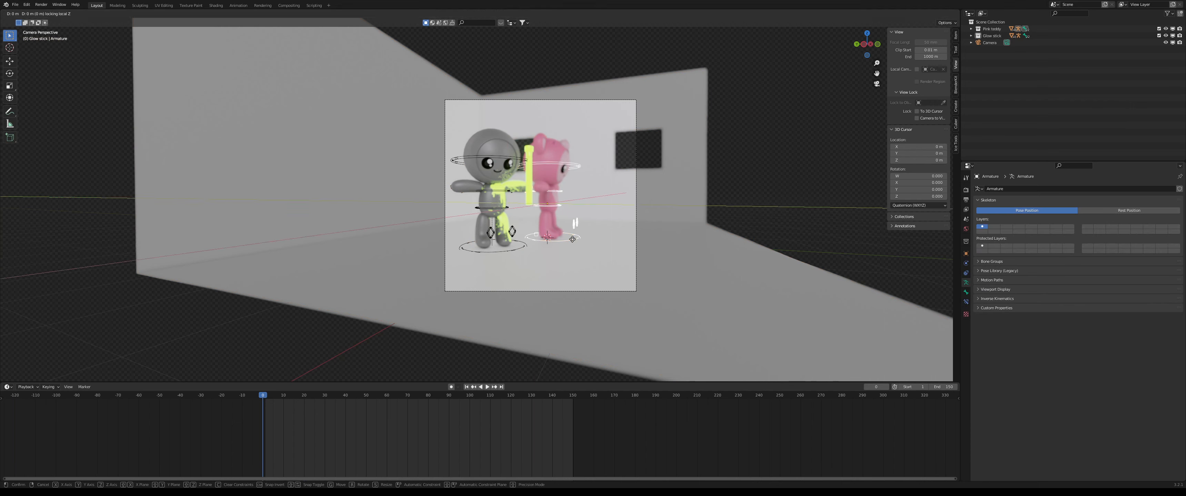
{"action": "left_click", "coordinate": [608, 240]}
- Rotate the pink bear's rig about its local Z axis to face the camera
{"action": "key", "text": "r"}
{"action": "key", "text": "z"}
{"action": "key", "text": "z"}
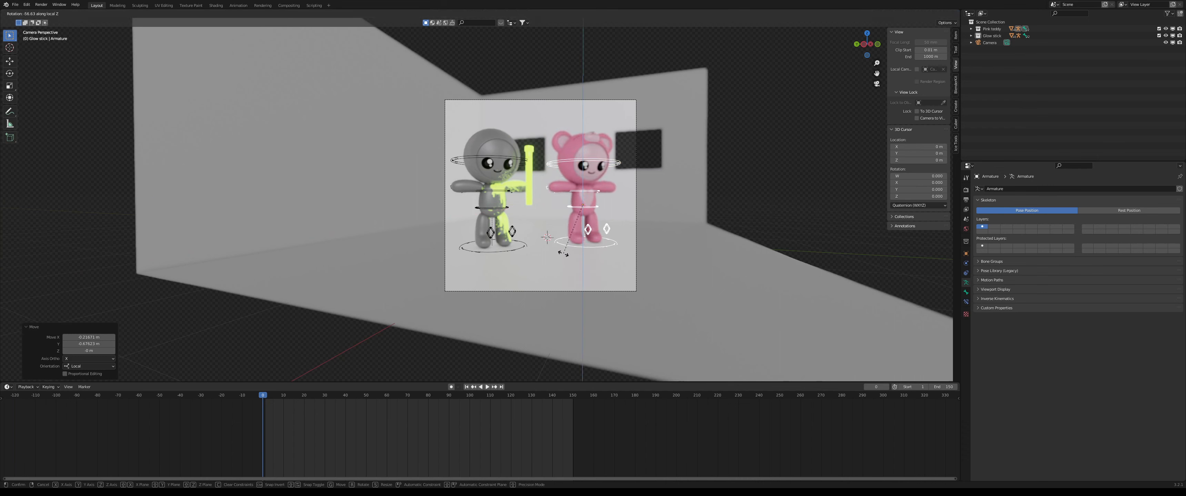
{"action": "left_click", "coordinate": [566, 252]}
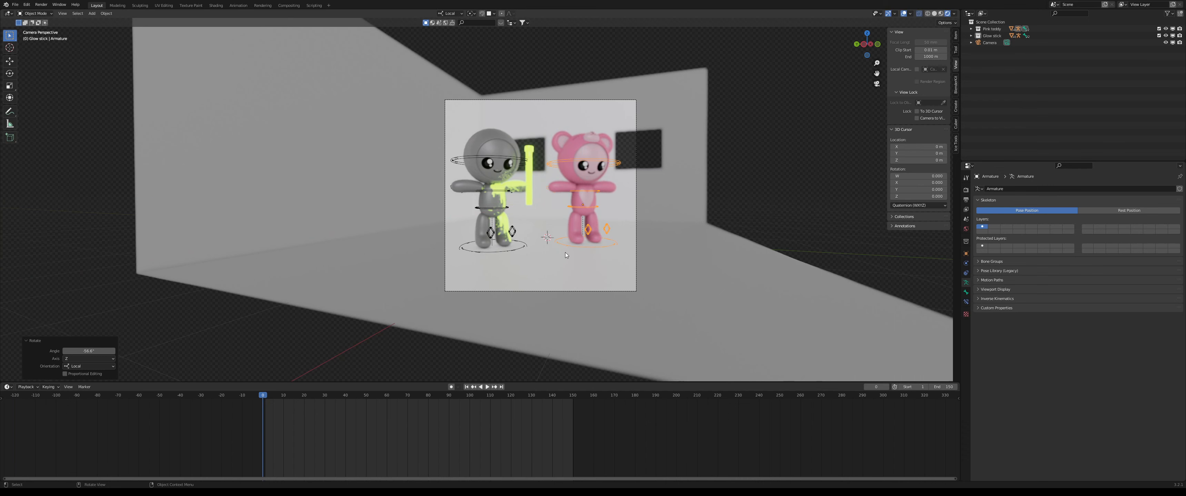
- Save the file and set the camera's depth-of-field focus distance by sampling the grey character's face
{"action": "left_click", "coordinate": [685, 221]}
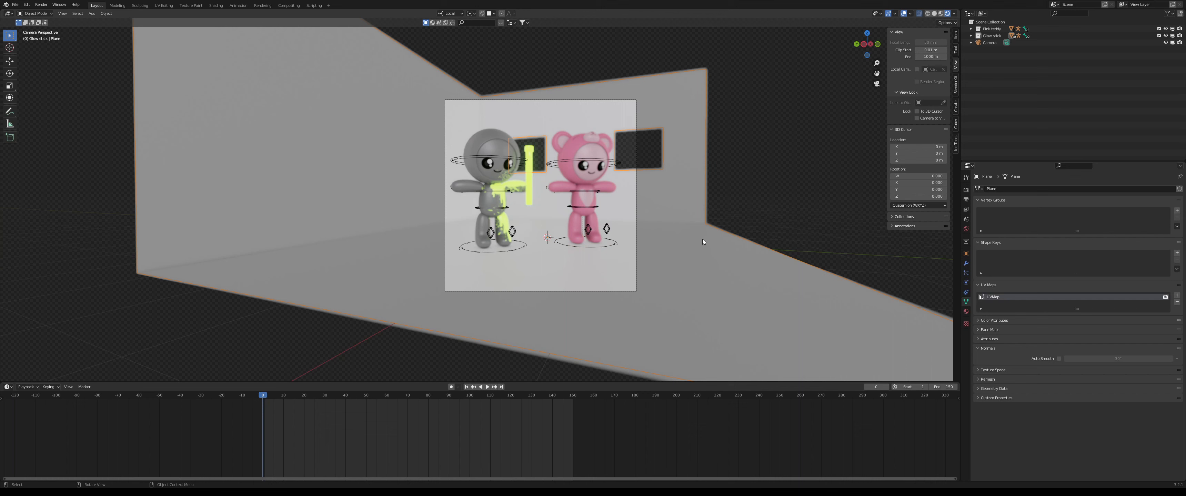
{"action": "key", "text": "ctrl+s"}
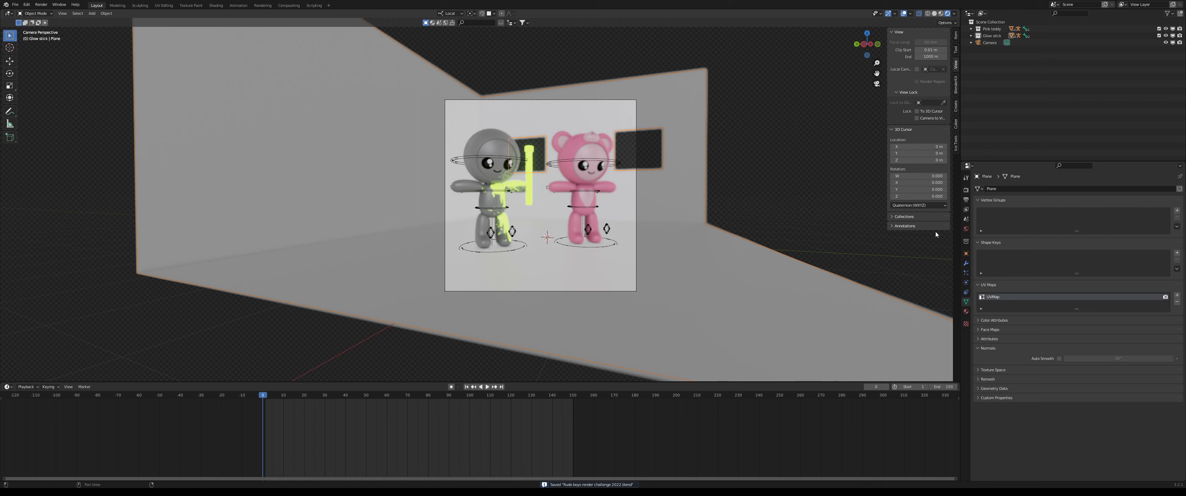
{"action": "left_click", "coordinate": [990, 42]}
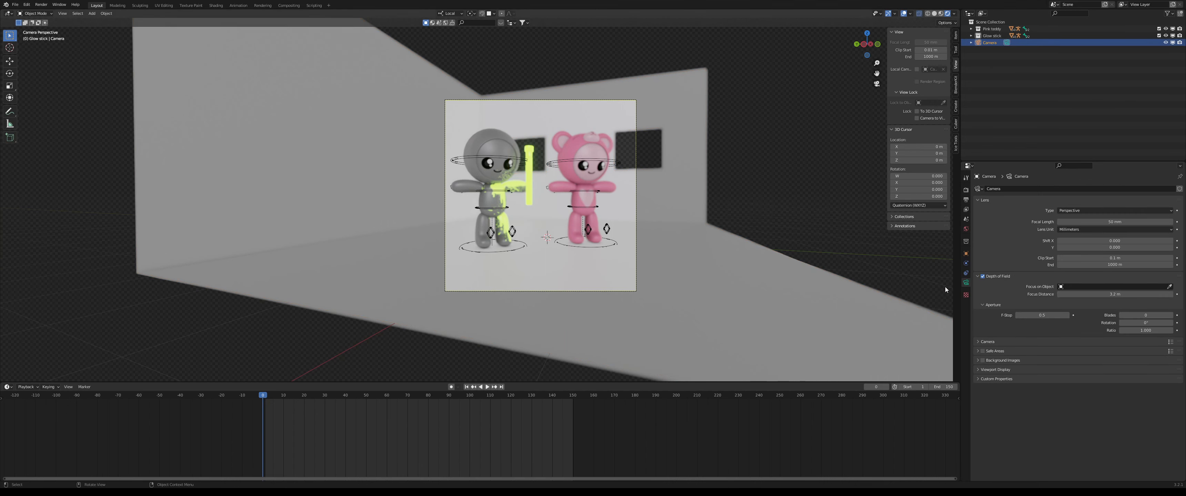
{"action": "key", "text": "e"}
{"action": "left_click", "coordinate": [508, 165]}
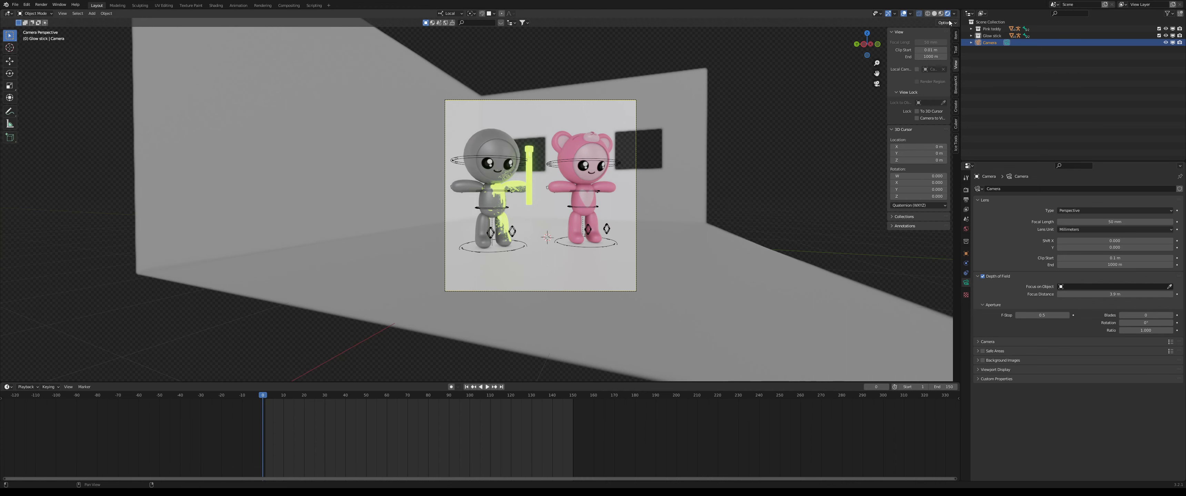
- Replace the world's studio environment image with the kloofendal_48d_partly_cloudy HDR and lower the background strength
{"action": "middle_click_drag", "start_coordinate": [732, 180], "coordinate": [644, 187]}
{"action": "left_click", "coordinate": [966, 229]}
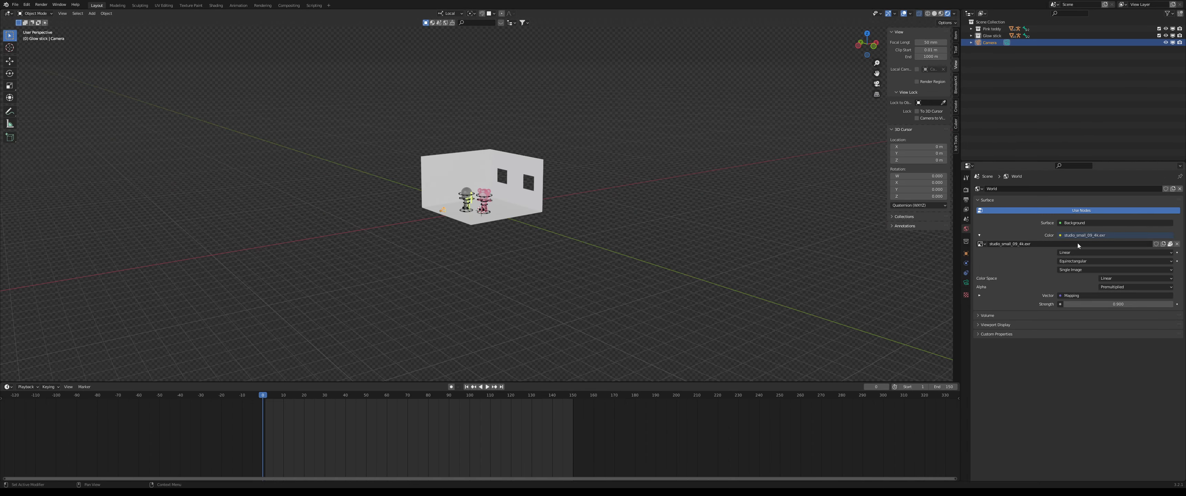
{"action": "left_click", "coordinate": [1178, 244]}
{"action": "scroll", "coordinate": [758, 200], "scroll_direction": "up", "scroll_amount": 7}
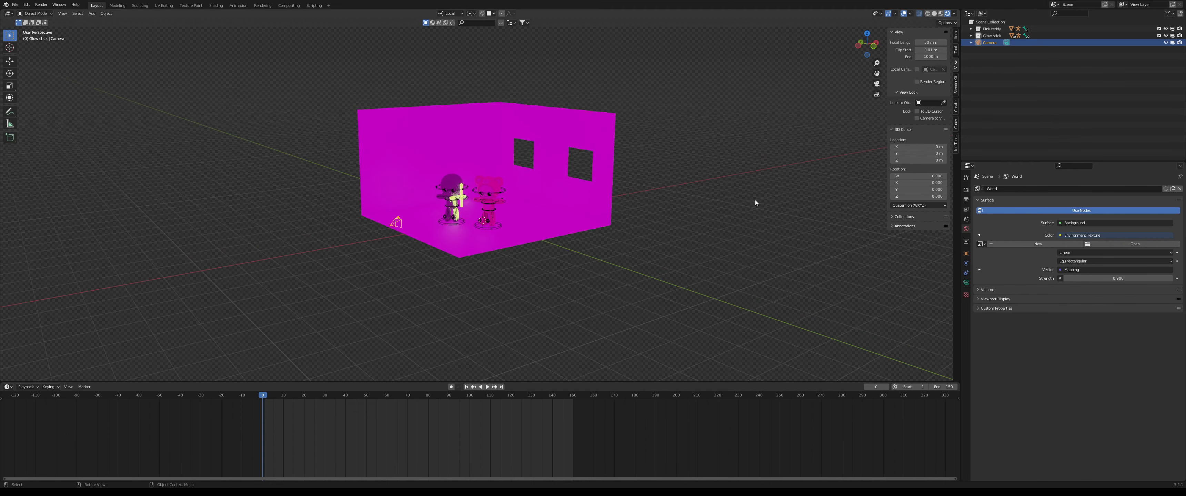
{"action": "middle_click_drag", "start_coordinate": [723, 202], "coordinate": [773, 202]}
{"action": "left_click", "coordinate": [1076, 223]}
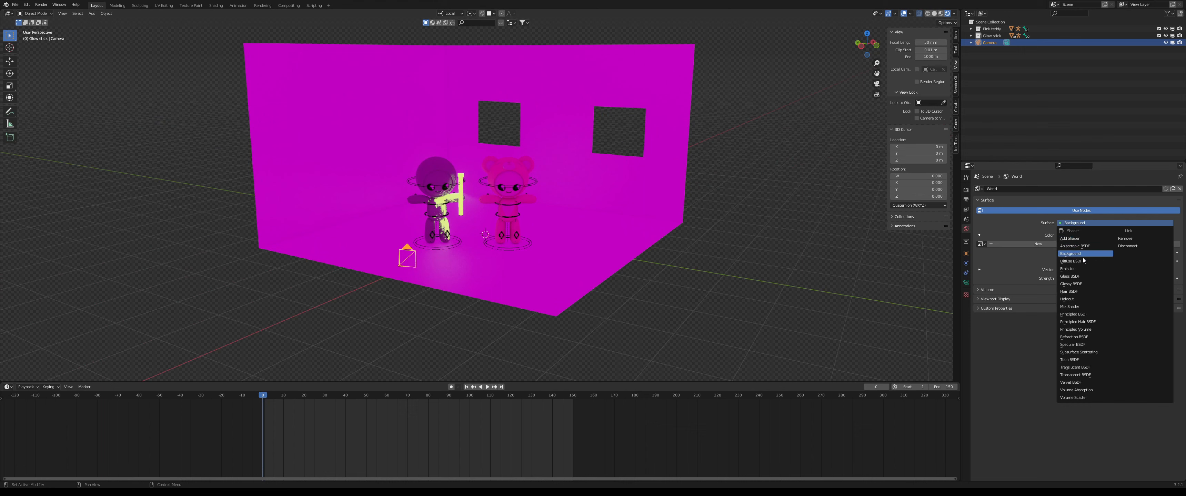
{"action": "left_click", "coordinate": [772, 212]}
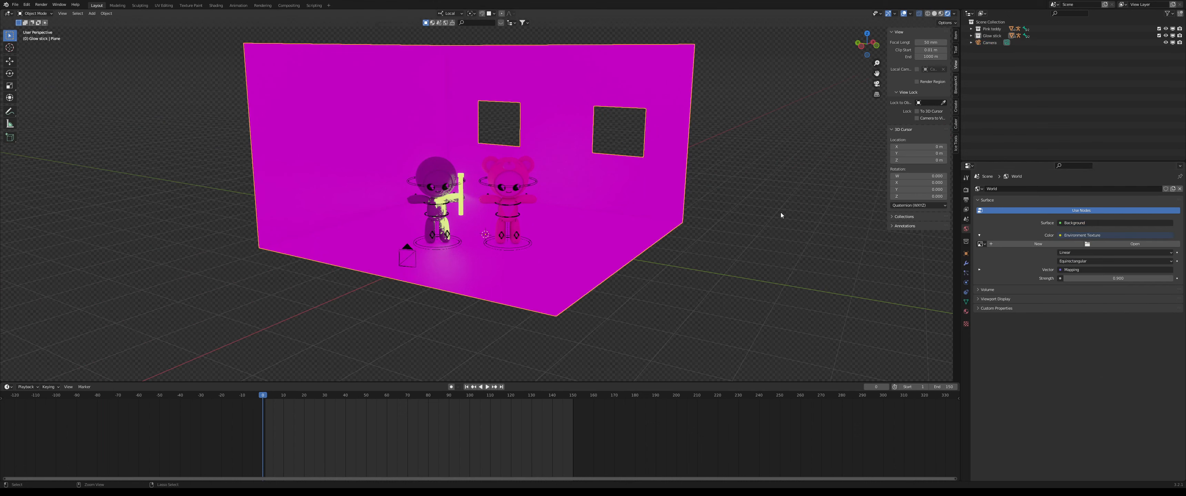
{"action": "left_click", "coordinate": [781, 212]}
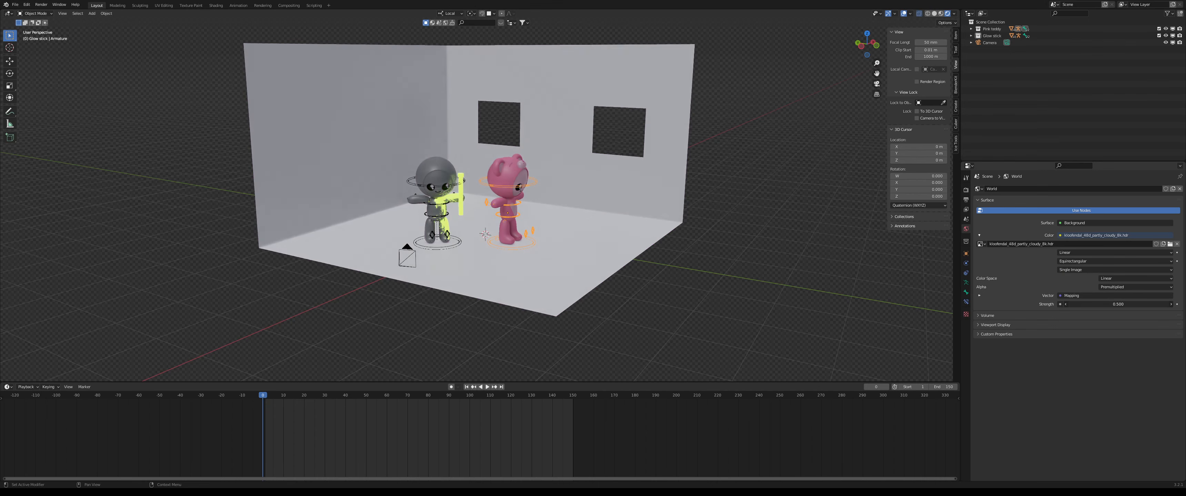
{"action": "left_click_drag", "start_coordinate": [1119, 304], "coordinate": [1074, 304]}
- Rotate the pink bear's rig about 44° around its local Z axis to face forward and check it in camera view
{"action": "middle_click_drag", "start_coordinate": [668, 304], "coordinate": [802, 281]}
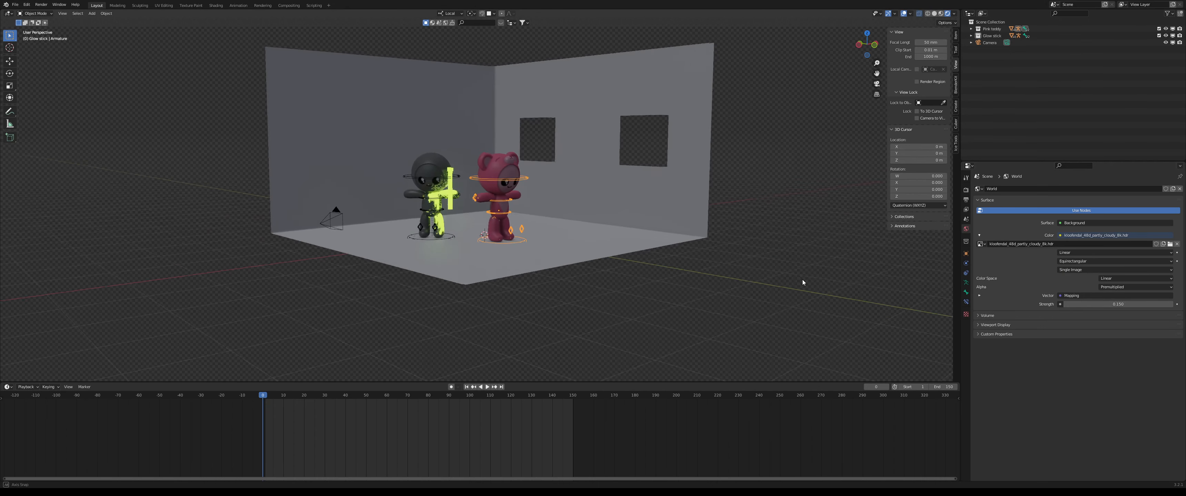
{"action": "key", "text": "r"}
{"action": "key", "text": "z"}
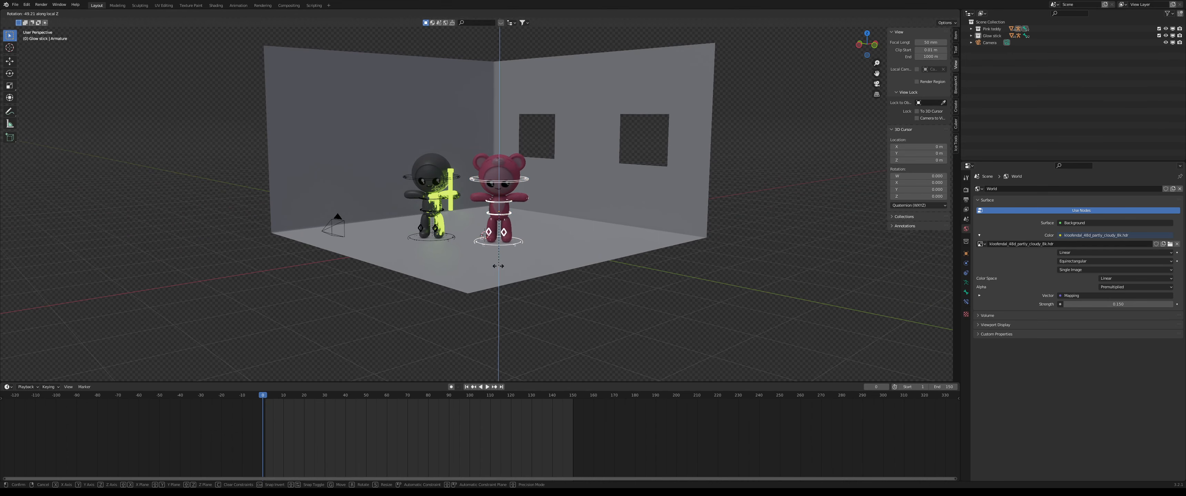
{"action": "left_click", "coordinate": [484, 270]}
{"action": "key", "text": "KP_0"}
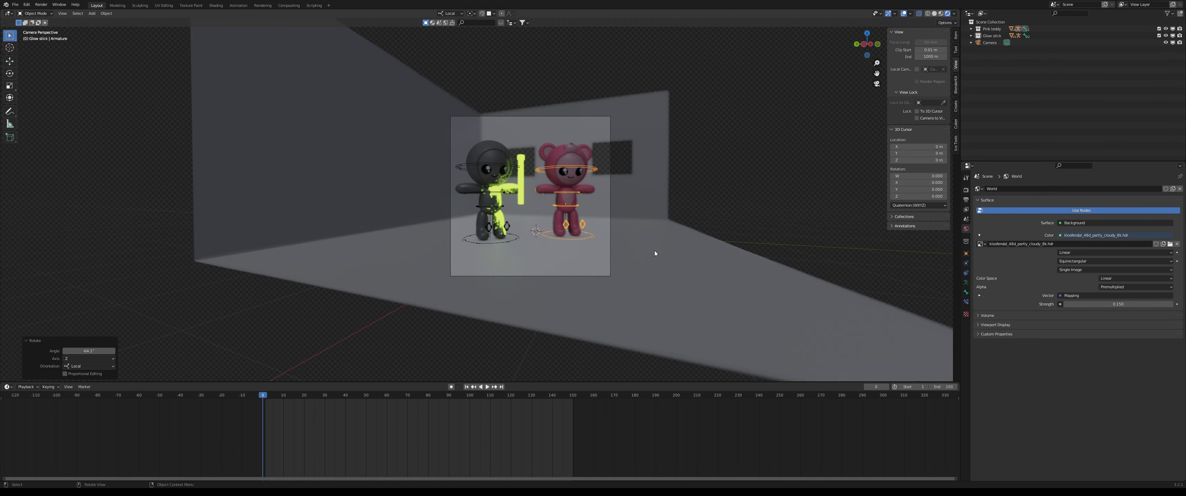
{"action": "scroll", "coordinate": [654, 251], "scroll_direction": "up", "scroll_amount": 2}
{"action": "middle_click_drag", "start_coordinate": [700, 198], "coordinate": [699, 216], "text": "shift"}
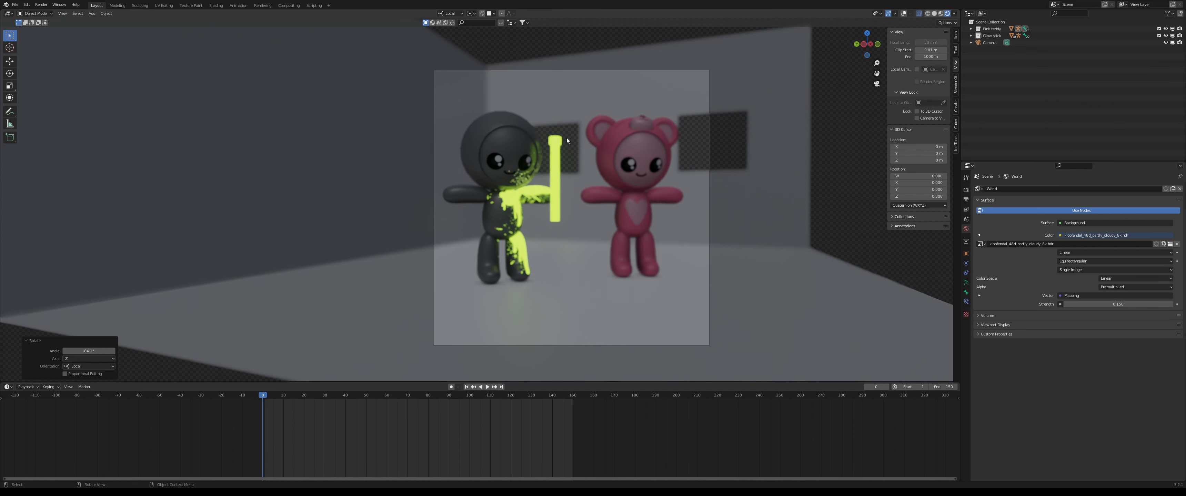
- Disable the transparent film option in the render settings to show the HDR sky behind the windows
{"action": "left_click", "coordinate": [965, 191]}
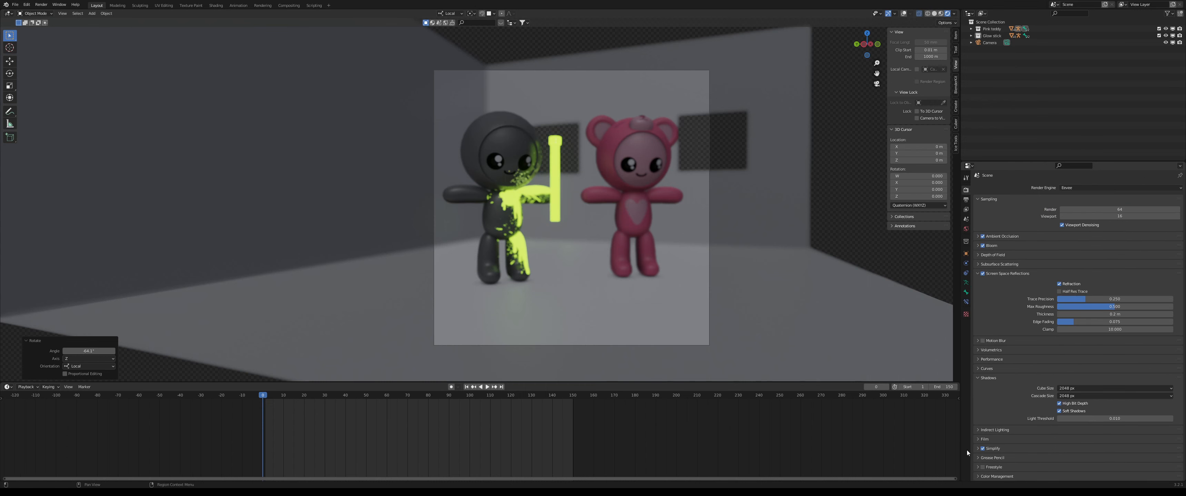
{"action": "left_click", "coordinate": [990, 440]}
{"action": "scroll", "coordinate": [996, 424], "scroll_direction": "down", "scroll_amount": 2}
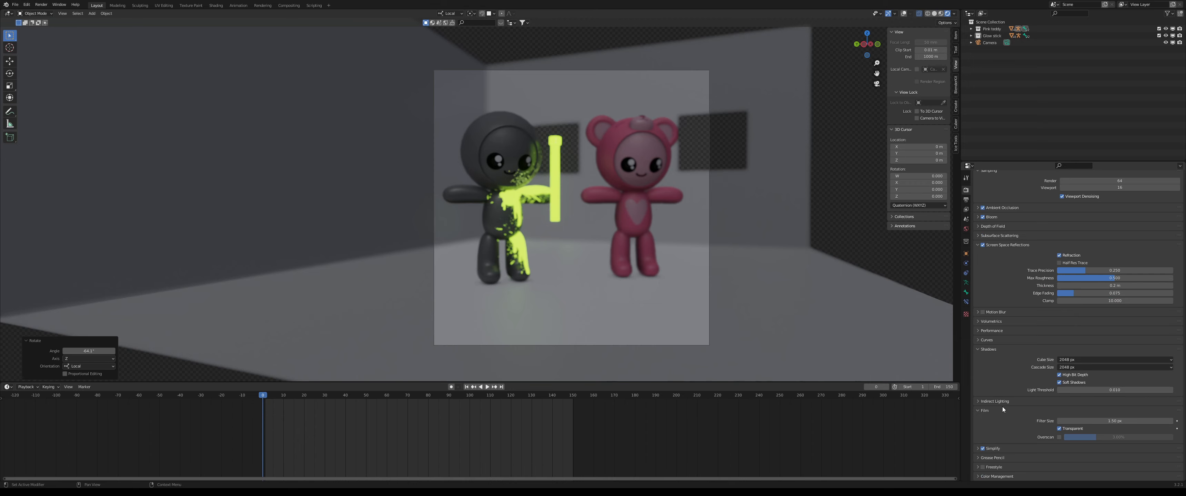
{"action": "left_click", "coordinate": [1059, 428]}
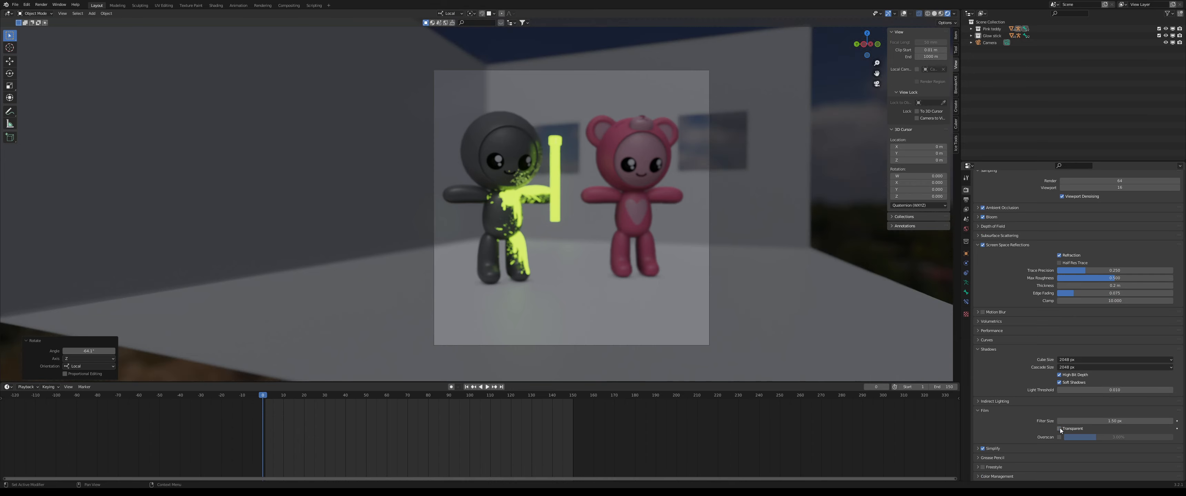
- Compare the scene from outside the room with film transparency on and off, and return to camera view with it off
{"action": "middle_click_drag", "start_coordinate": [805, 309], "coordinate": [767, 301]}
{"action": "scroll", "coordinate": [773, 299], "scroll_direction": "down", "scroll_amount": 8}
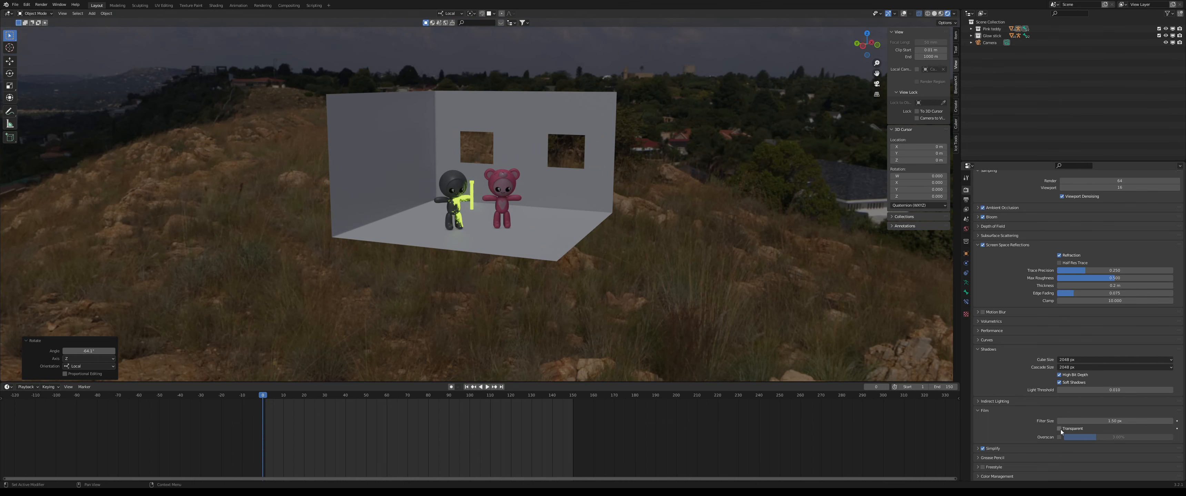
{"action": "left_click", "coordinate": [1059, 429]}
{"action": "left_click", "coordinate": [1059, 429]}
{"action": "left_click", "coordinate": [1060, 429]}
{"action": "left_click", "coordinate": [1060, 429]}
{"action": "key", "text": "KP_0"}
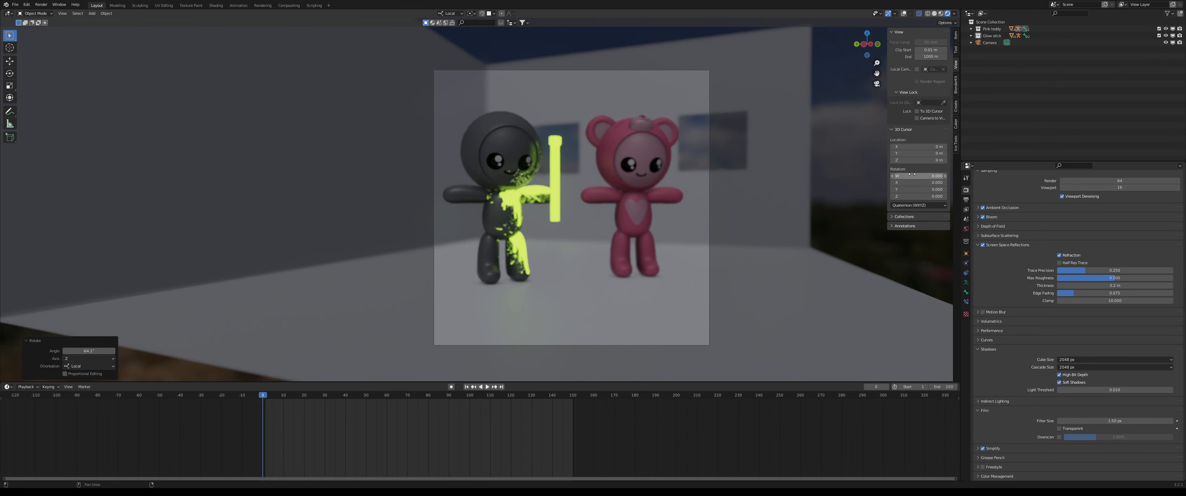
- Try a world background strength of 1
{"action": "left_click", "coordinate": [966, 229]}
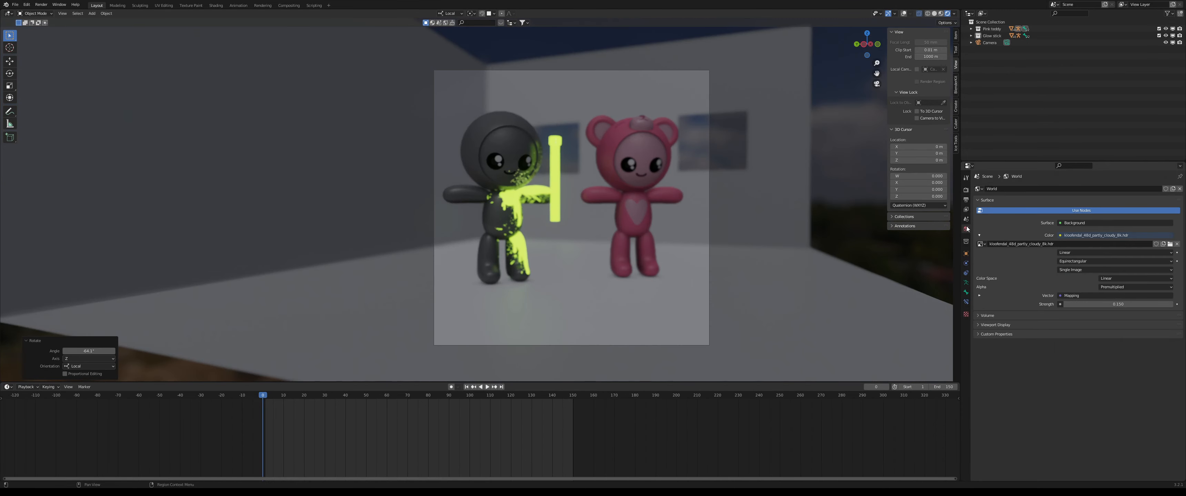
{"action": "left_click", "coordinate": [1087, 304]}
{"action": "type", "text": "1"}
{"action": "key", "text": "Return"}
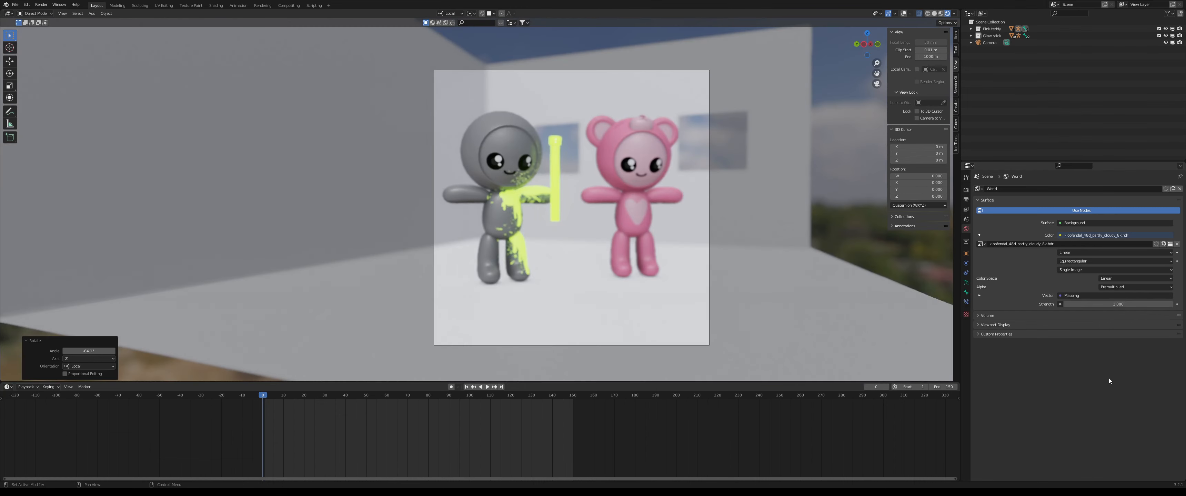
- Lower the world background strength to about 0.3 and save the file
{"action": "left_click", "coordinate": [1094, 304]}
{"action": "type", "text": ".28"}
{"action": "key", "text": "Return"}
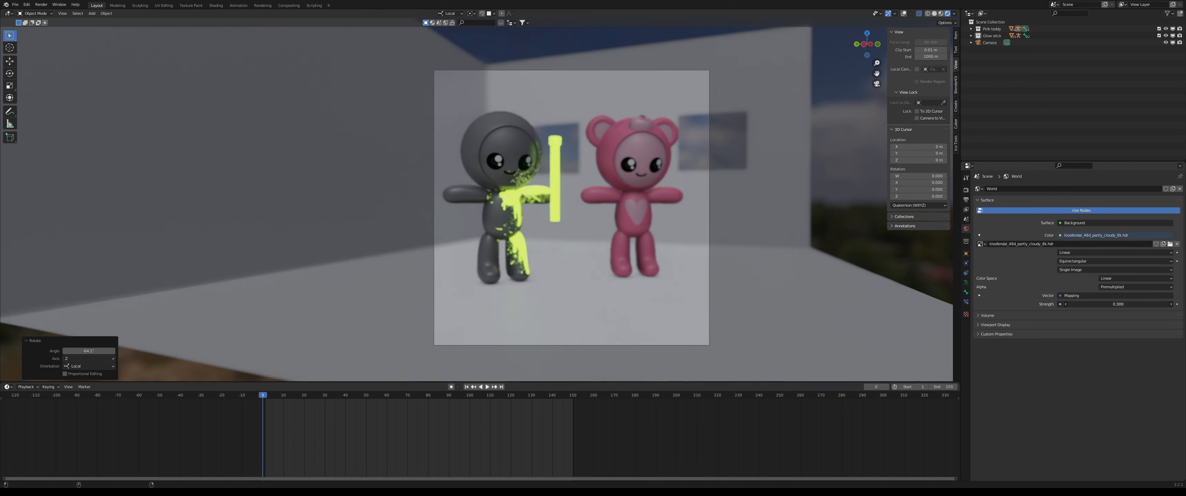
{"action": "left_click_drag", "start_coordinate": [1118, 304], "coordinate": [1133, 304]}
{"action": "key", "text": "ctrl+s"}
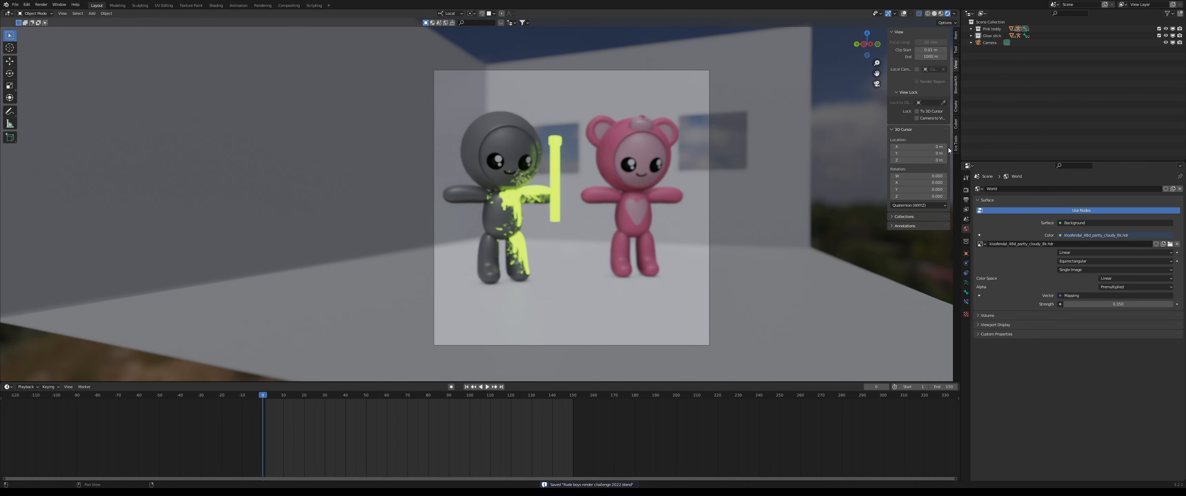
- Set the camera's depth-of-field focus distance to about 4.1 m, sampled from the pink bear's face
{"action": "left_click", "coordinate": [993, 43]}
{"action": "left_click", "coordinate": [966, 282]}
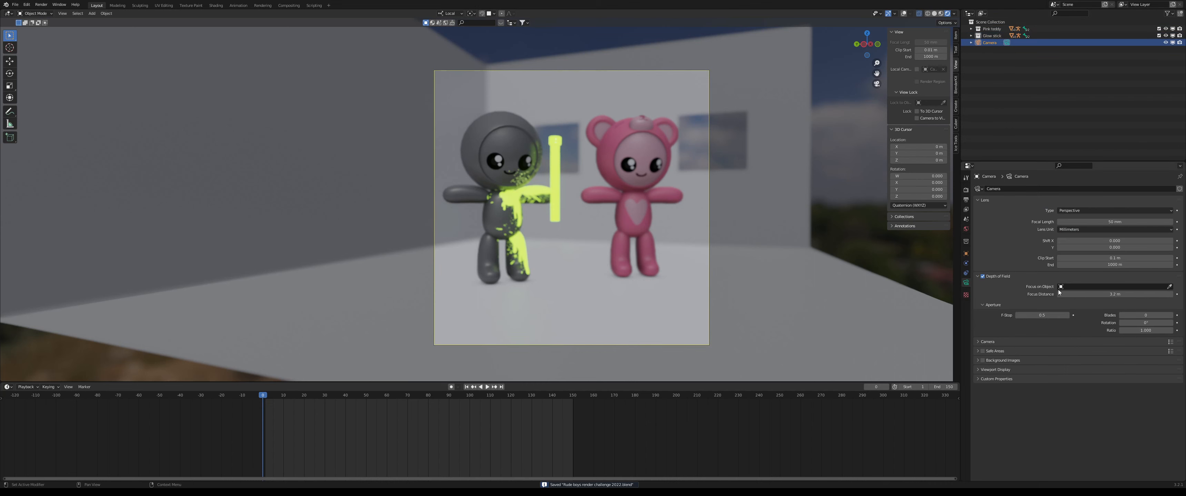
{"action": "left_click", "coordinate": [1097, 294]}
{"action": "type", "text": "4.101"}
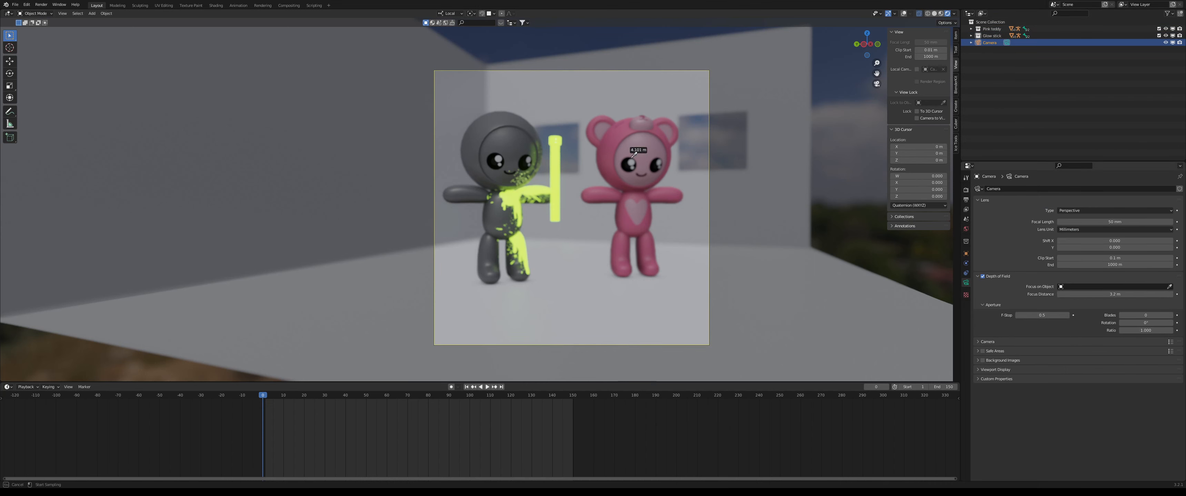
{"action": "key", "text": "Return"}
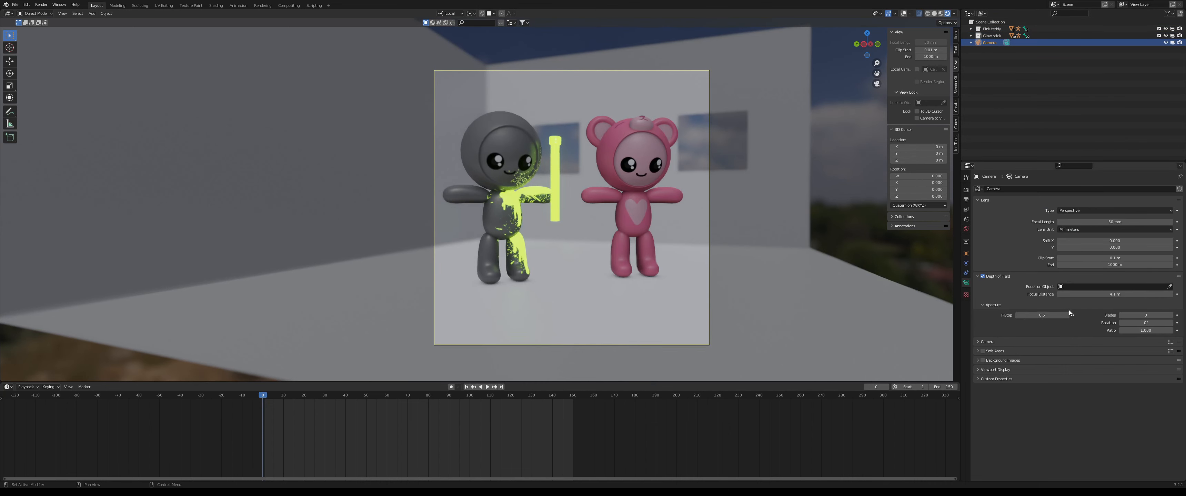
- Set the camera's aperture F-Stop to 0.9 and save the file
{"action": "left_click", "coordinate": [1042, 315]}
{"action": "type", "text": "0.9"}
{"action": "key", "text": "Return"}
{"action": "left_click", "coordinate": [841, 272]}
{"action": "key", "text": "ctrl+s"}
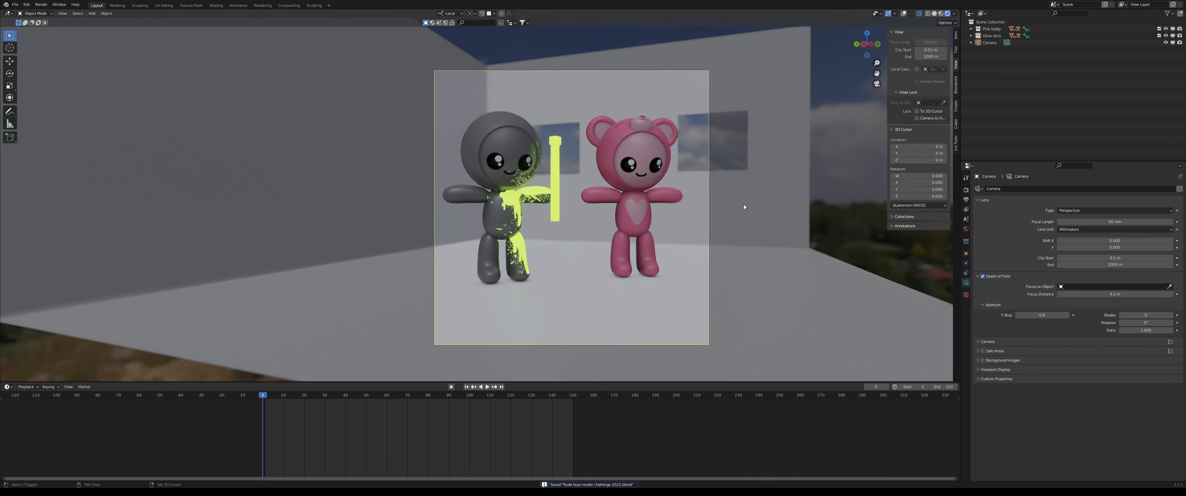
- Add an area light to the room and raise it about 2.4 m above the floor
{"action": "scroll", "coordinate": [736, 197], "scroll_direction": "down", "scroll_amount": 1}
{"action": "middle_click_drag", "start_coordinate": [735, 195], "coordinate": [610, 234]}
{"action": "key", "text": "shift+a"}
{"action": "mouse_move", "coordinate": [606, 233]}
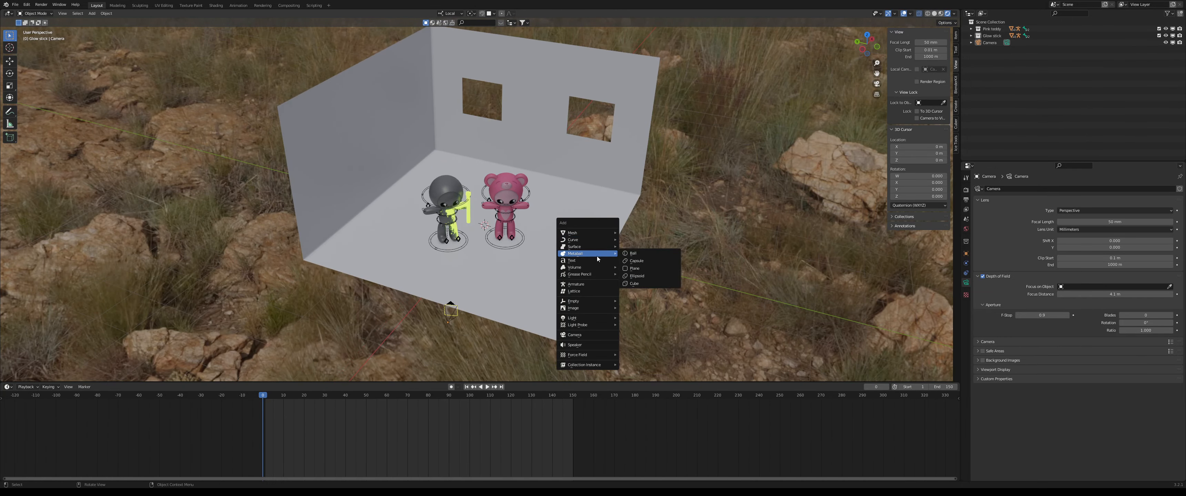
{"action": "mouse_move", "coordinate": [591, 272]}
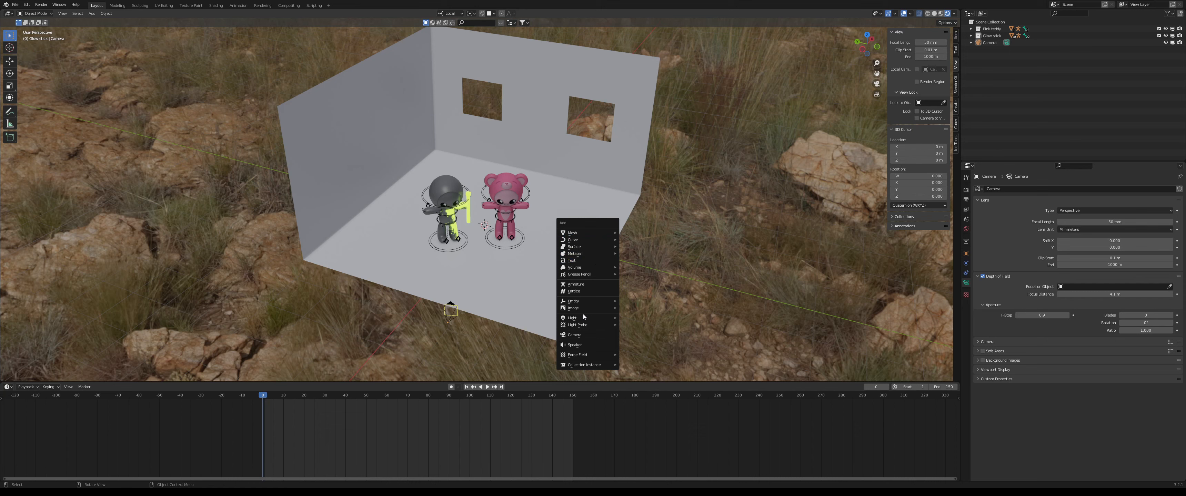
{"action": "mouse_move", "coordinate": [594, 318]}
{"action": "left_click", "coordinate": [633, 340]}
{"action": "middle_click_drag", "start_coordinate": [629, 290], "coordinate": [581, 259], "text": "alt"}
{"action": "key", "text": "g"}
{"action": "left_click", "coordinate": [592, 205]}
{"action": "middle_click_drag", "start_coordinate": [593, 205], "coordinate": [567, 224]}
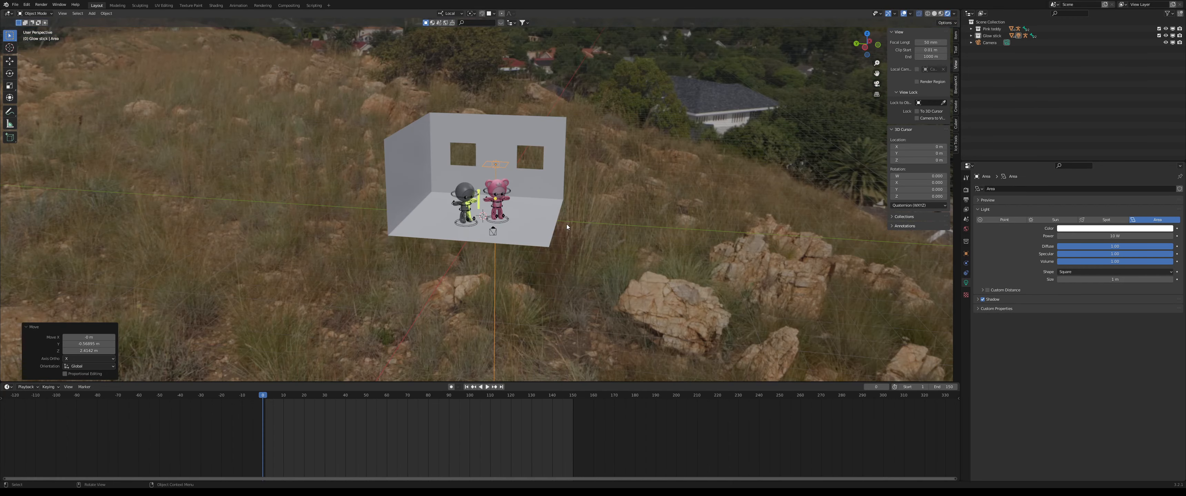
- Scale up the area light, place it above and between the two characters, and raise its power to about 168 W
{"action": "key", "text": "KP_0"}
{"action": "key", "text": "g"}
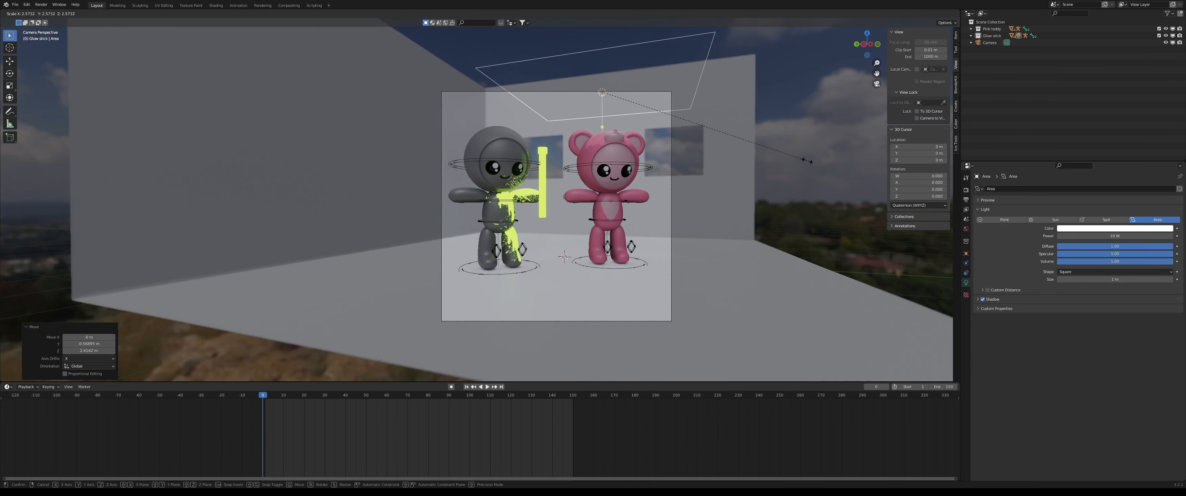
{"action": "left_click", "coordinate": [749, 180]}
{"action": "key", "text": "g"}
{"action": "left_click", "coordinate": [712, 193]}
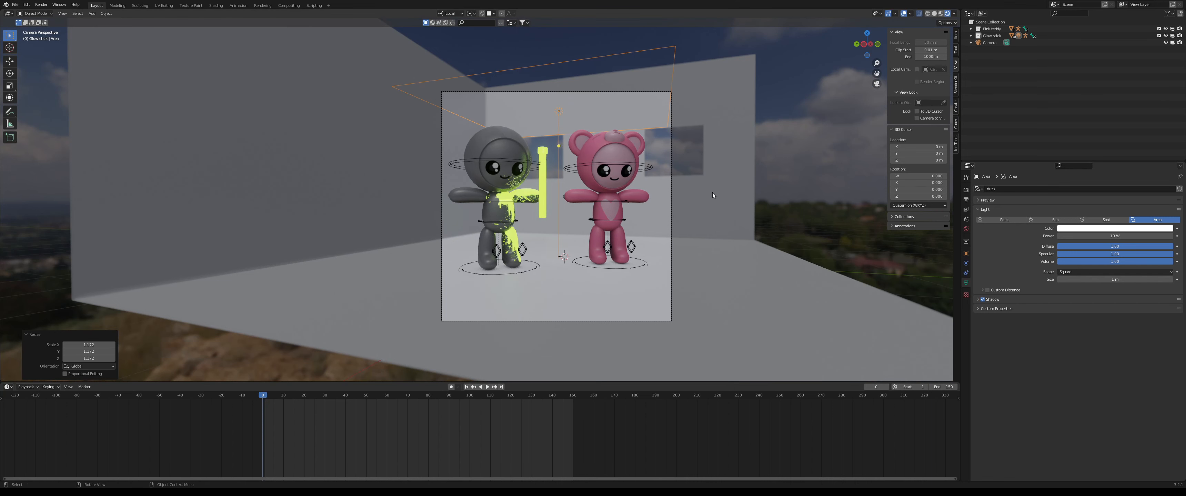
{"action": "left_click_drag", "start_coordinate": [1087, 238], "coordinate": [1102, 239]}
- Rotate the area light 90° in front view and move it outside the room behind the window wall
{"action": "scroll", "coordinate": [609, 181], "scroll_direction": "down", "scroll_amount": 2}
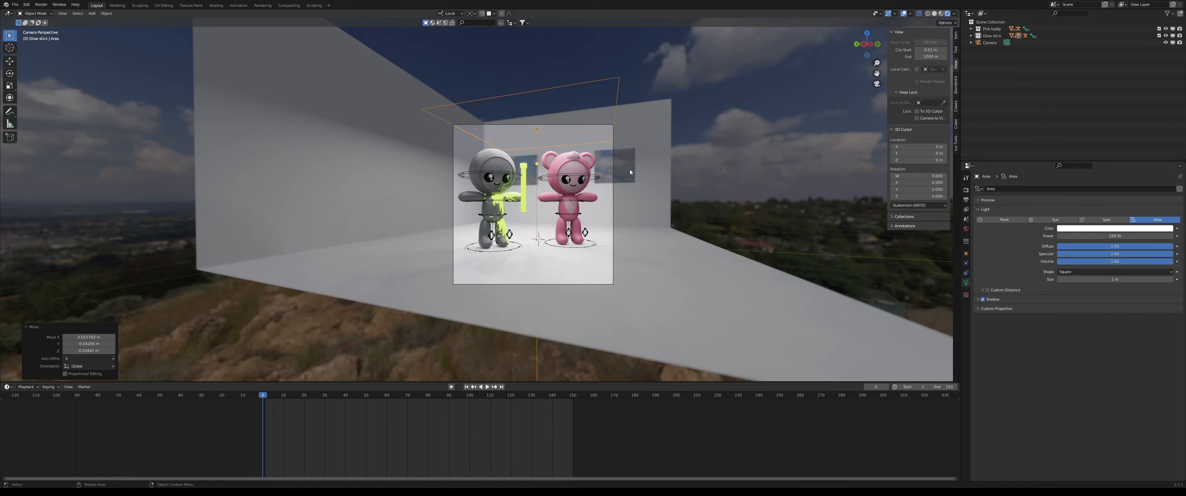
{"action": "middle_click_drag", "start_coordinate": [634, 169], "coordinate": [613, 184]}
{"action": "key", "text": "KP_1"}
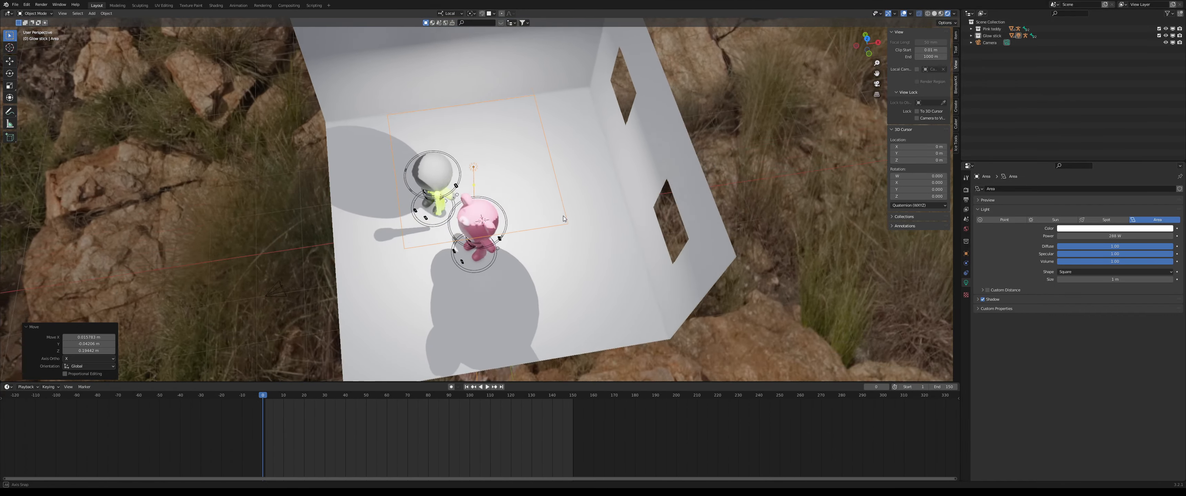
{"action": "type", "text": "r90"}
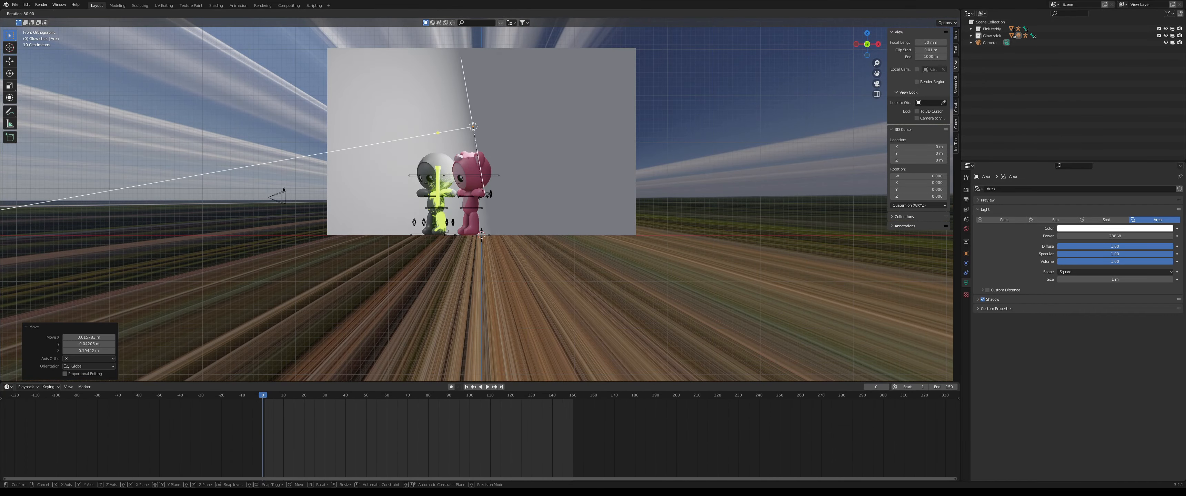
{"action": "key", "text": "Return"}
{"action": "key", "text": "g"}
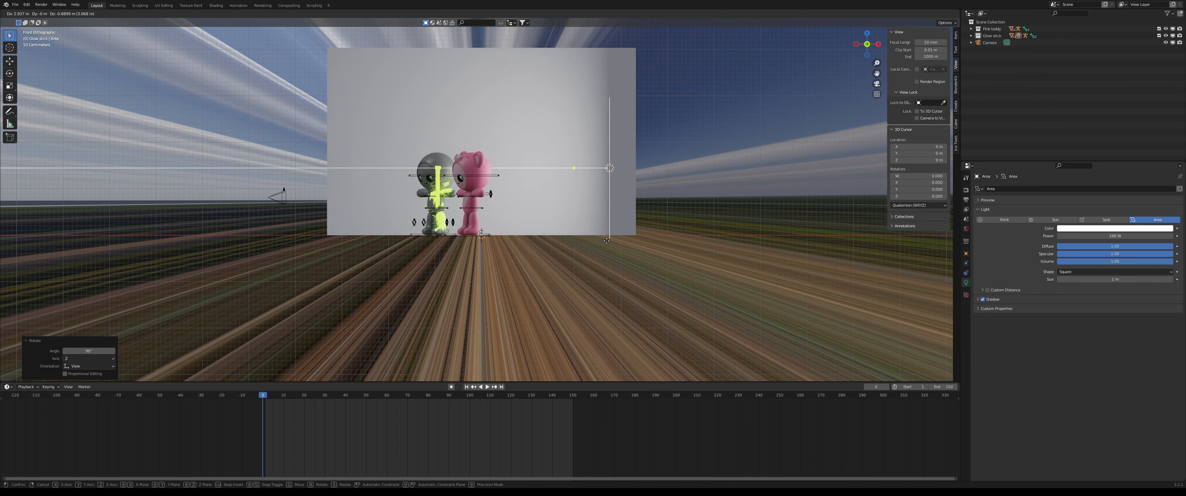
{"action": "left_click", "coordinate": [656, 201]}
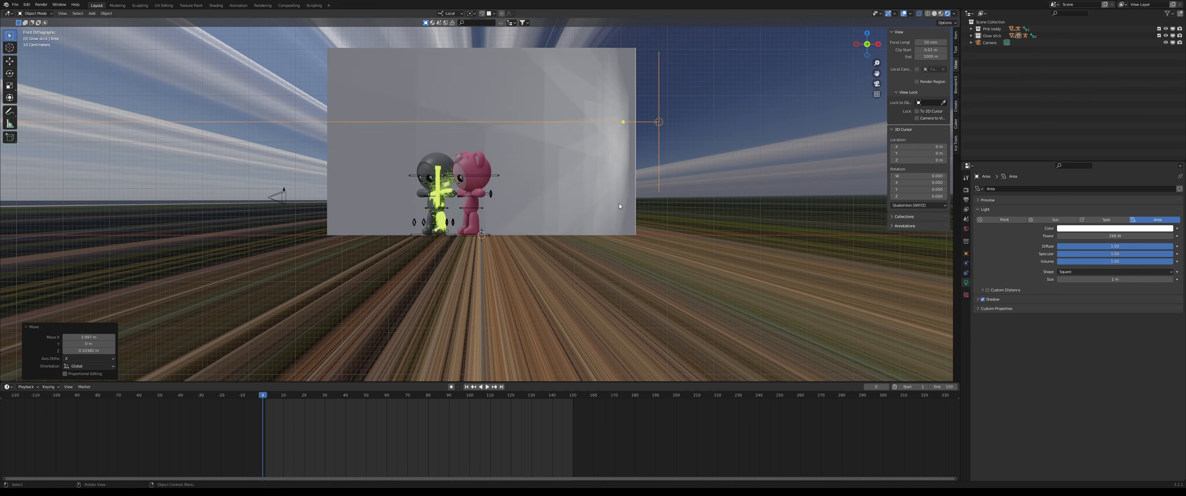
- Tilt the area light down towards the characters and reposition it farther behind the windows, checking the lighting through the camera
{"action": "middle_click_drag", "start_coordinate": [619, 204], "coordinate": [670, 220]}
{"action": "key", "text": "KP_0"}
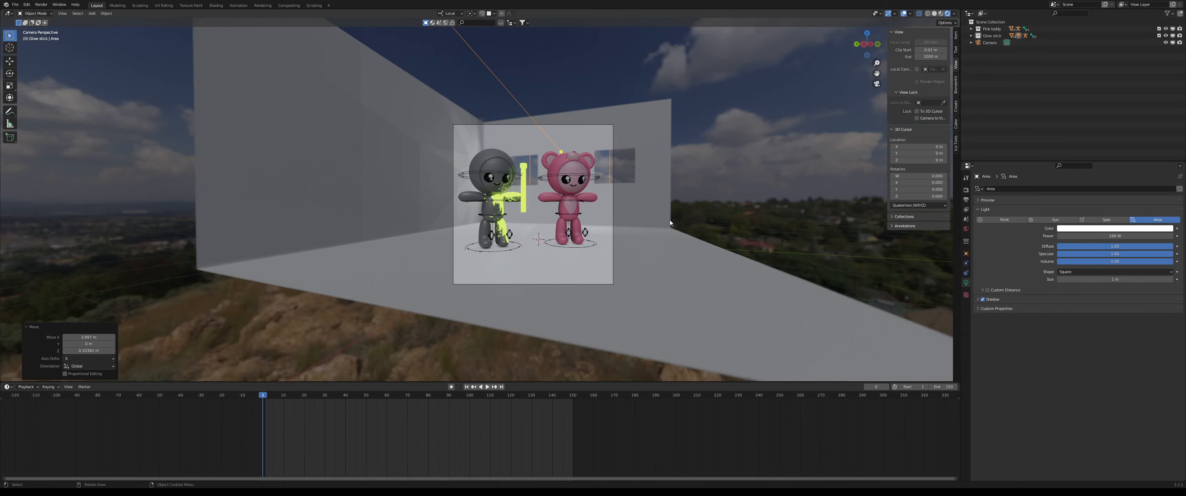
{"action": "key", "text": "g"}
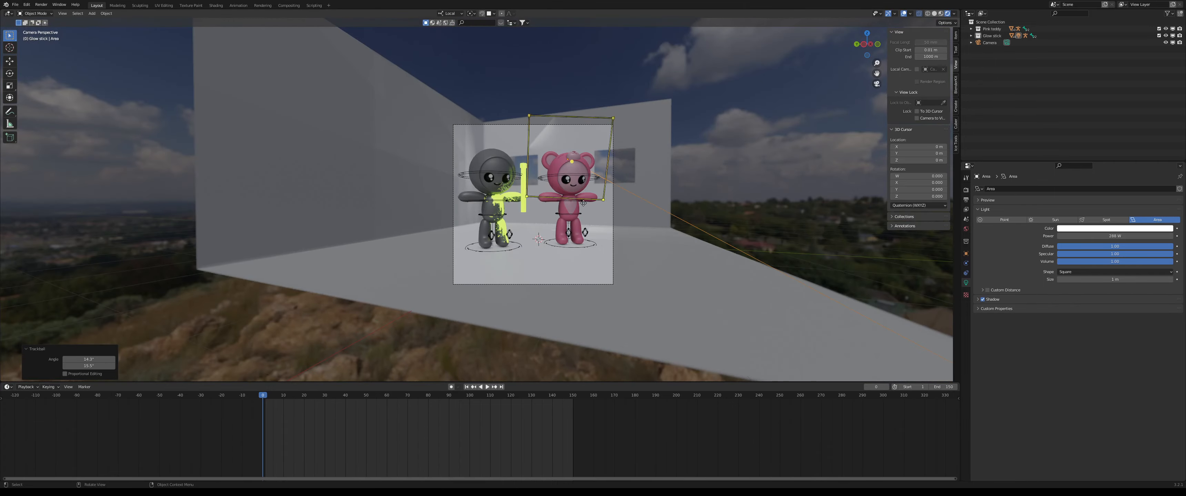
{"action": "left_click", "coordinate": [578, 199]}
{"action": "key", "text": "KP_1"}
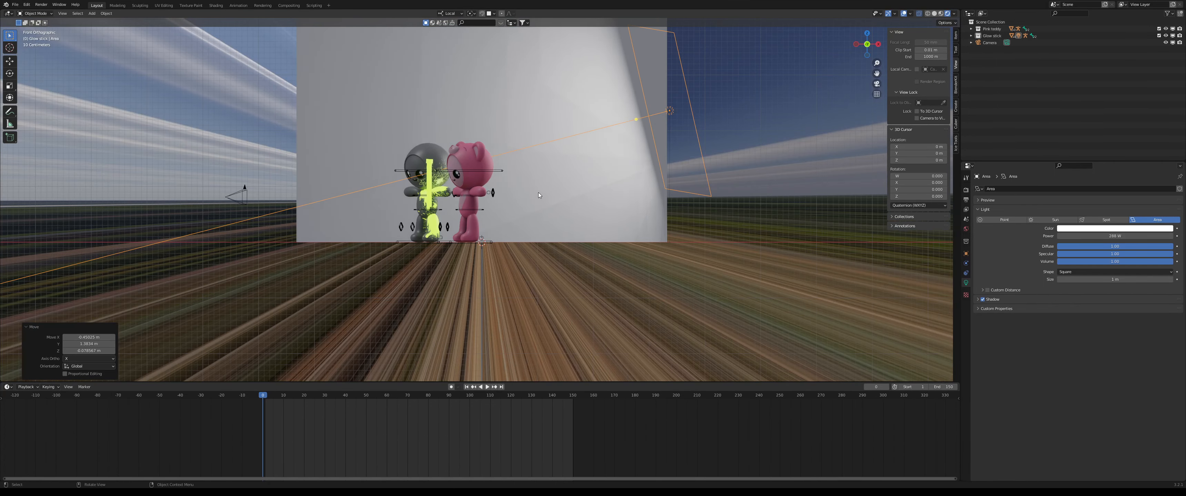
{"action": "key", "text": "g"}
{"action": "left_click", "coordinate": [607, 189]}
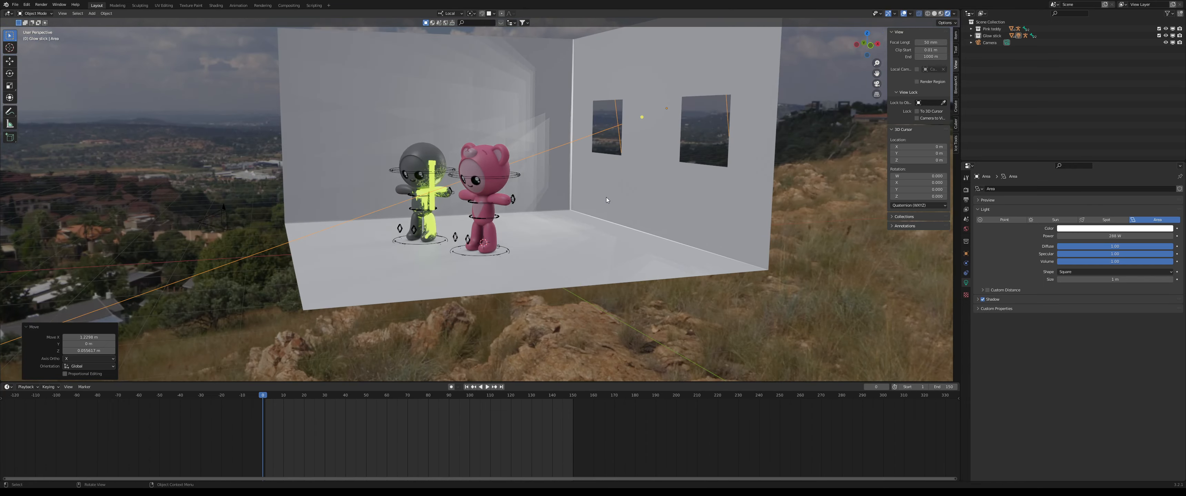
{"action": "key", "text": "KP_0"}
{"action": "scroll", "coordinate": [580, 202], "scroll_direction": "up", "scroll_amount": 4}
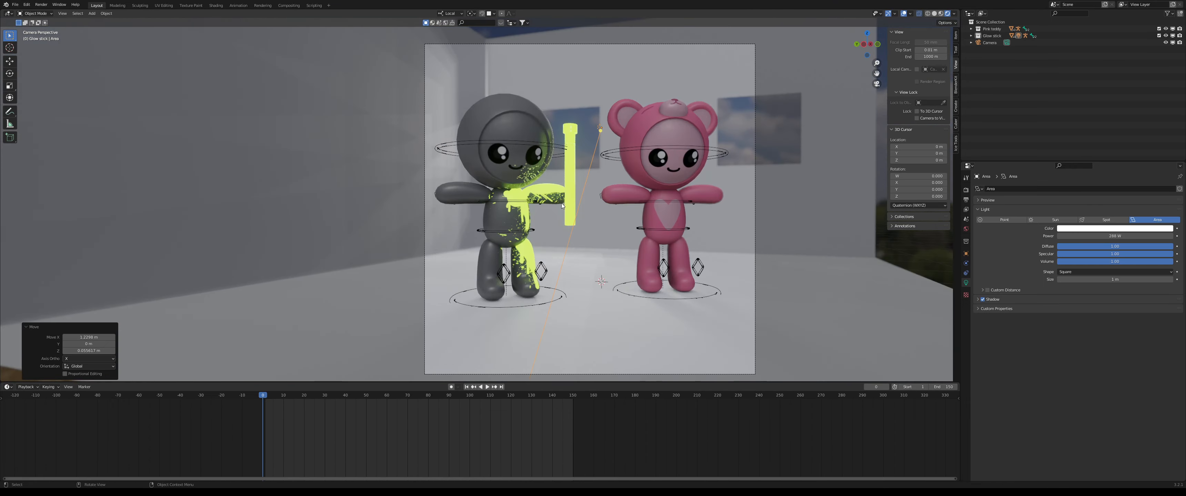
- Add a Solidify modifier to the room mesh with a thickness of about 0.037 m and check it through the camera
{"action": "middle_click_drag", "start_coordinate": [459, 72], "coordinate": [616, 109]}
{"action": "left_click", "coordinate": [548, 166]}
{"action": "middle_click_drag", "start_coordinate": [661, 63], "coordinate": [612, 198]}
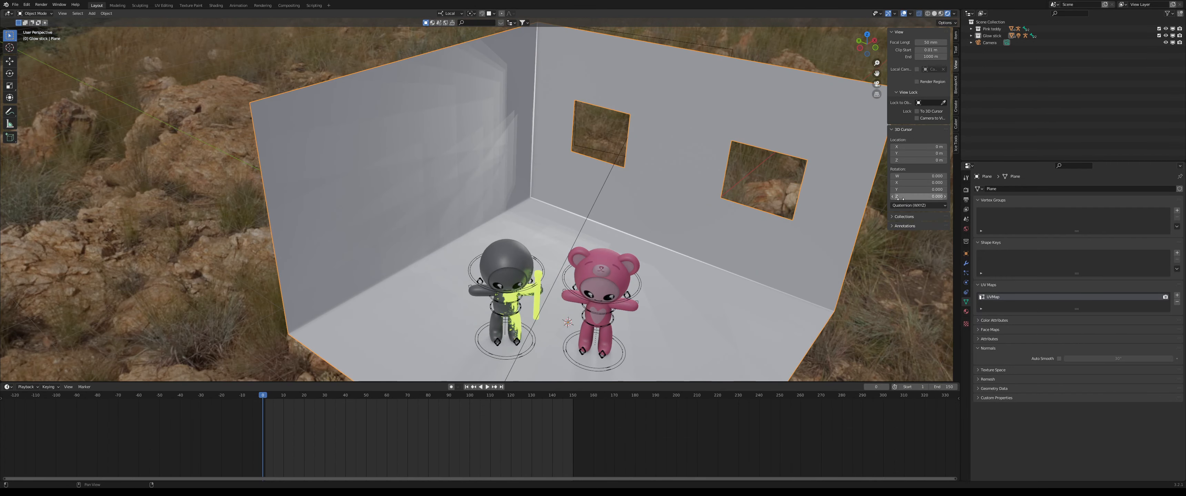
{"action": "left_click", "coordinate": [966, 264]}
{"action": "left_click", "coordinate": [996, 190]}
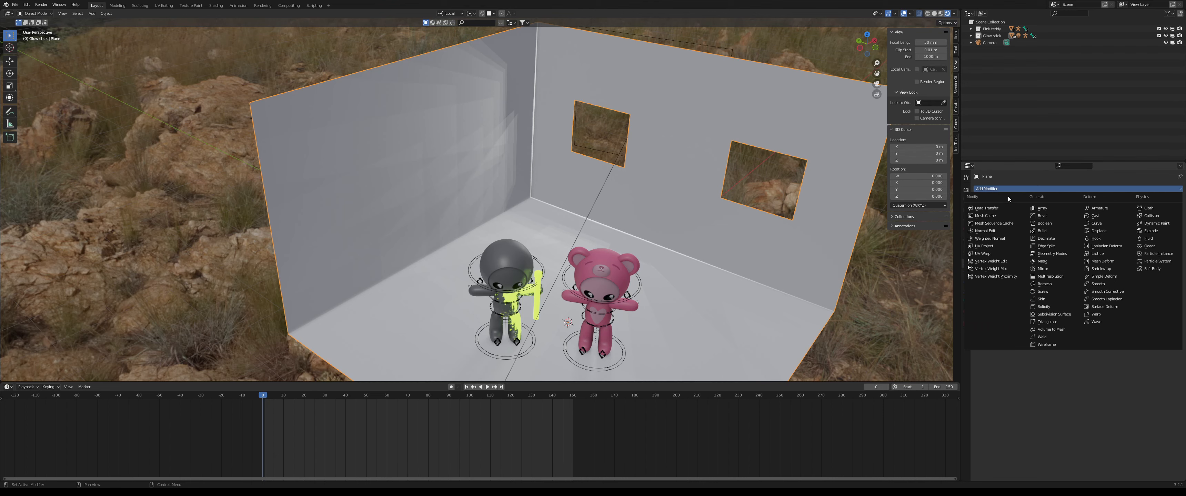
{"action": "left_click", "coordinate": [1044, 306]}
{"action": "left_click_drag", "start_coordinate": [1114, 220], "coordinate": [1140, 219]}
{"action": "middle_click_drag", "start_coordinate": [927, 266], "coordinate": [851, 286]}
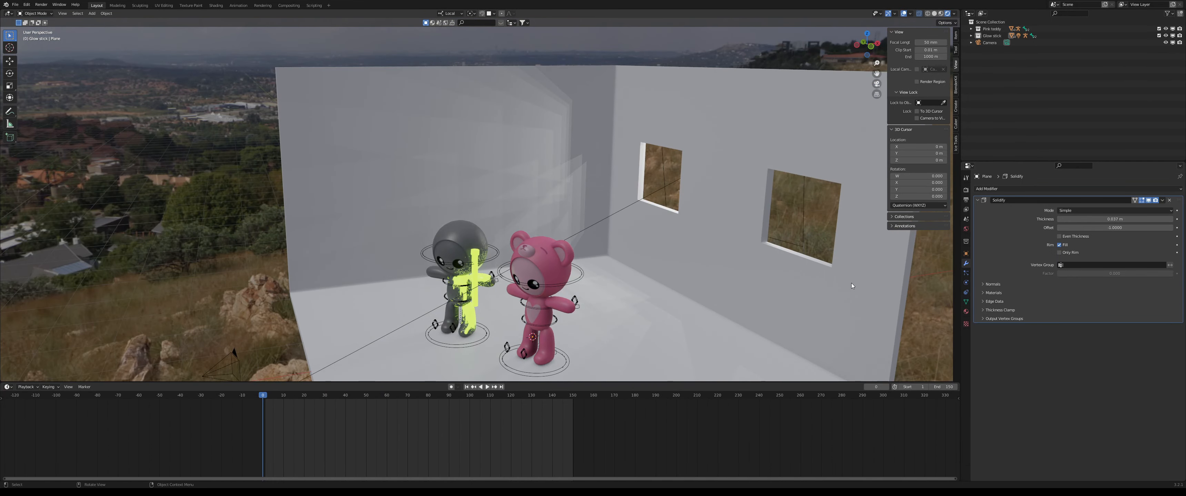
{"action": "key", "text": "KP_0"}
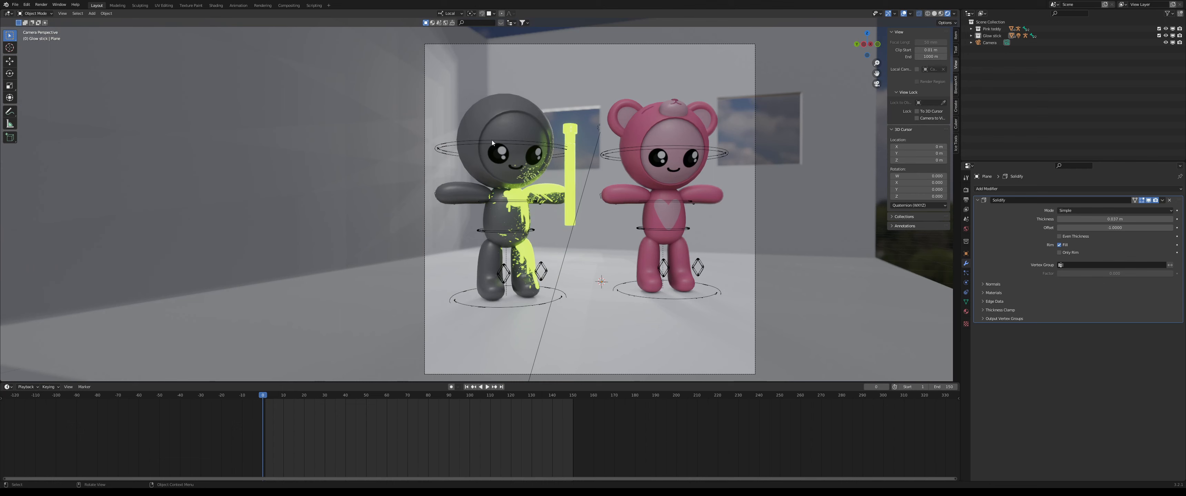
{"action": "scroll", "coordinate": [700, 203], "scroll_direction": "down", "scroll_amount": 1}
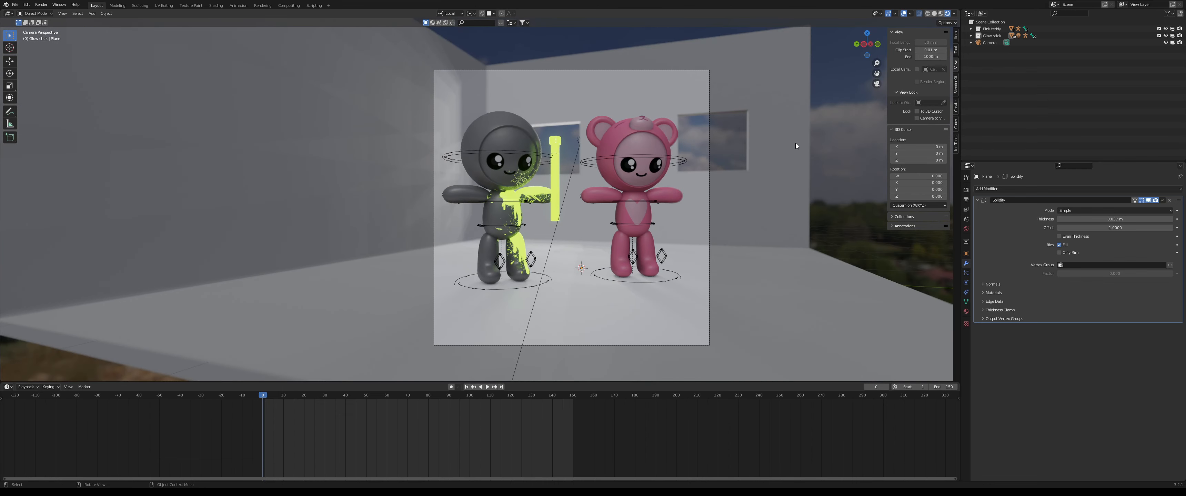
- Shift the area light sideways behind the window between the characters and rotate it freely to redirect its beam
{"action": "left_click", "coordinate": [576, 139]}
{"action": "key", "text": "g"}
{"action": "left_click", "coordinate": [556, 137]}
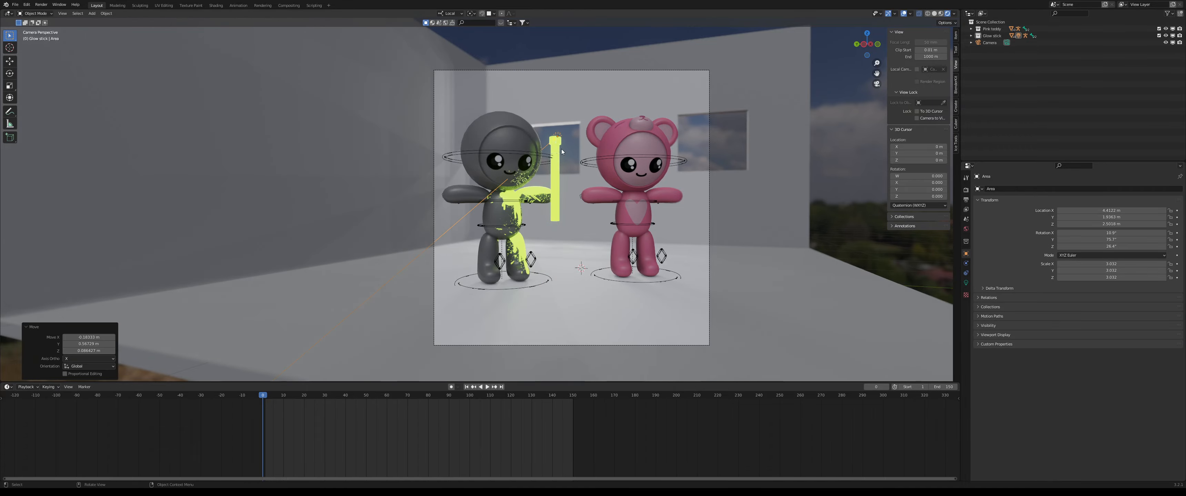
{"action": "key", "text": "r"}
{"action": "key", "text": "r"}
{"action": "left_click", "coordinate": [753, 162]}
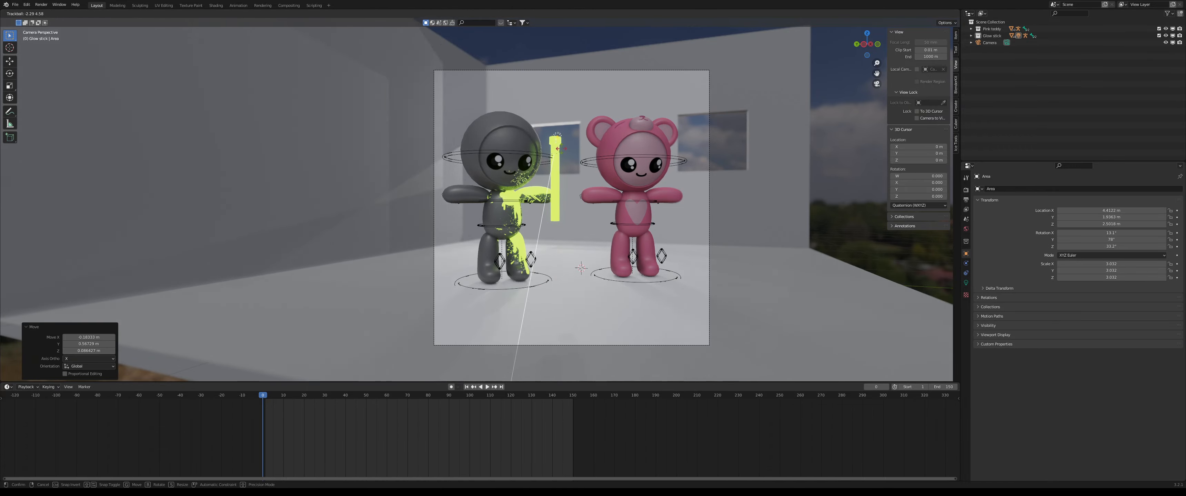
- Duplicate the area light in top view, move the copy to the room's open side beside the pink bear, and rotate it
{"action": "key", "text": "KP_7"}
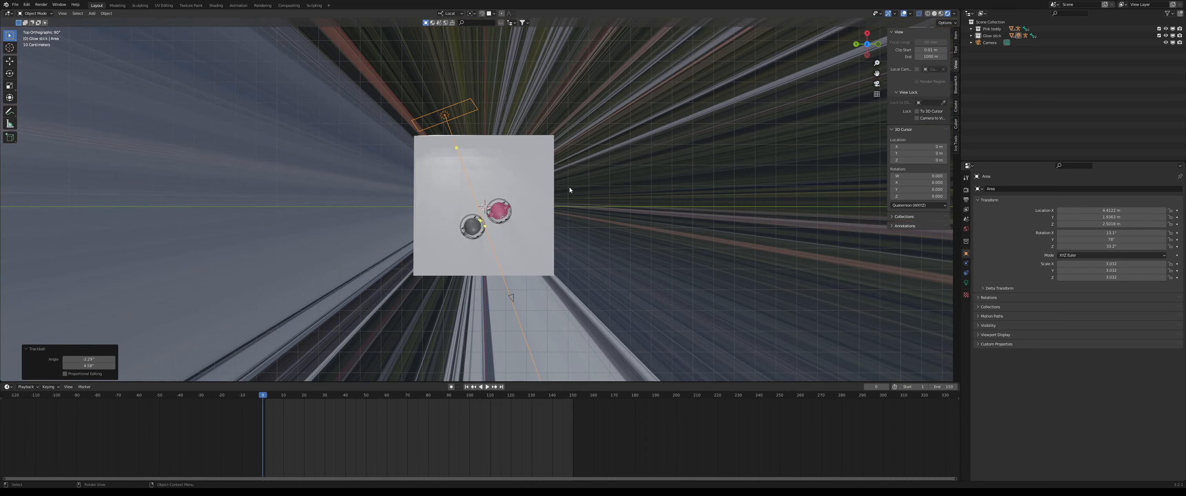
{"action": "key", "text": "shift+d"}
{"action": "left_click", "coordinate": [743, 262]}
{"action": "key", "text": "r"}
{"action": "left_click", "coordinate": [544, 237]}
{"action": "key", "text": "g"}
{"action": "left_click", "coordinate": [522, 260]}
- Fine-tune the duplicated area light's position in camera view and save the file
{"action": "key", "text": "KP_0"}
{"action": "key", "text": "g"}
{"action": "left_click", "coordinate": [767, 199]}
{"action": "scroll", "coordinate": [742, 200], "scroll_direction": "up", "scroll_amount": 2}
{"action": "key", "text": "ctrl+s"}
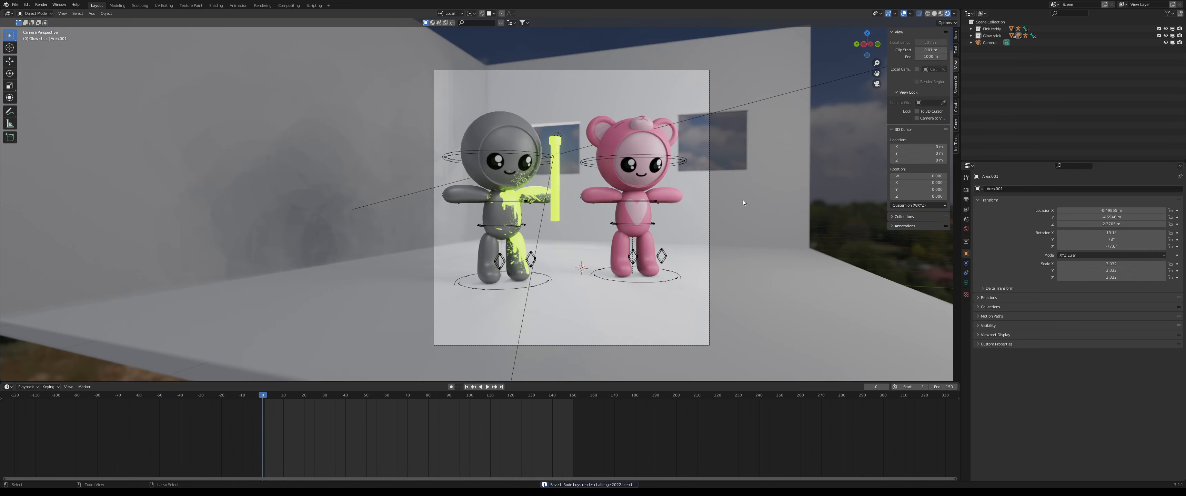
- Move the glow stick down beside the grey character's hand and tilt it diagonally
{"action": "scroll", "coordinate": [742, 199], "scroll_direction": "up", "scroll_amount": 3}
{"action": "scroll", "coordinate": [742, 201], "scroll_direction": "down", "scroll_amount": 5}
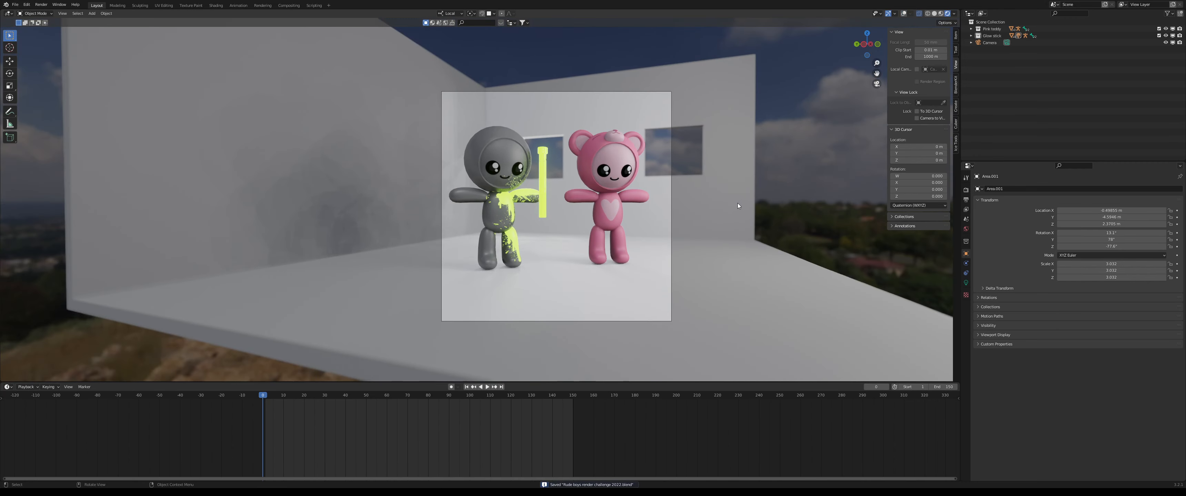
{"action": "left_click", "coordinate": [541, 184]}
{"action": "key", "text": "g"}
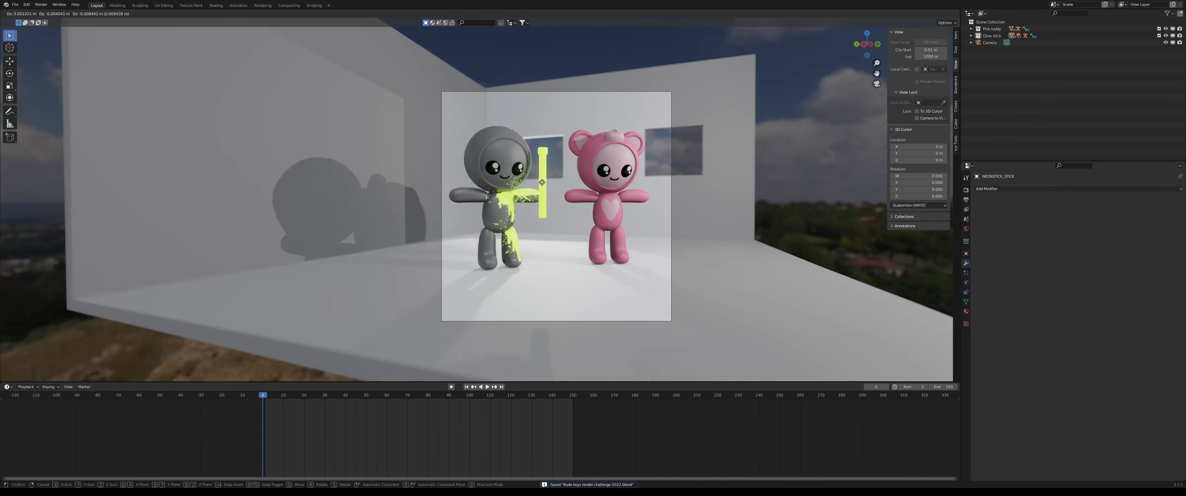
{"action": "left_click", "coordinate": [557, 199]}
{"action": "key", "text": "r"}
{"action": "key", "text": "r"}
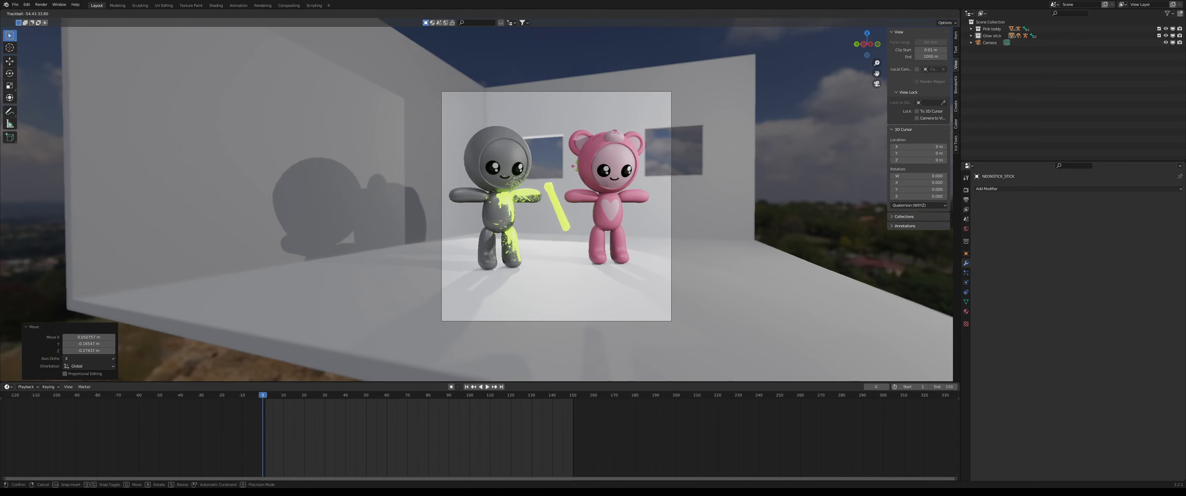
{"action": "left_click", "coordinate": [638, 239]}
- Place the tilted glow stick in the grey character's hand, check it from another angle, and save the file
{"action": "key", "text": "g"}
{"action": "left_click", "coordinate": [629, 219]}
{"action": "middle_click_drag", "start_coordinate": [628, 219], "coordinate": [557, 226]}
{"action": "key", "text": "KP_0"}
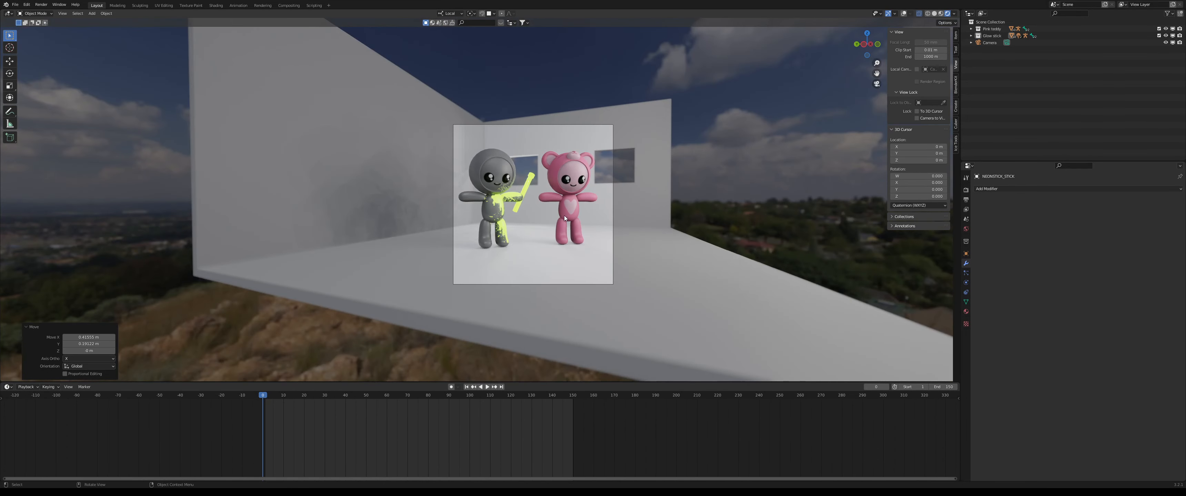
{"action": "key", "text": "ctrl+s"}
- Render the camera view as a still image
{"action": "scroll", "coordinate": [676, 204], "scroll_direction": "up", "scroll_amount": 2}
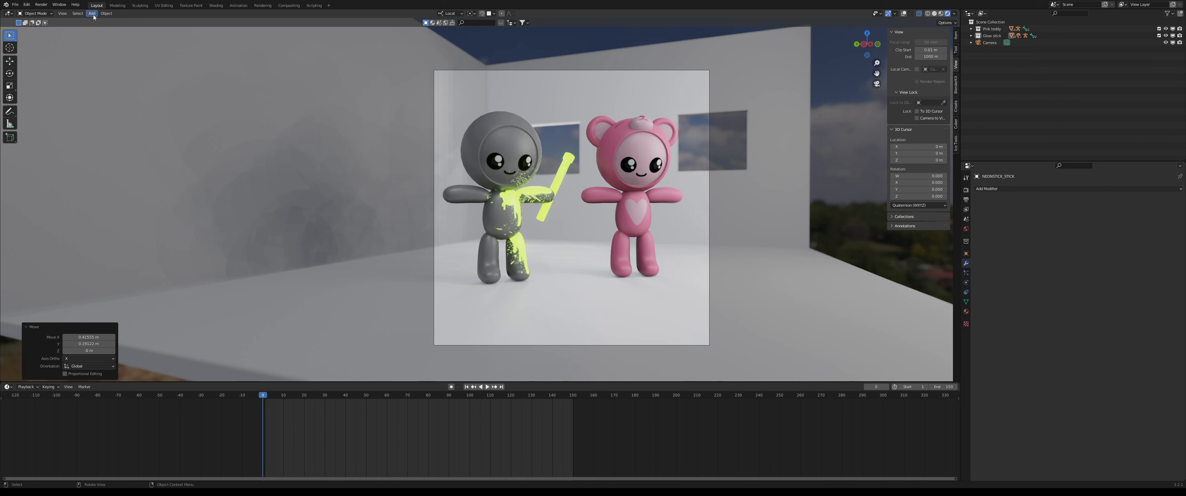
{"action": "left_click", "coordinate": [42, 6]}
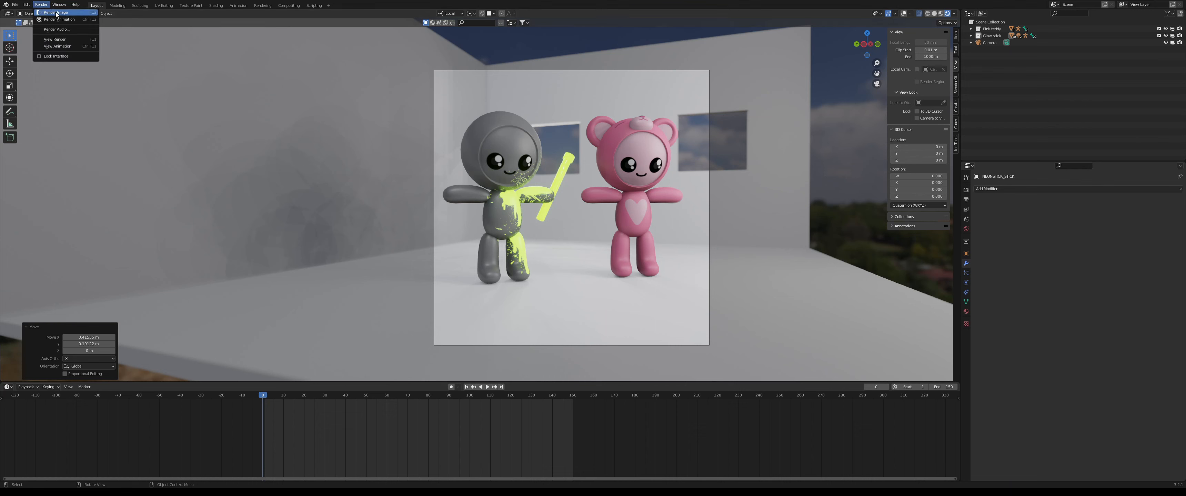
{"action": "left_click", "coordinate": [55, 14]}
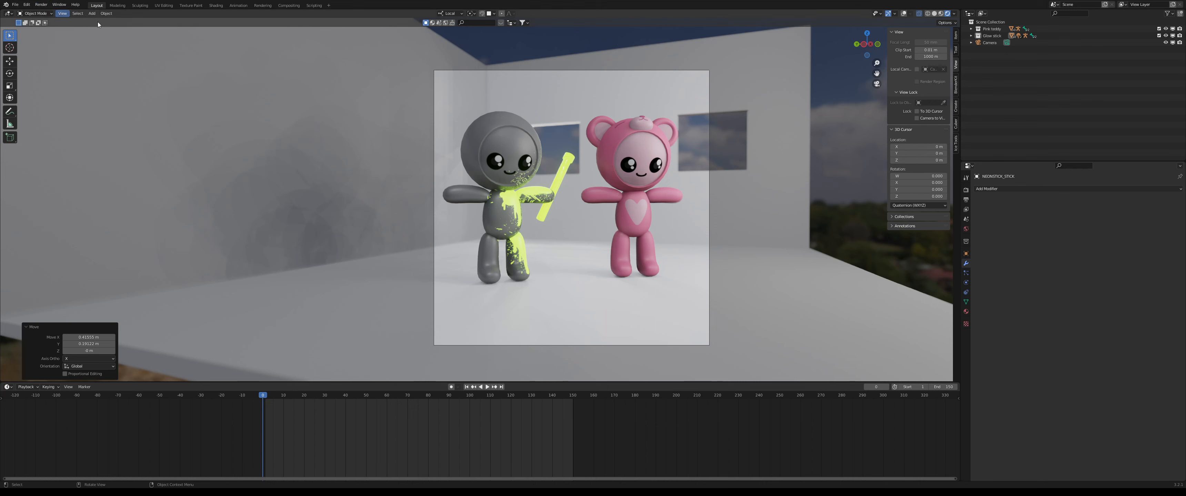